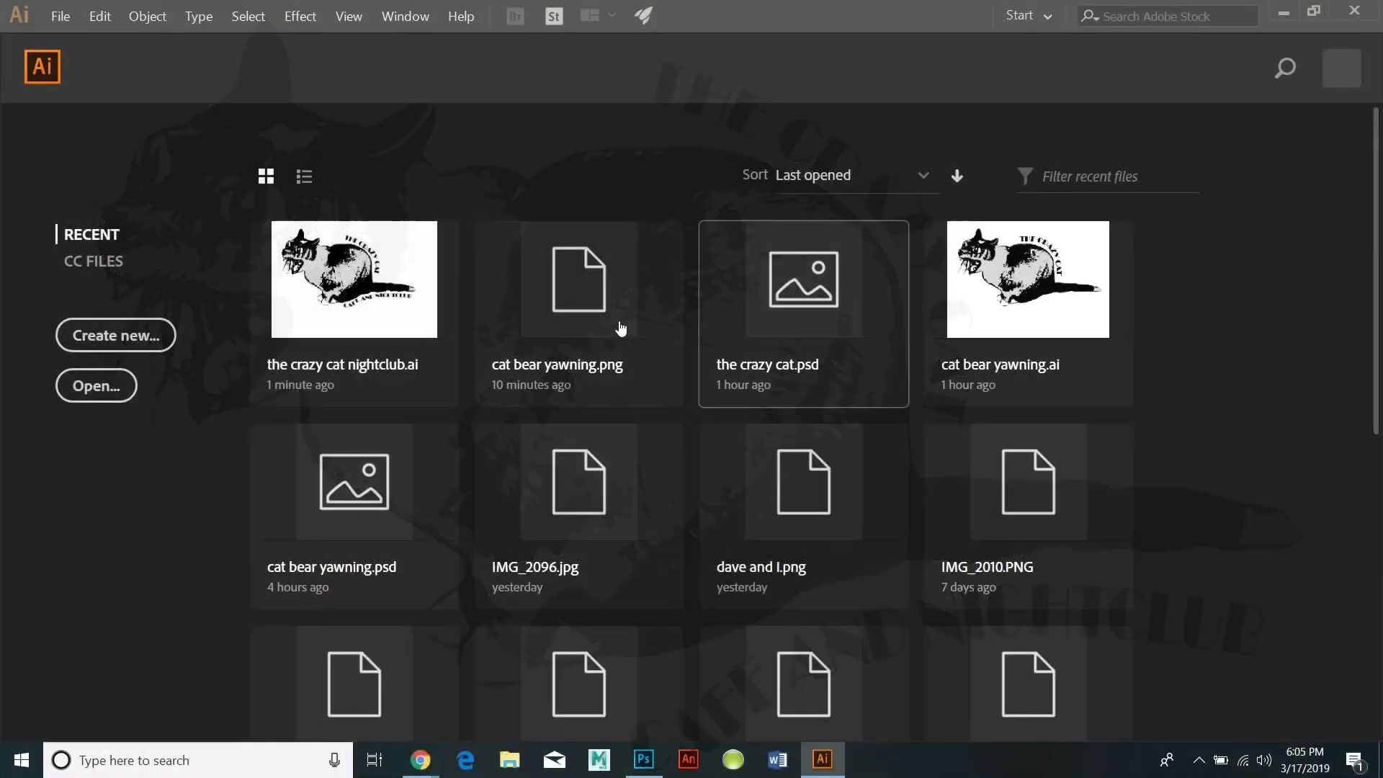
# Open cat bear yawning.png and draw a freehand Pencil path arching over the cat's back.
pyautogui.click(592, 327)
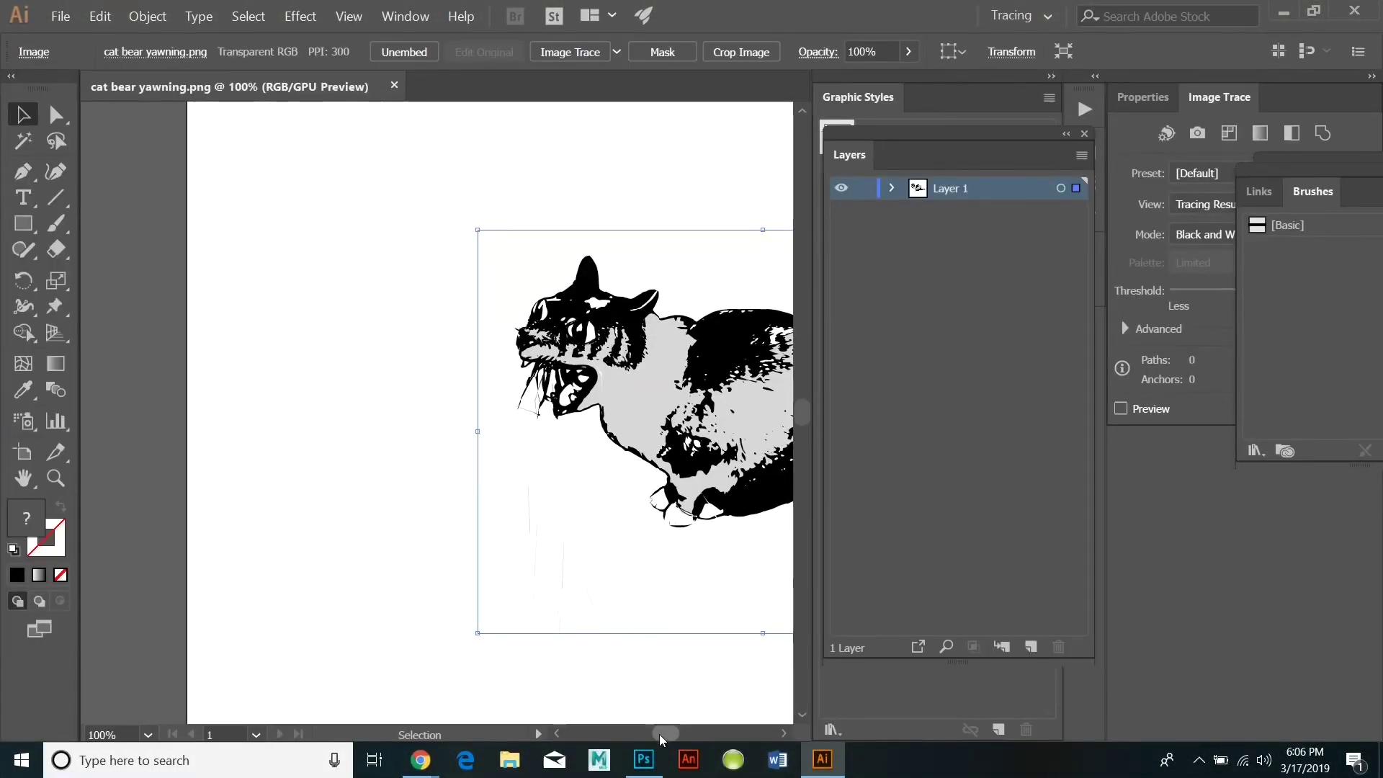
pyautogui.moveTo(659, 734); pyautogui.dragTo(664, 734)
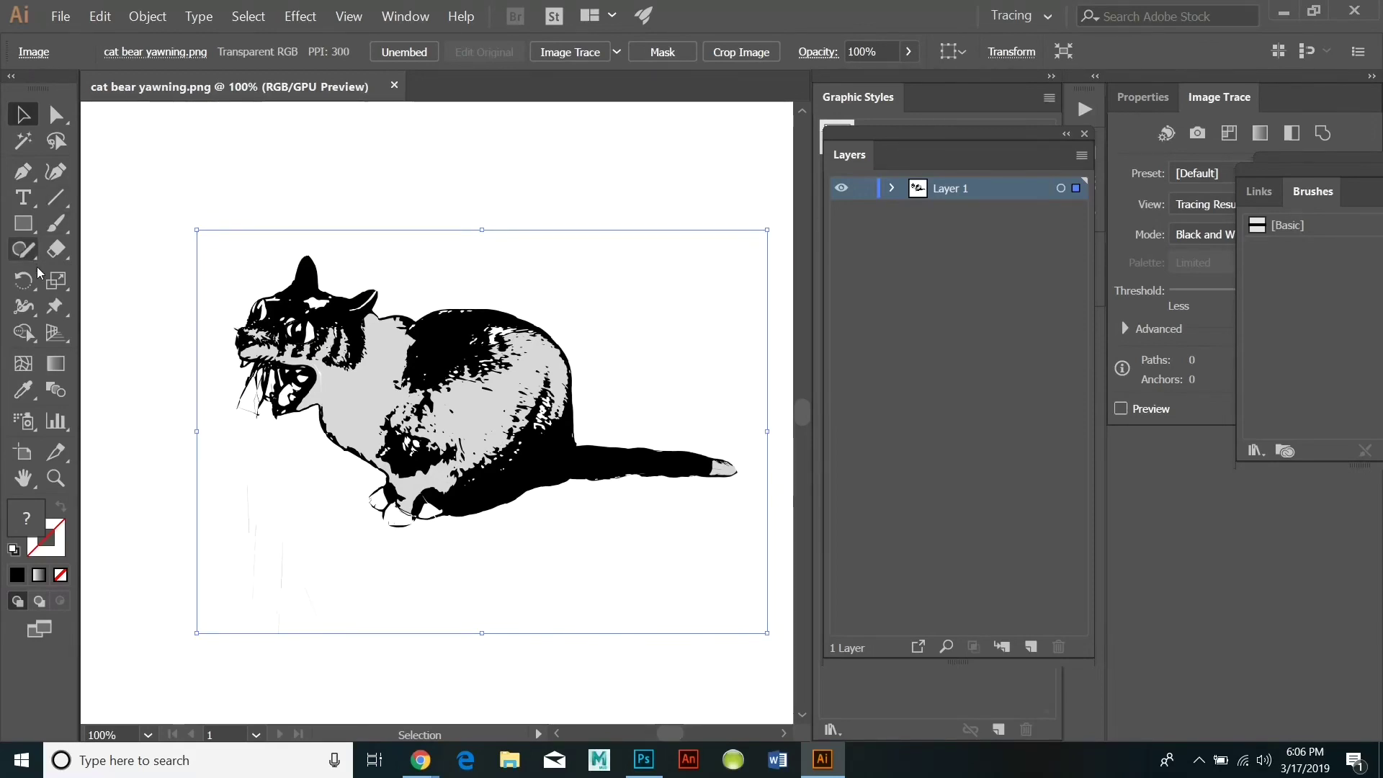
pyautogui.moveTo(26, 250); pyautogui.dragTo(80, 285)
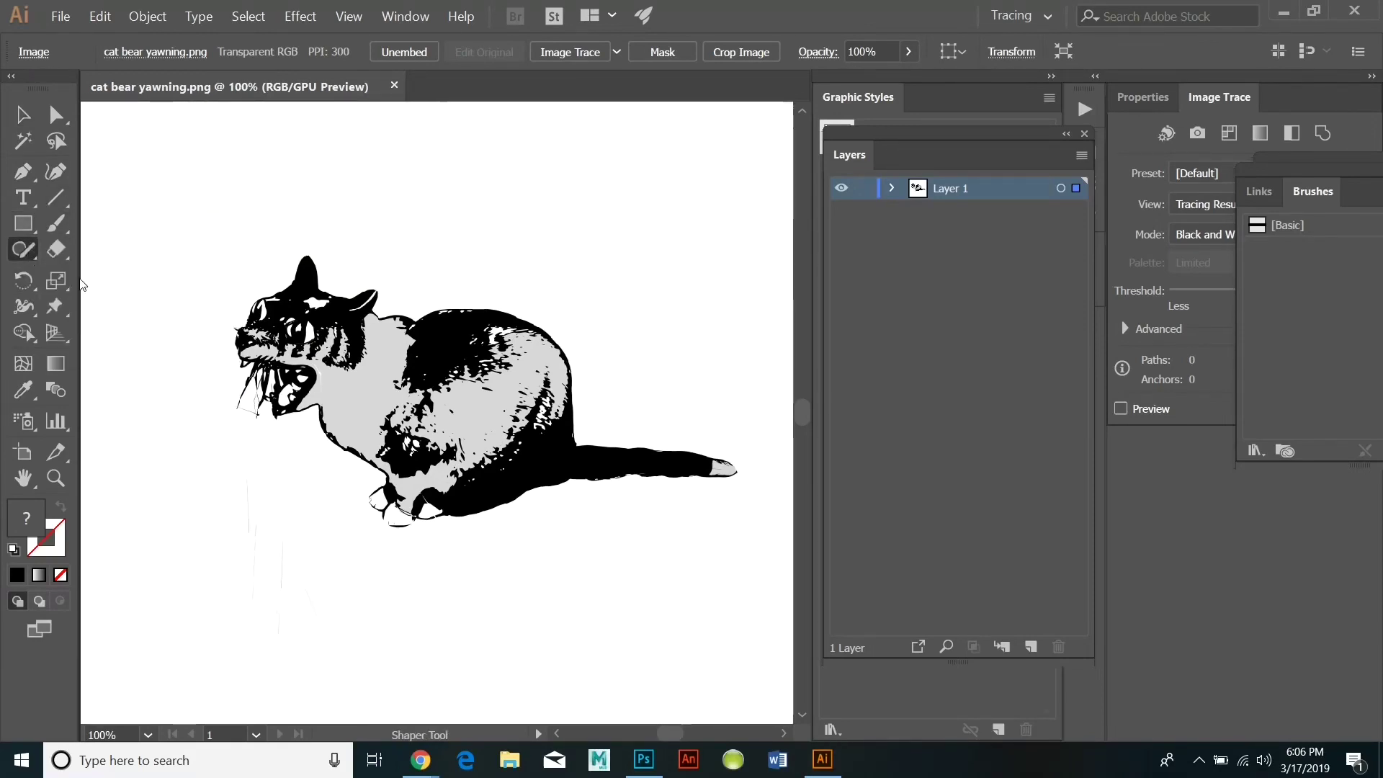
pyautogui.press('n')
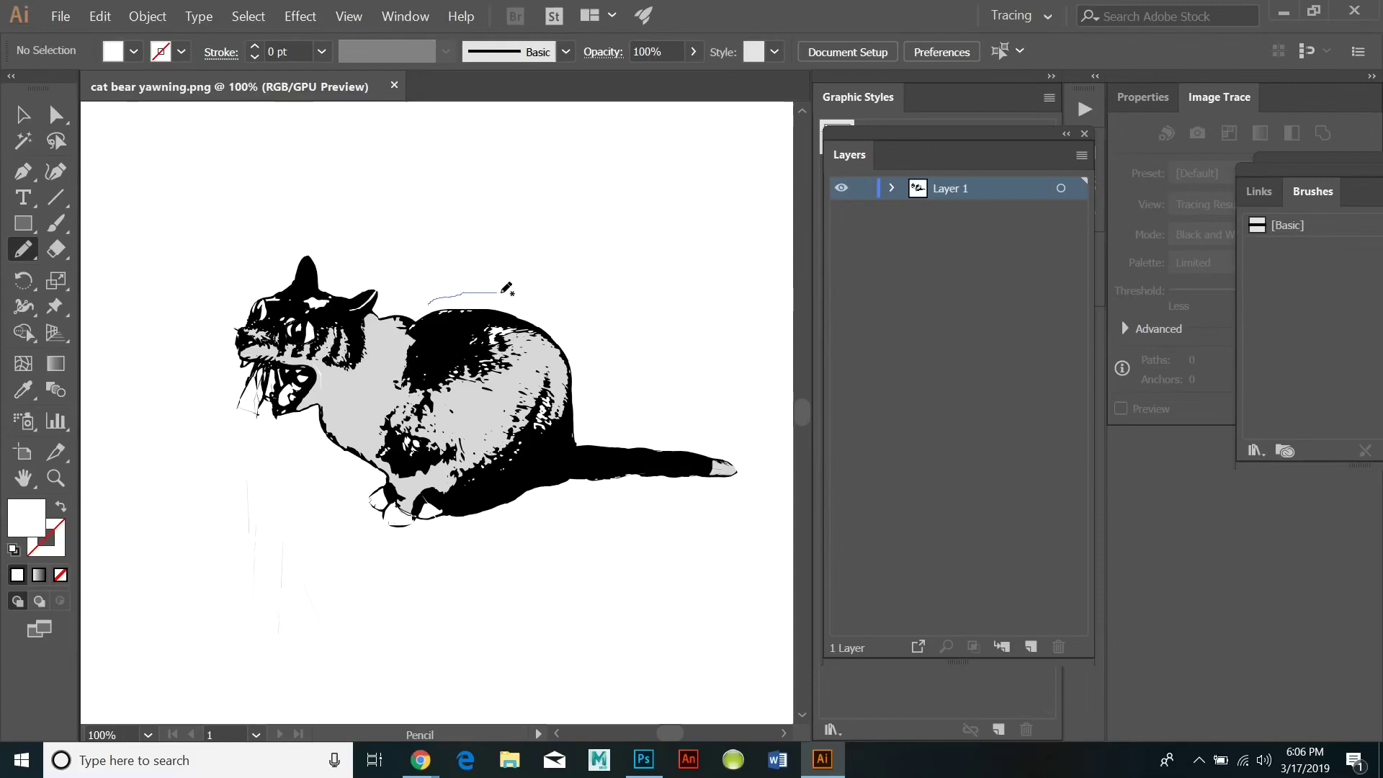
pyautogui.moveTo(501, 292)
pyautogui.mouseDown()
pyautogui.moveTo(582, 326)
pyautogui.moveTo(597, 433)
pyautogui.mouseUp()
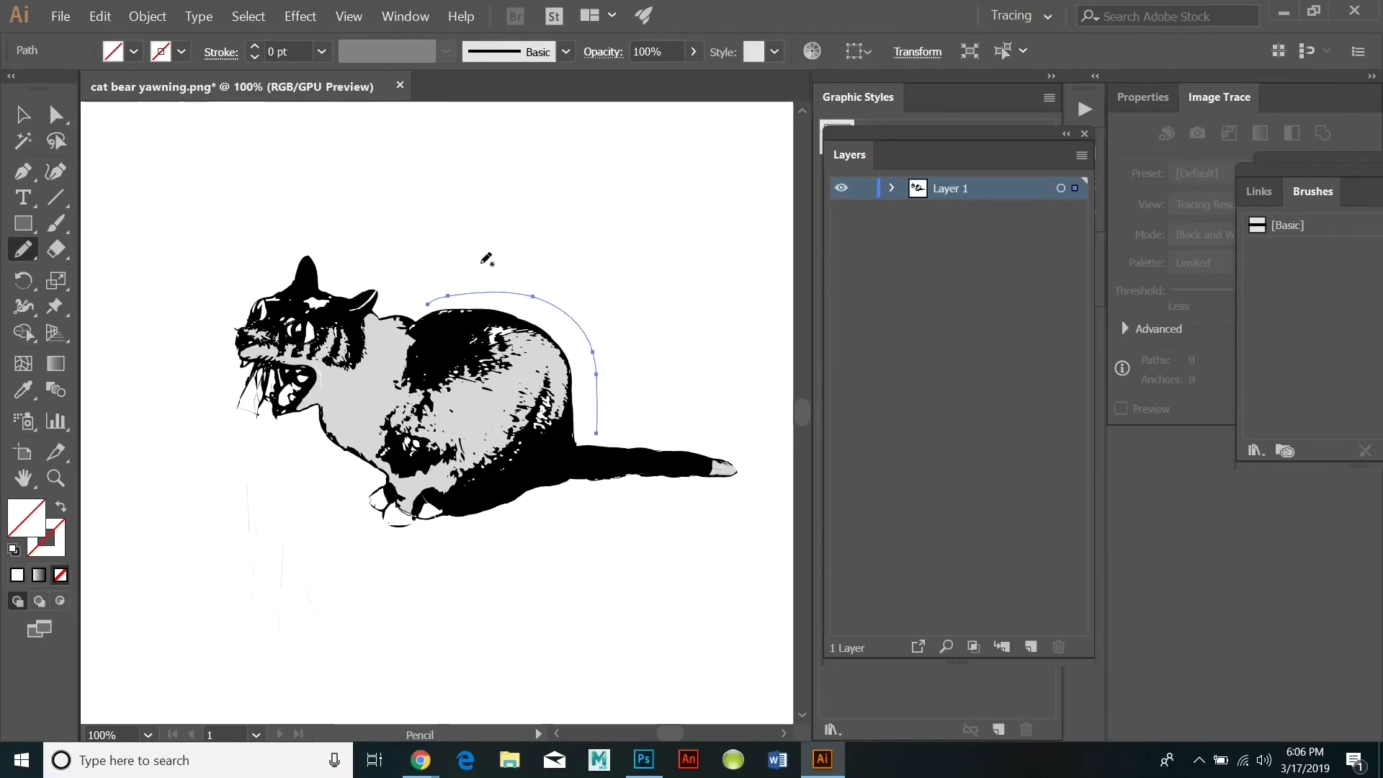
# Place type on the path above the cat's back and format it in Broadway at 24 pt.
pyautogui.click(33, 205)
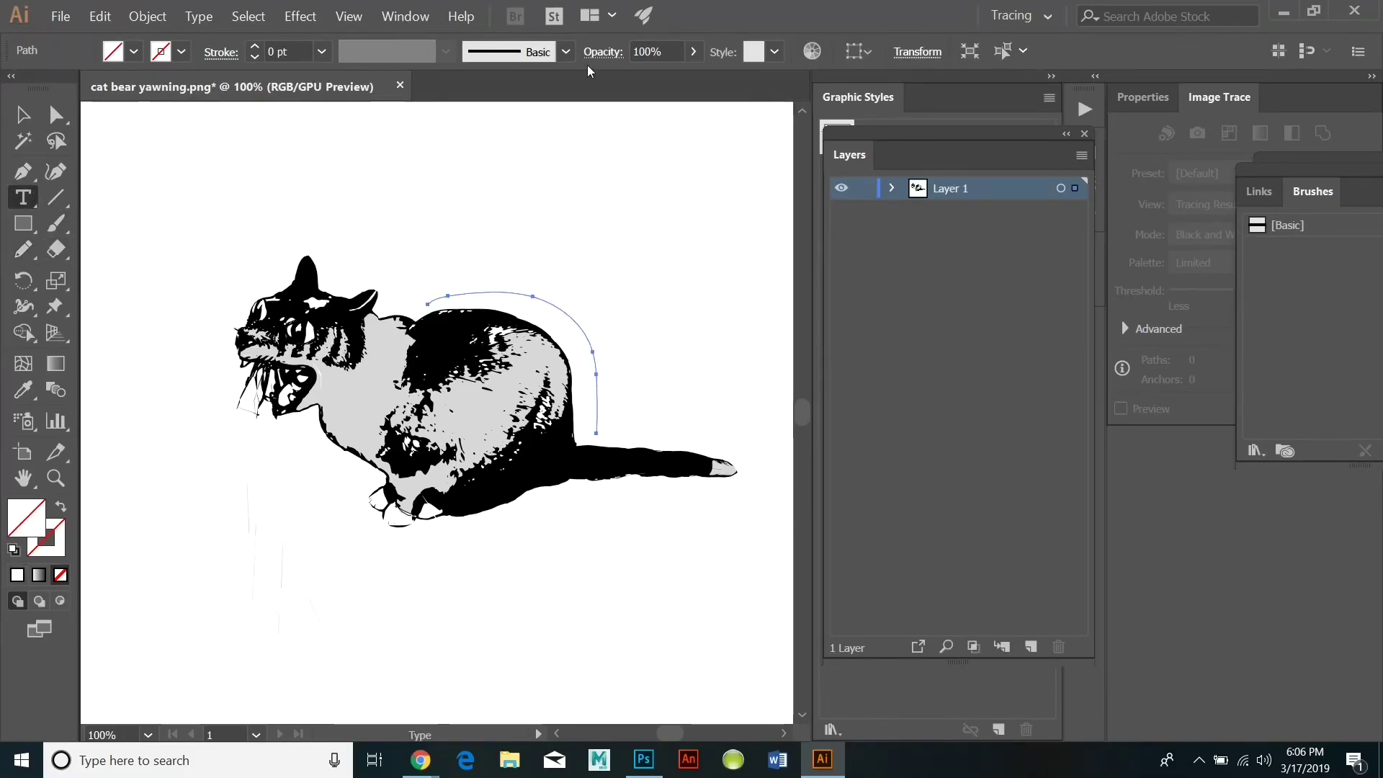
pyautogui.click(446, 293)
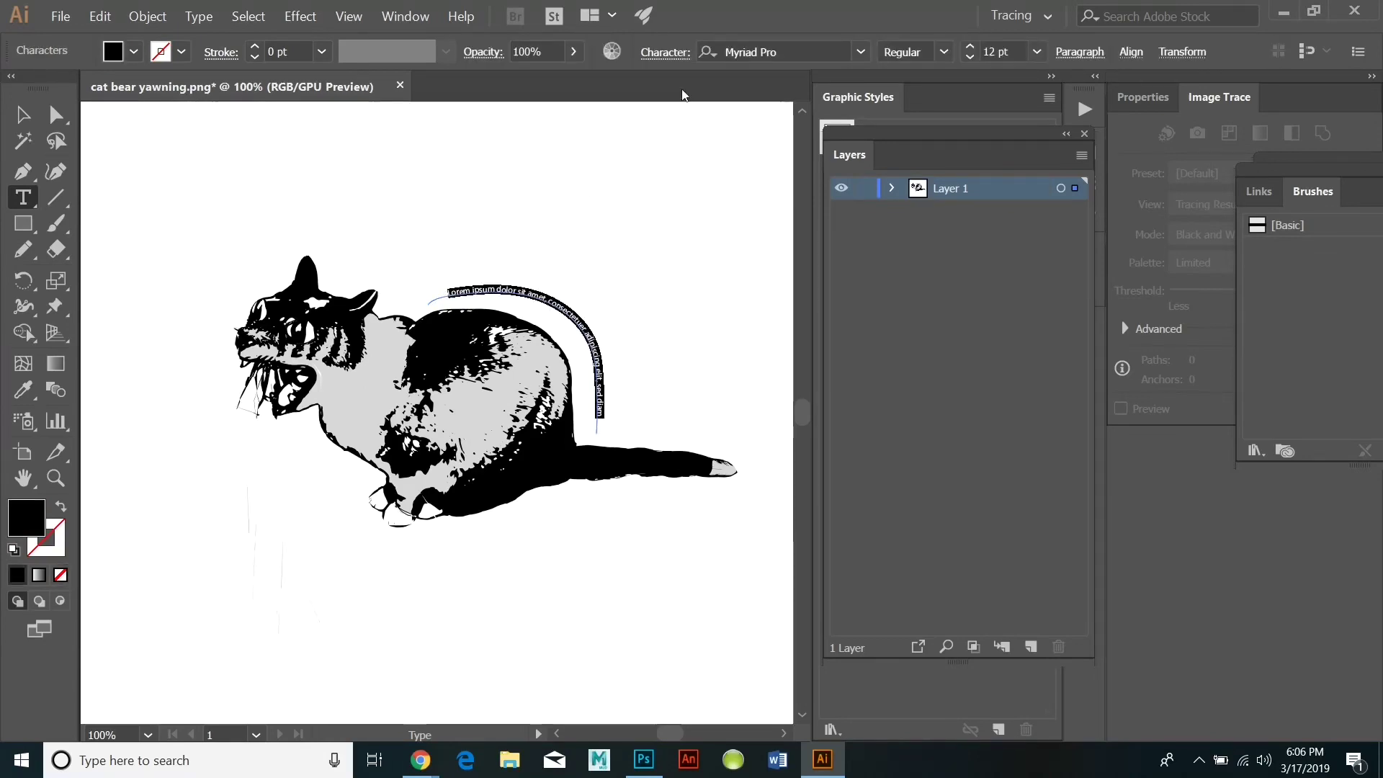
pyautogui.click(1037, 52)
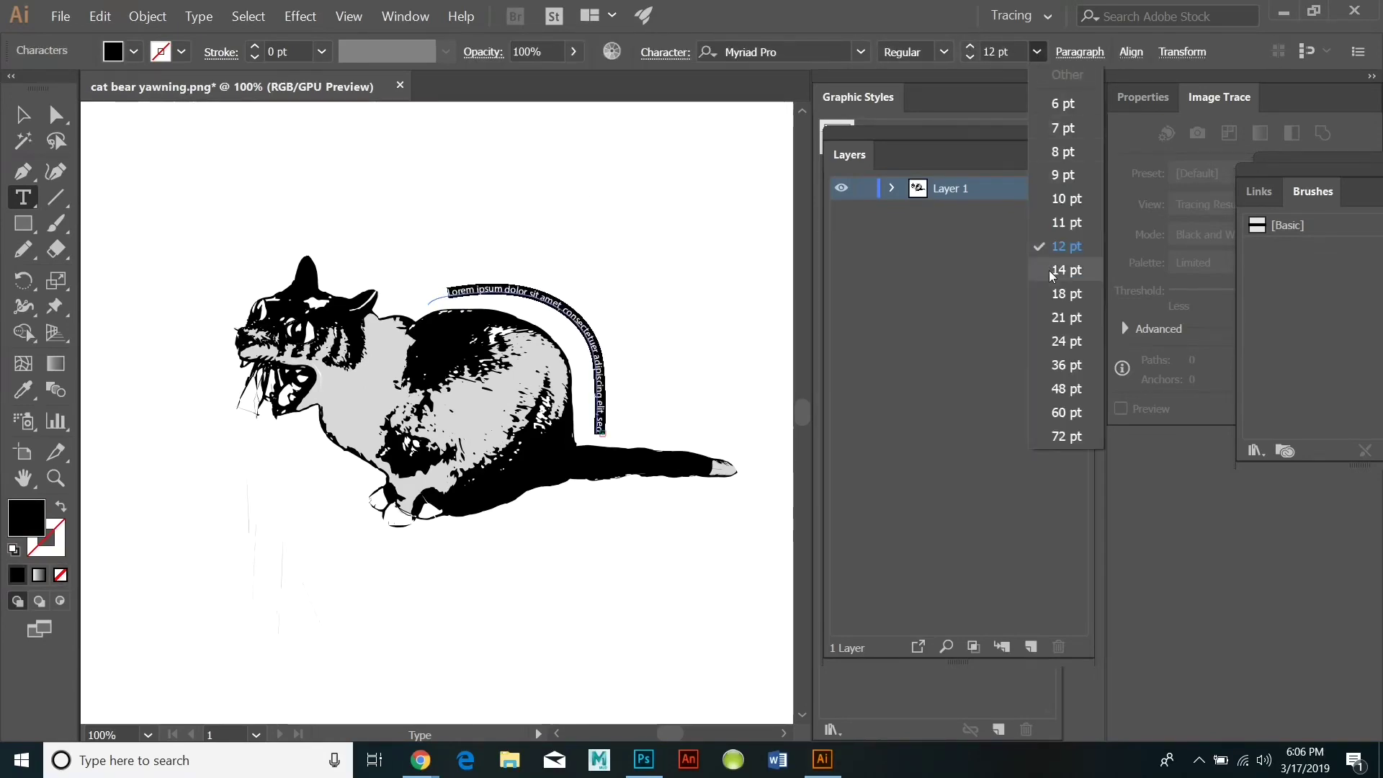
pyautogui.click(1067, 341)
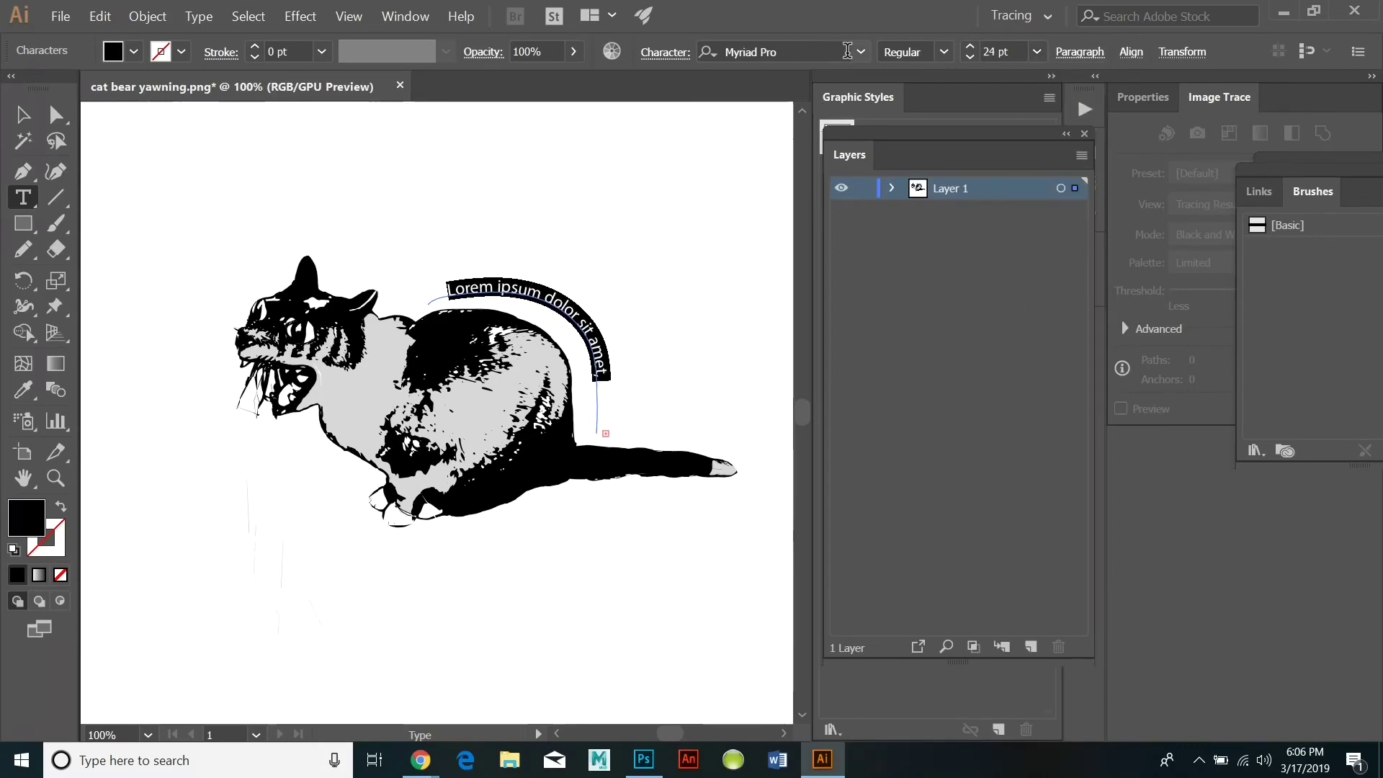
pyautogui.click(860, 52)
pyautogui.click(829, 140)
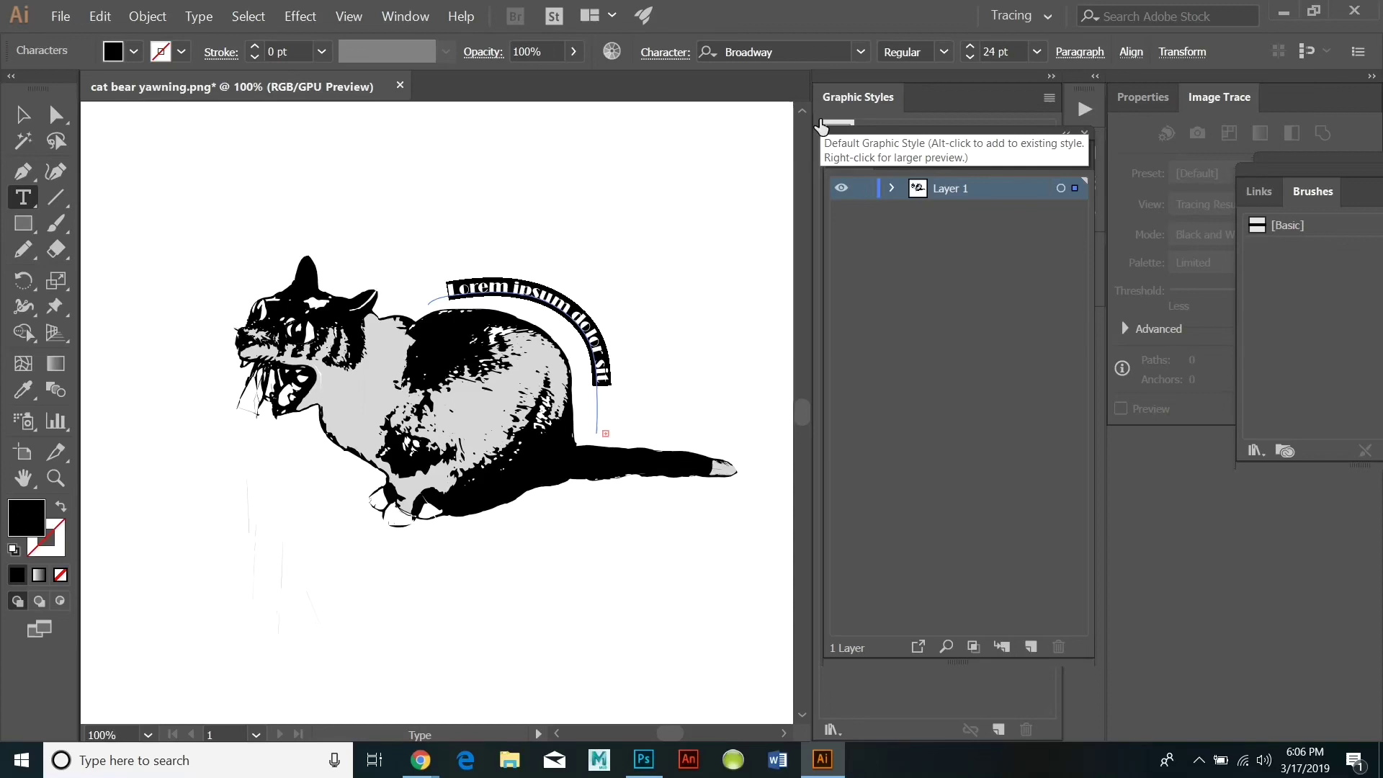
# Replace the placeholder text on the upper path with "THE CRAZY CAT".
pyautogui.write('TH')
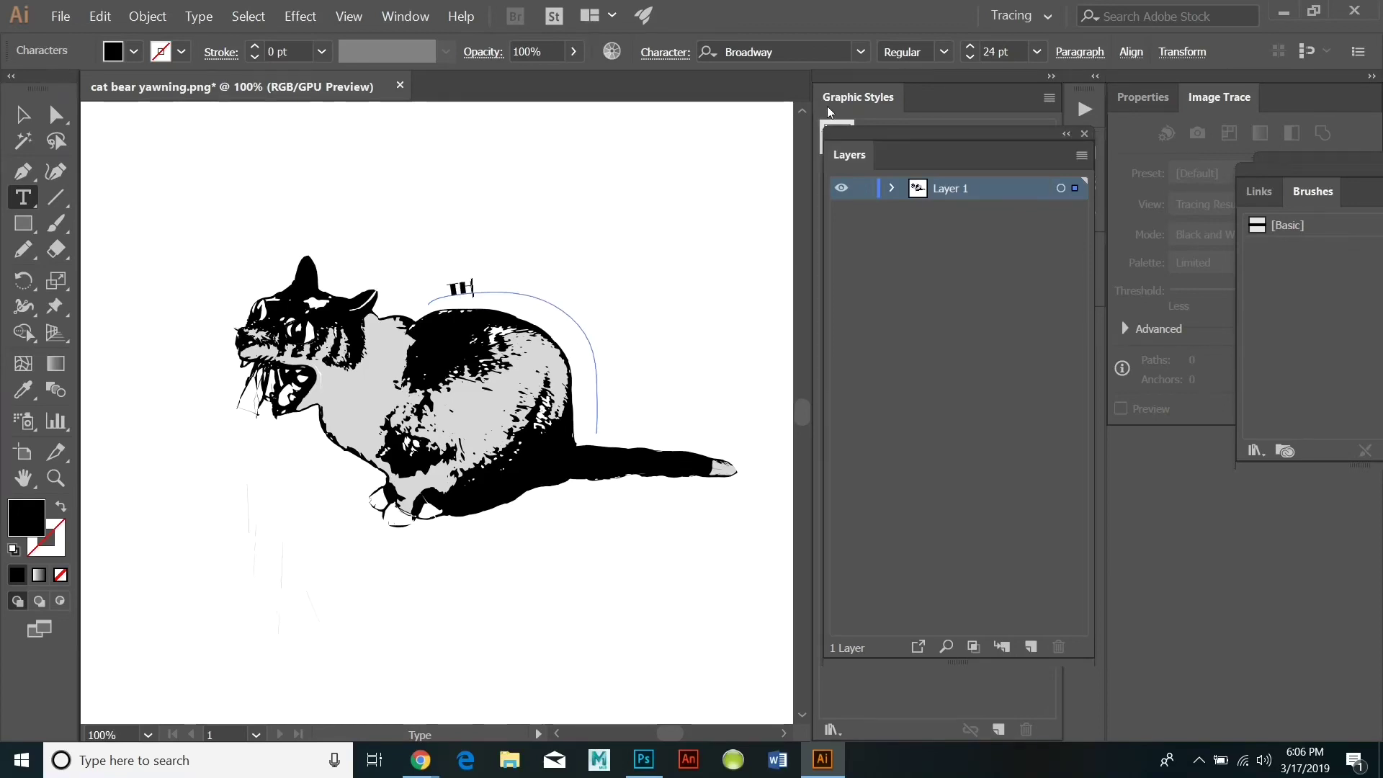
pyautogui.write('E CRAZY')
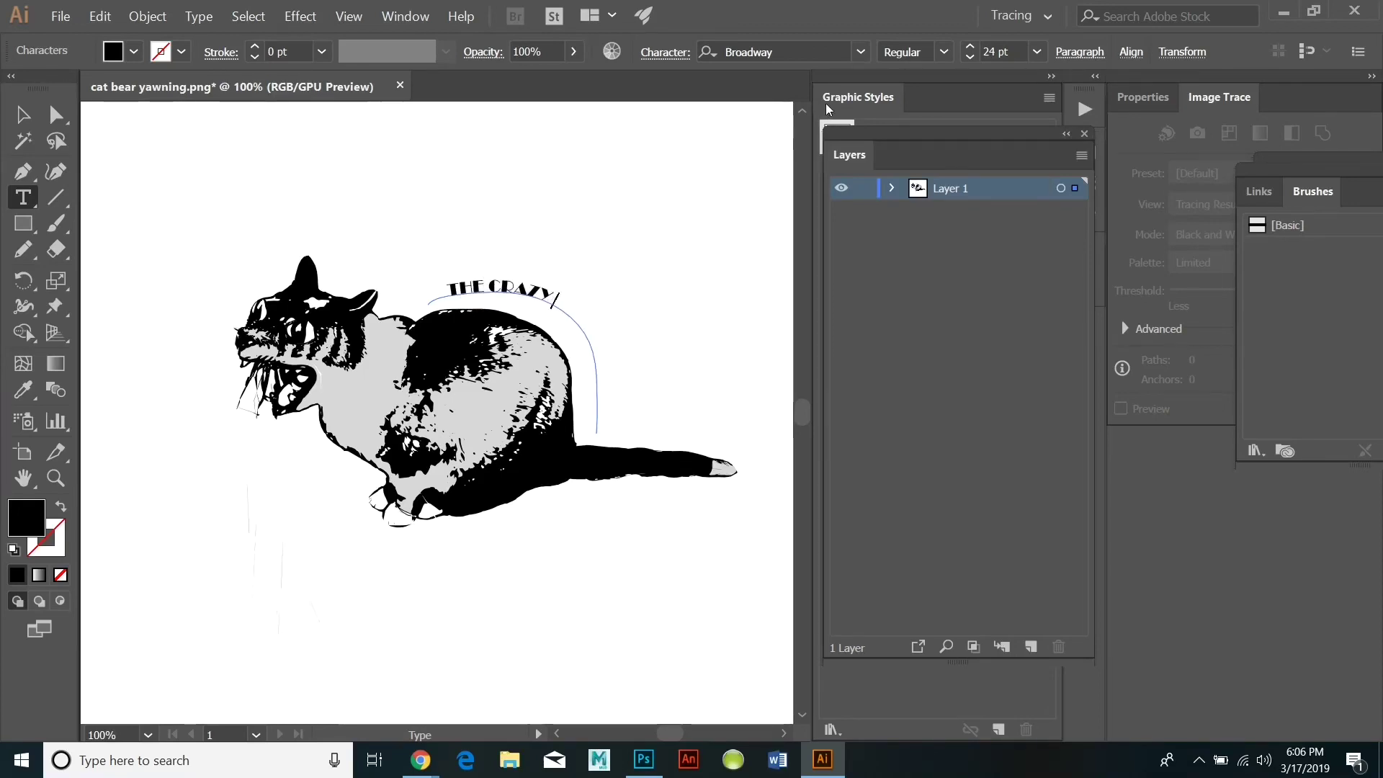
pyautogui.write(' CAT')
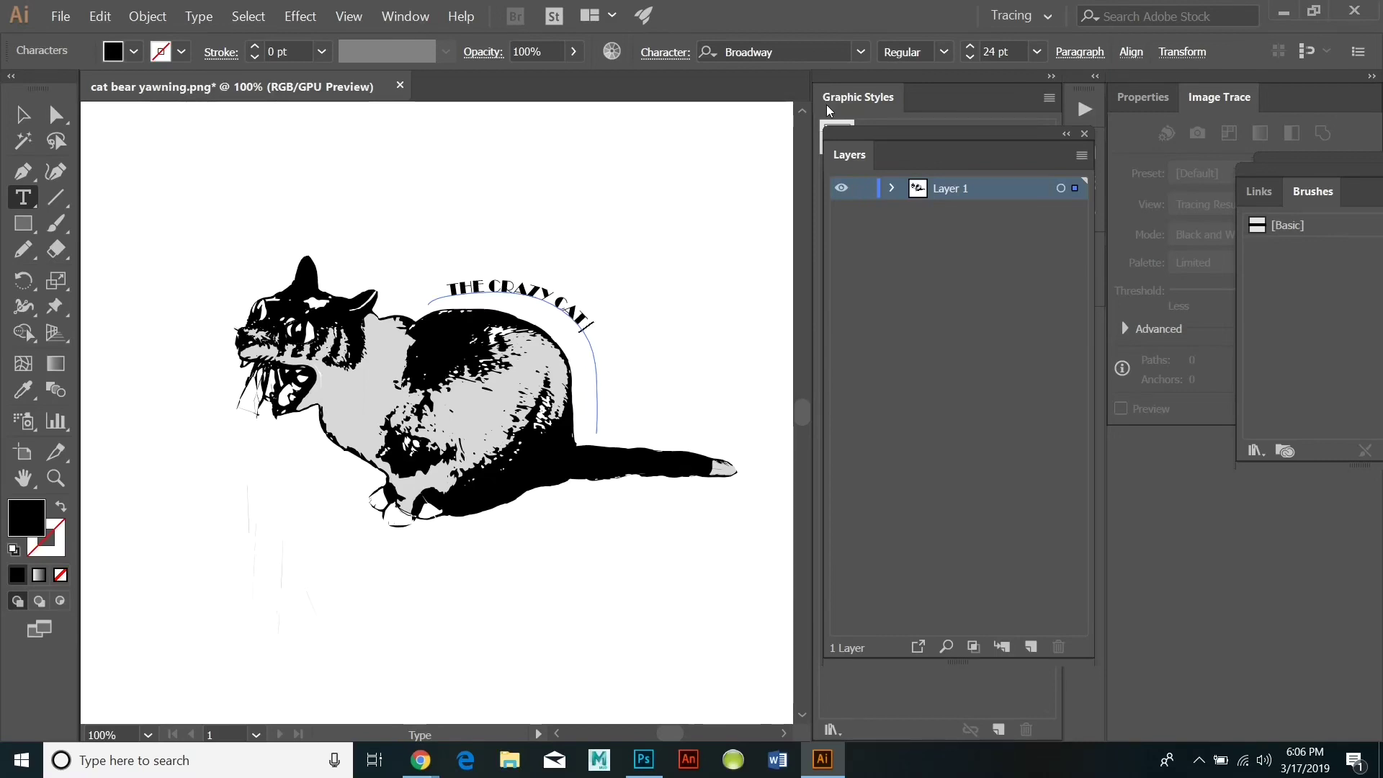
pyautogui.write(' ON')
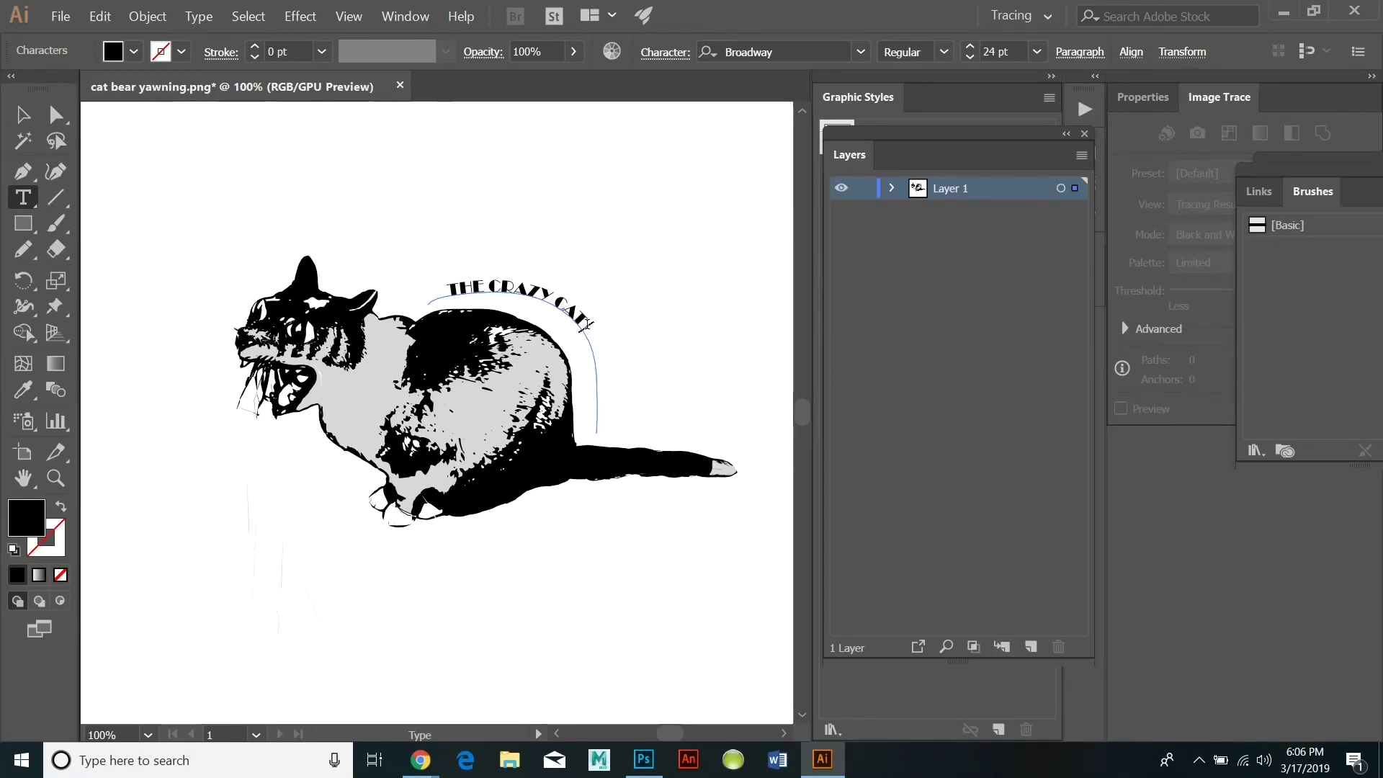
# Rotate the "THE CRAZY CAT" text clockwise and scale it to about 29 pt so it arches over the cat's back.
pyautogui.click(23, 114)
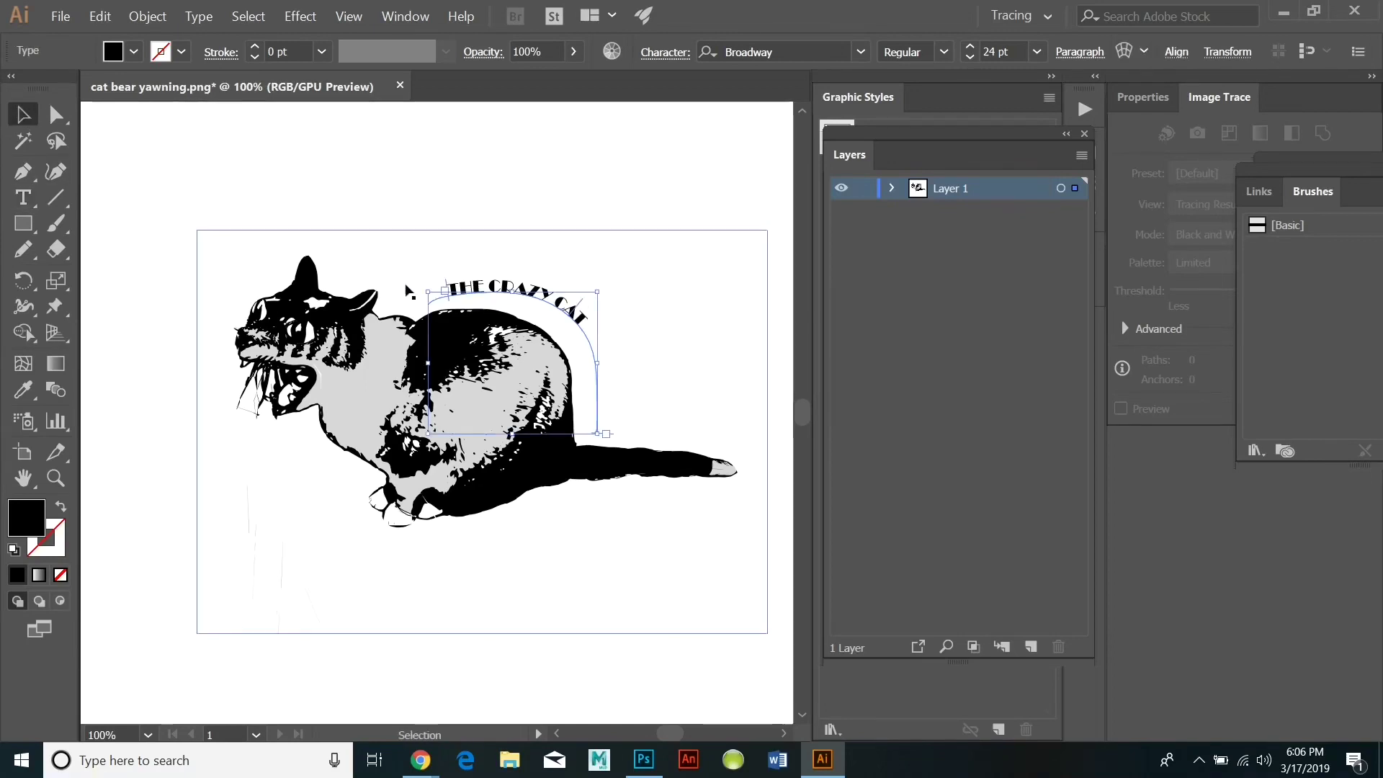
pyautogui.moveTo(597, 291); pyautogui.dragTo(597, 305)
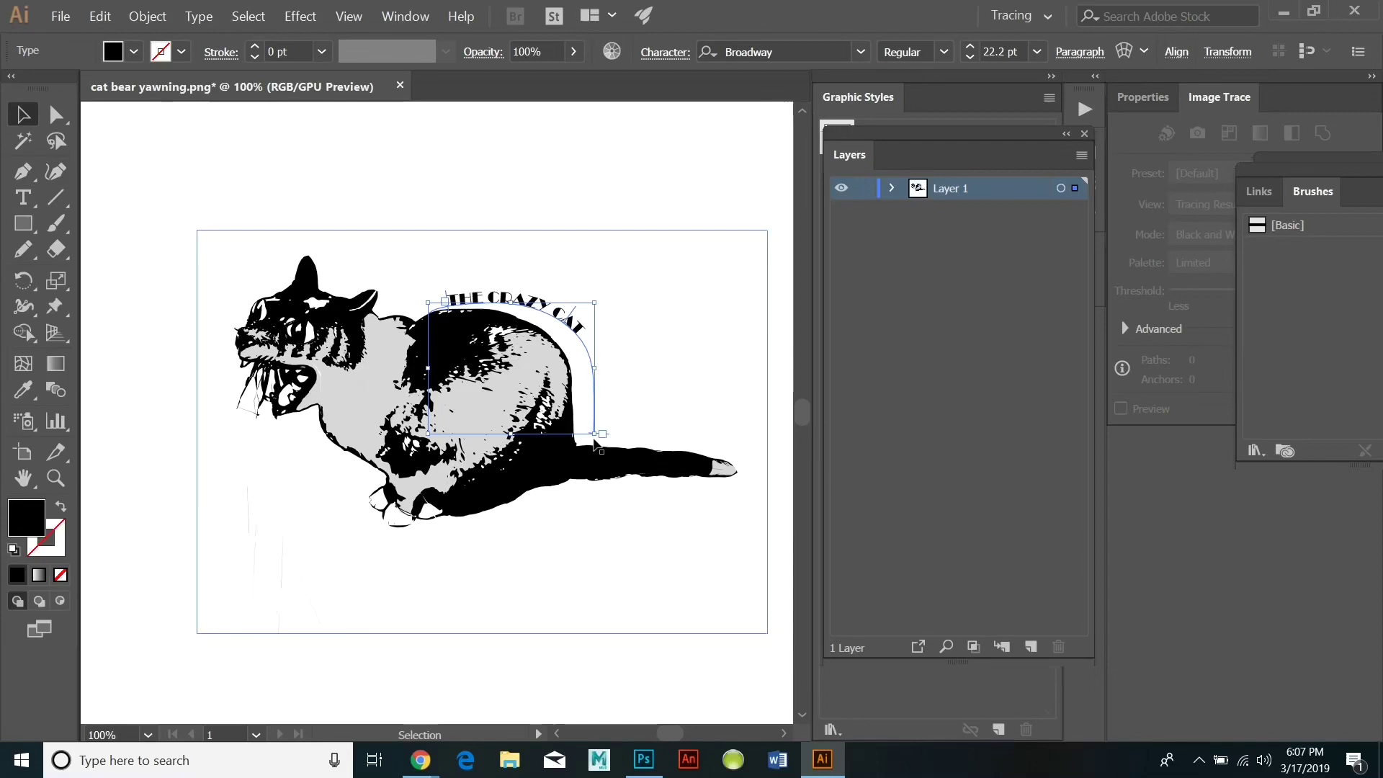
pyautogui.moveTo(595, 438); pyautogui.dragTo(580, 453)
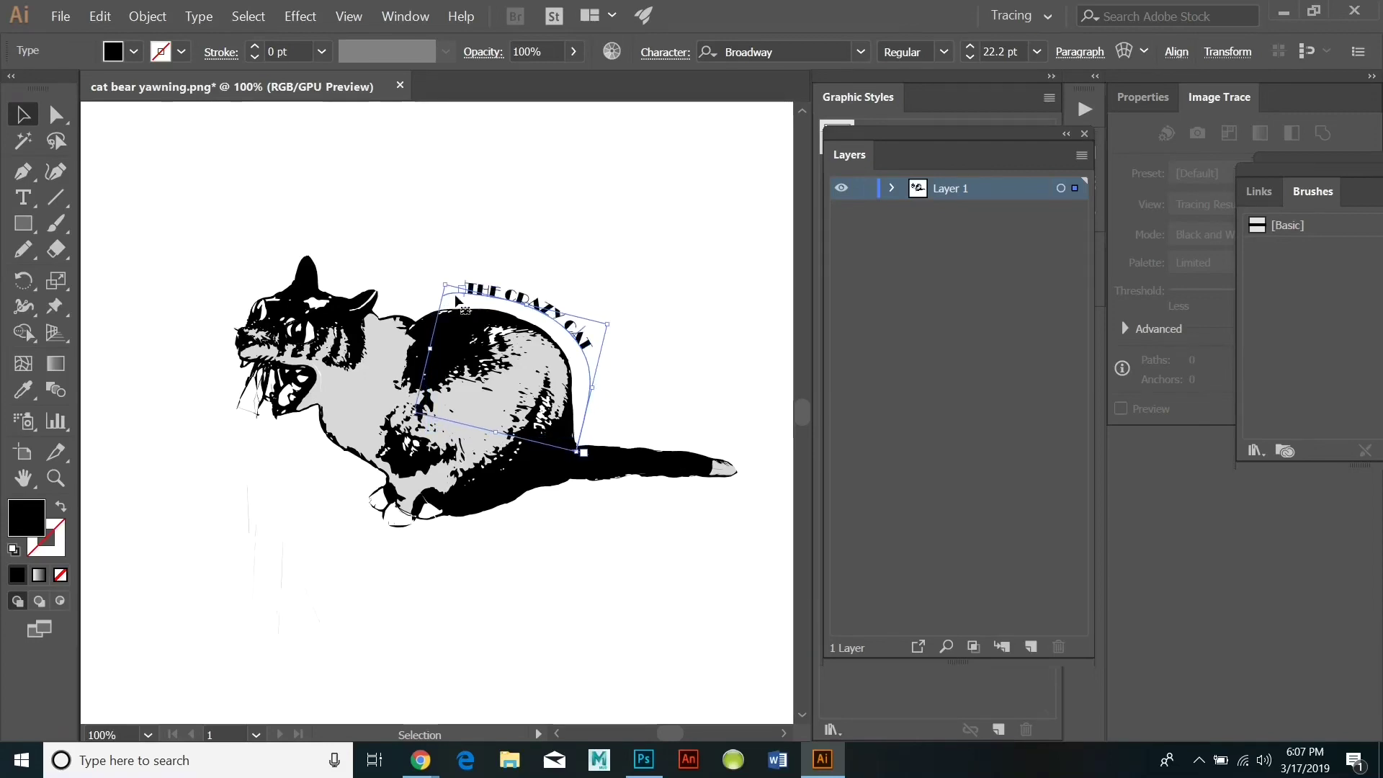
pyautogui.moveTo(447, 283); pyautogui.dragTo(433, 269)
pyautogui.moveTo(584, 453); pyautogui.dragTo(593, 481)
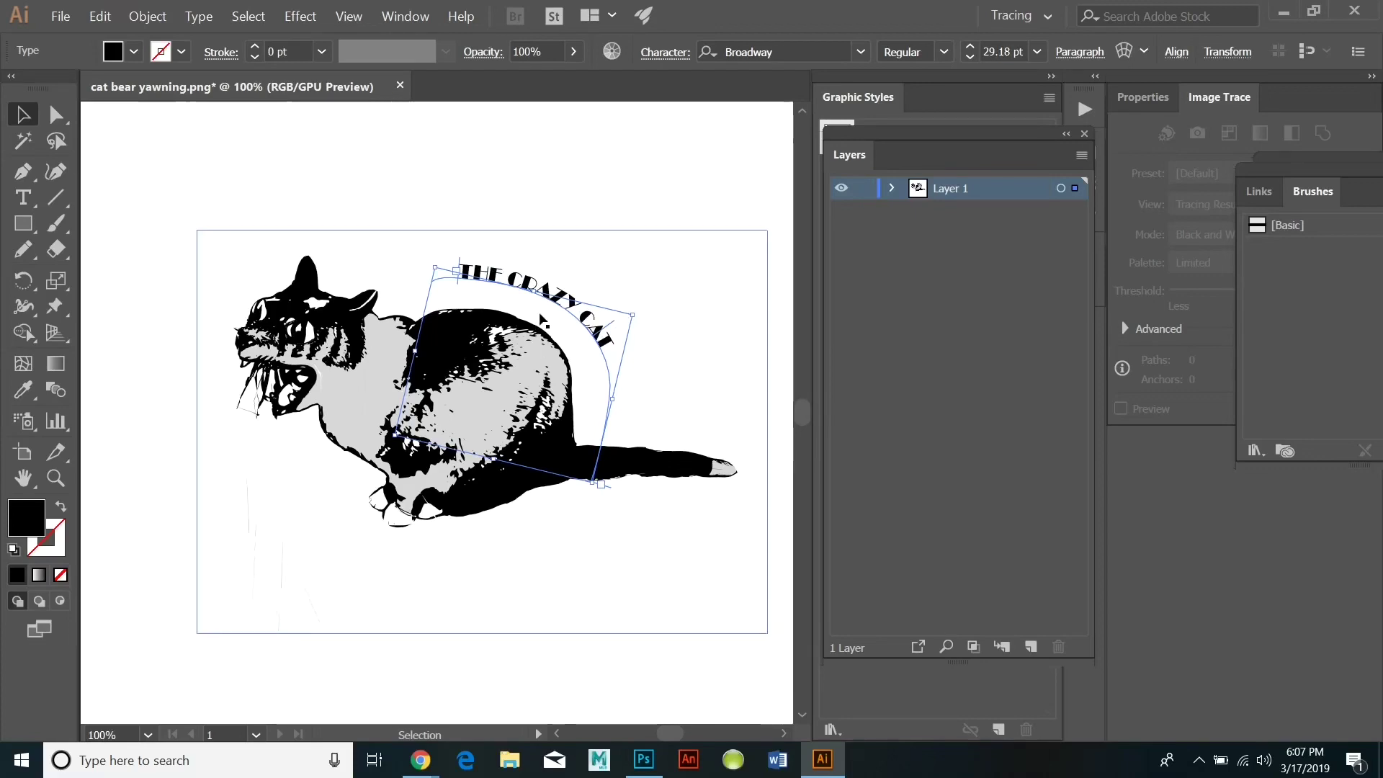
# Move the cat image slightly up and to the right, closer to the curved text.
pyautogui.moveTo(540, 320); pyautogui.dragTo(538, 314)
pyautogui.moveTo(487, 364)
pyautogui.mouseDown()
pyautogui.moveTo(496, 347)
pyautogui.moveTo(500, 366)
pyautogui.mouseUp()
pyautogui.click(590, 320)
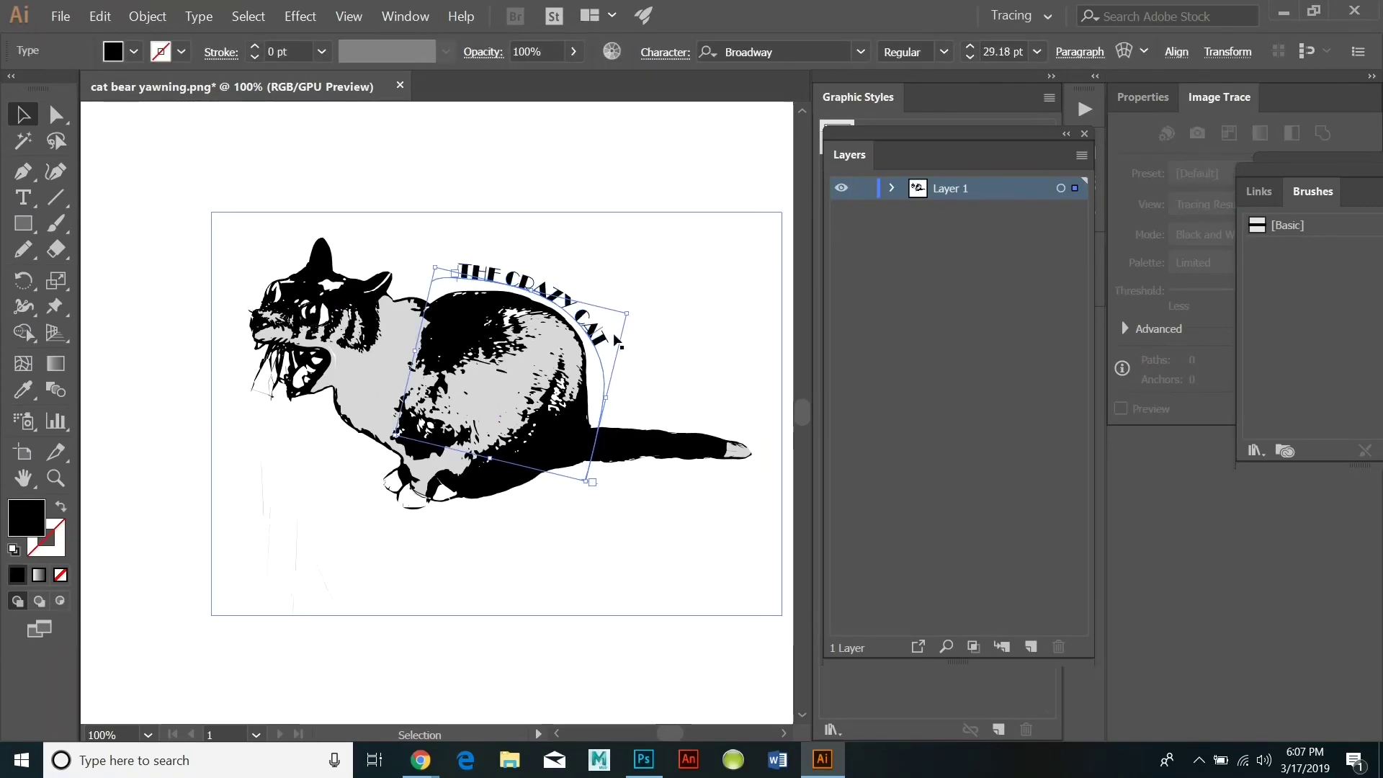
# Scale the "THE CRAZY CAT" text to about 28 pt and rotate it slightly clockwise to follow the cat's back.
pyautogui.moveTo(439, 271); pyautogui.dragTo(461, 280)
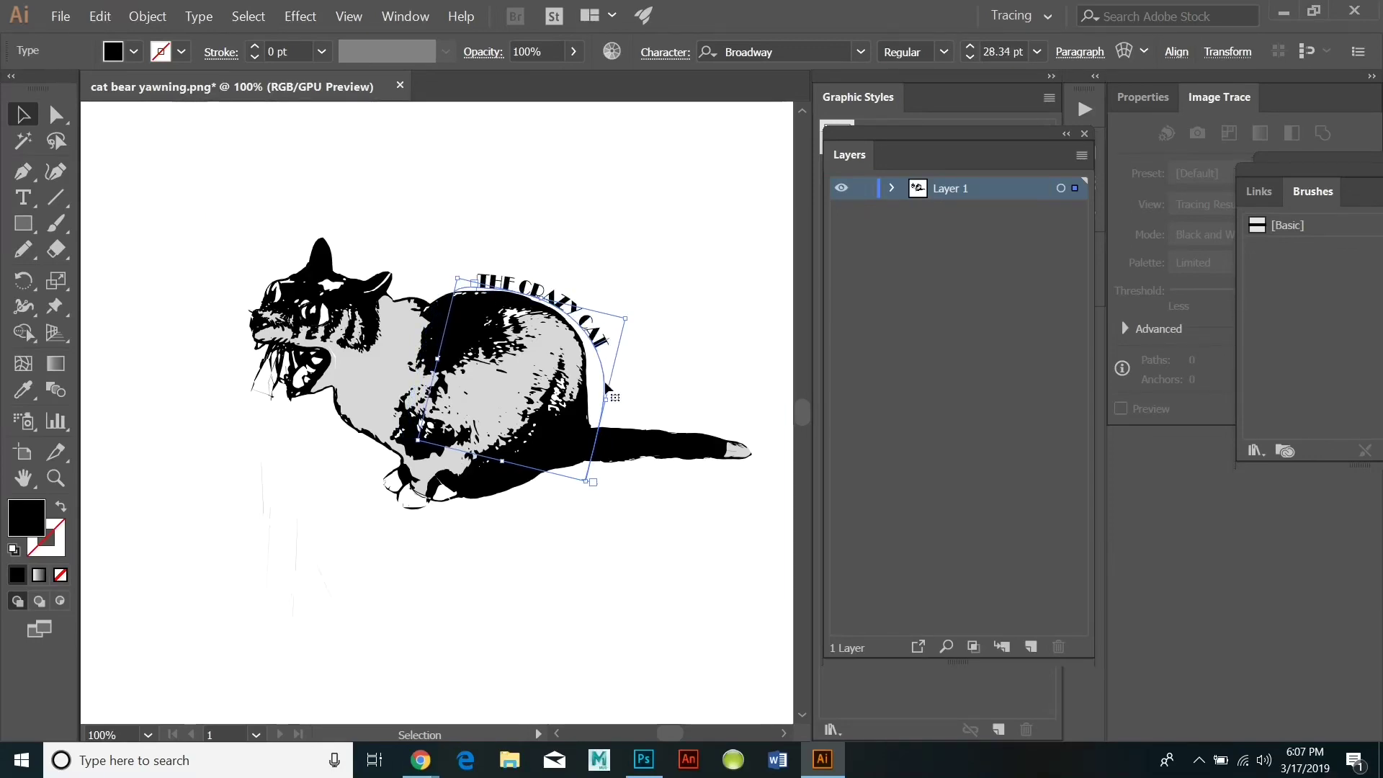
pyautogui.moveTo(595, 485); pyautogui.dragTo(583, 478)
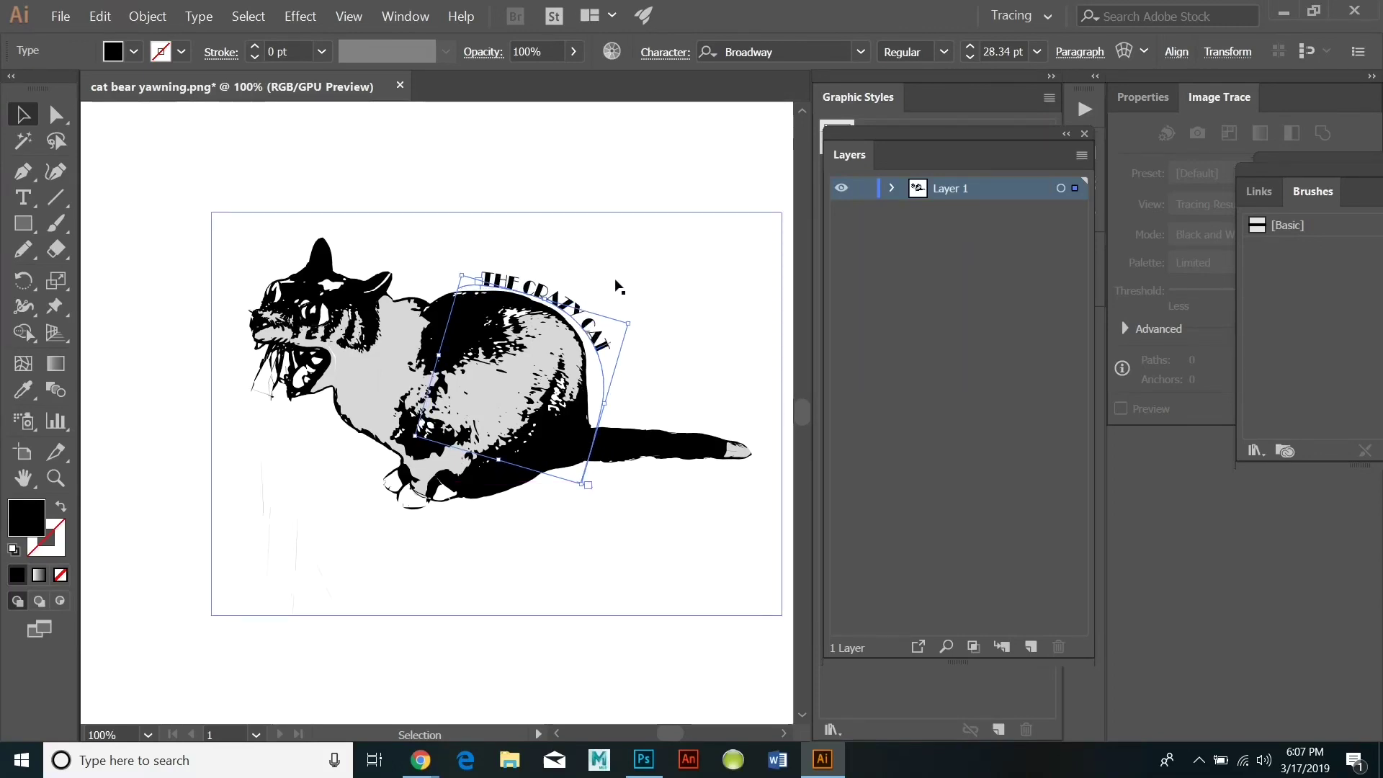
pyautogui.moveTo(627, 317); pyautogui.dragTo(625, 320)
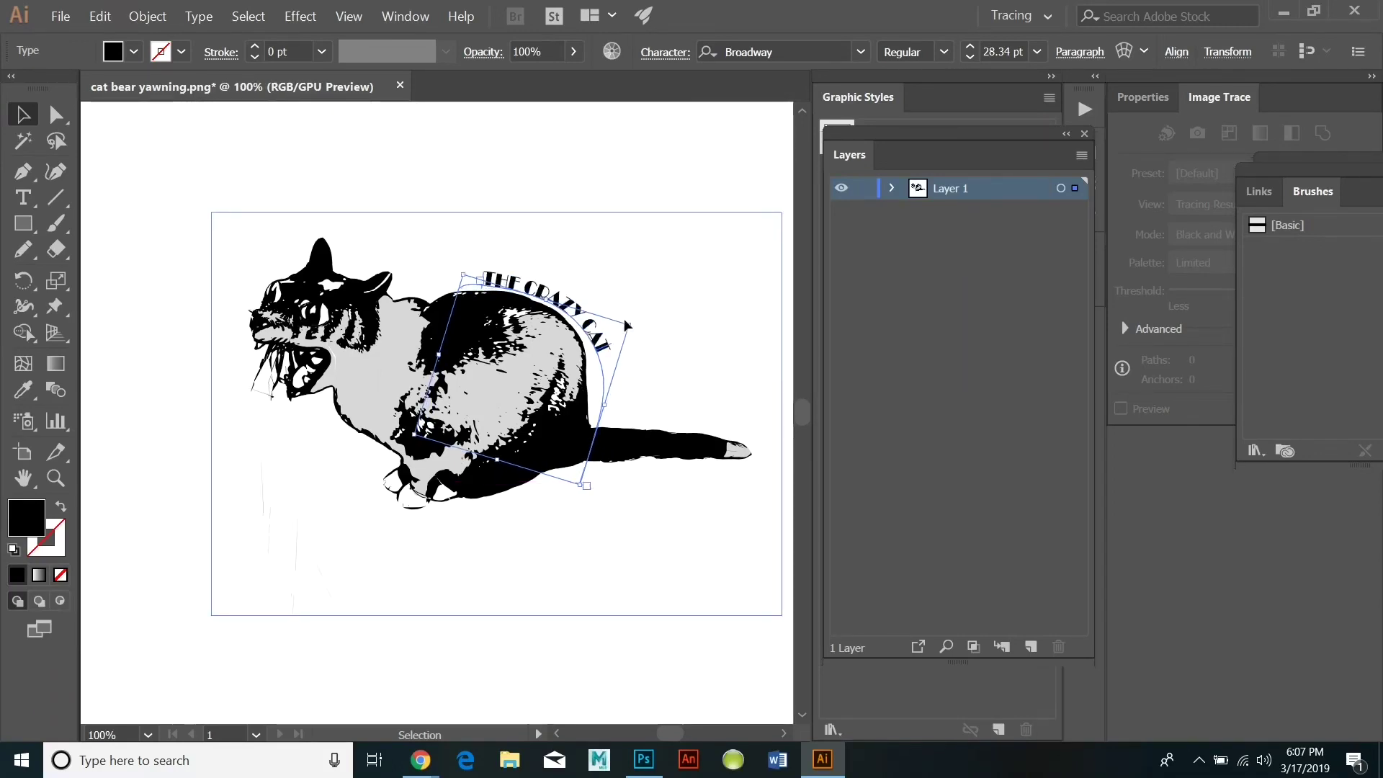
pyautogui.click(474, 181)
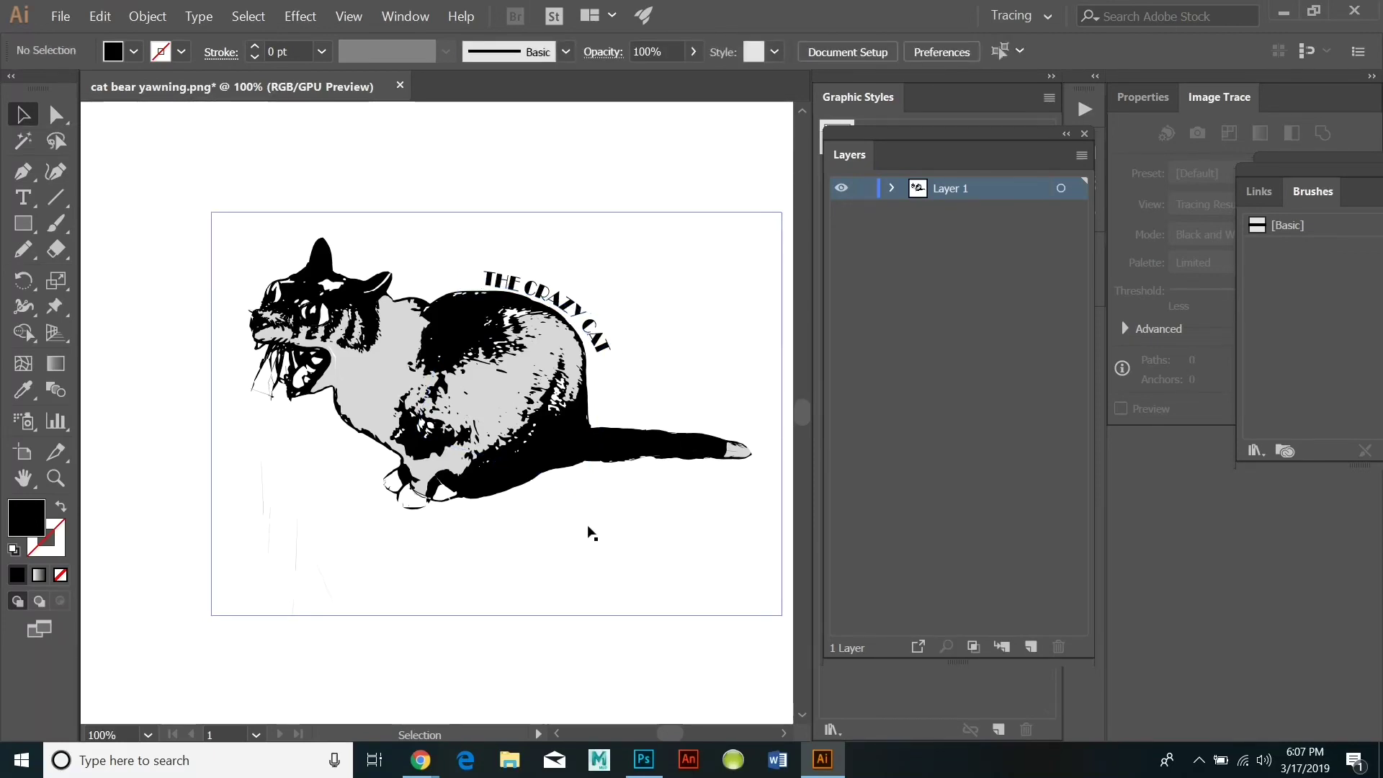
# Draw a gently curved Pencil path below the cat's tail and smooth its bend.
pyautogui.click(24, 249)
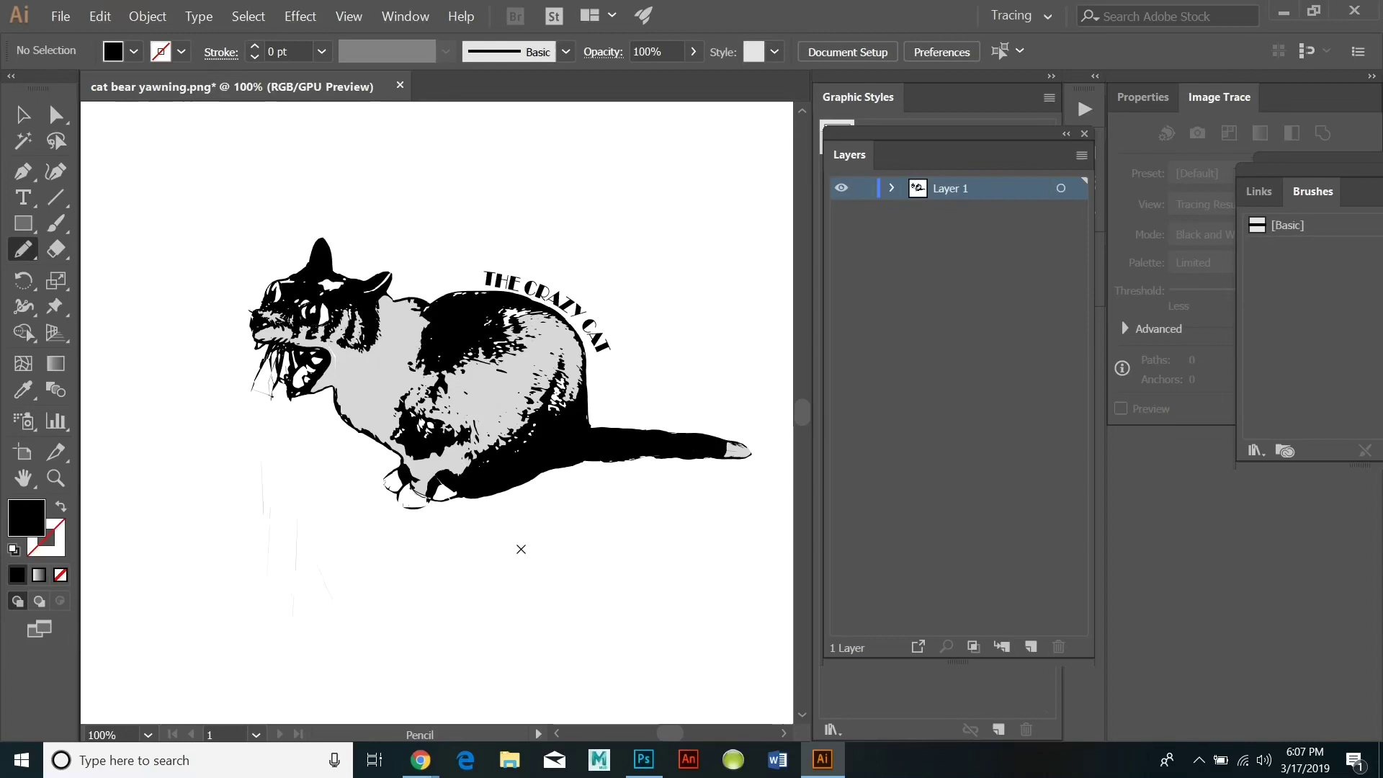
pyautogui.moveTo(475, 579); pyautogui.dragTo(616, 525)
pyautogui.moveTo(726, 518); pyautogui.dragTo(744, 519)
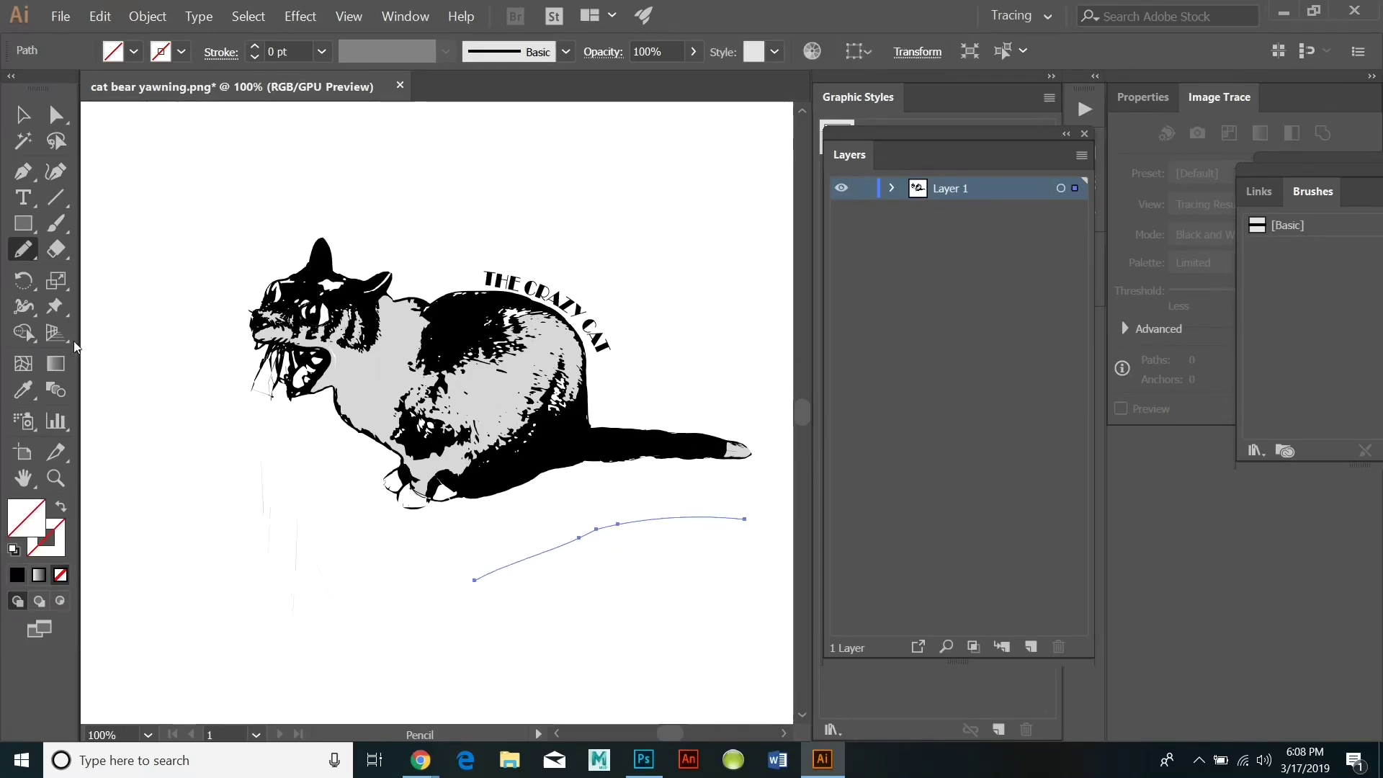
pyautogui.moveTo(36, 253); pyautogui.dragTo(141, 300)
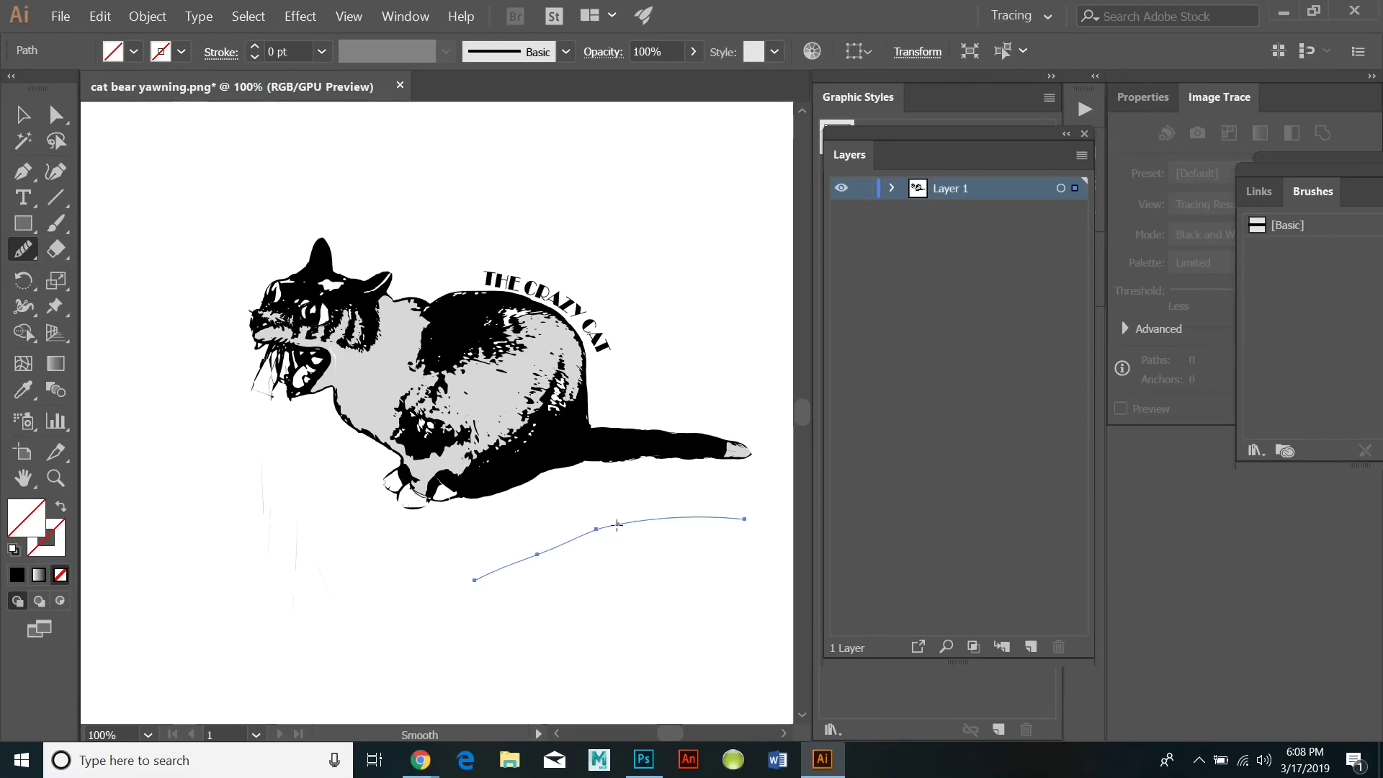
pyautogui.click(23, 197)
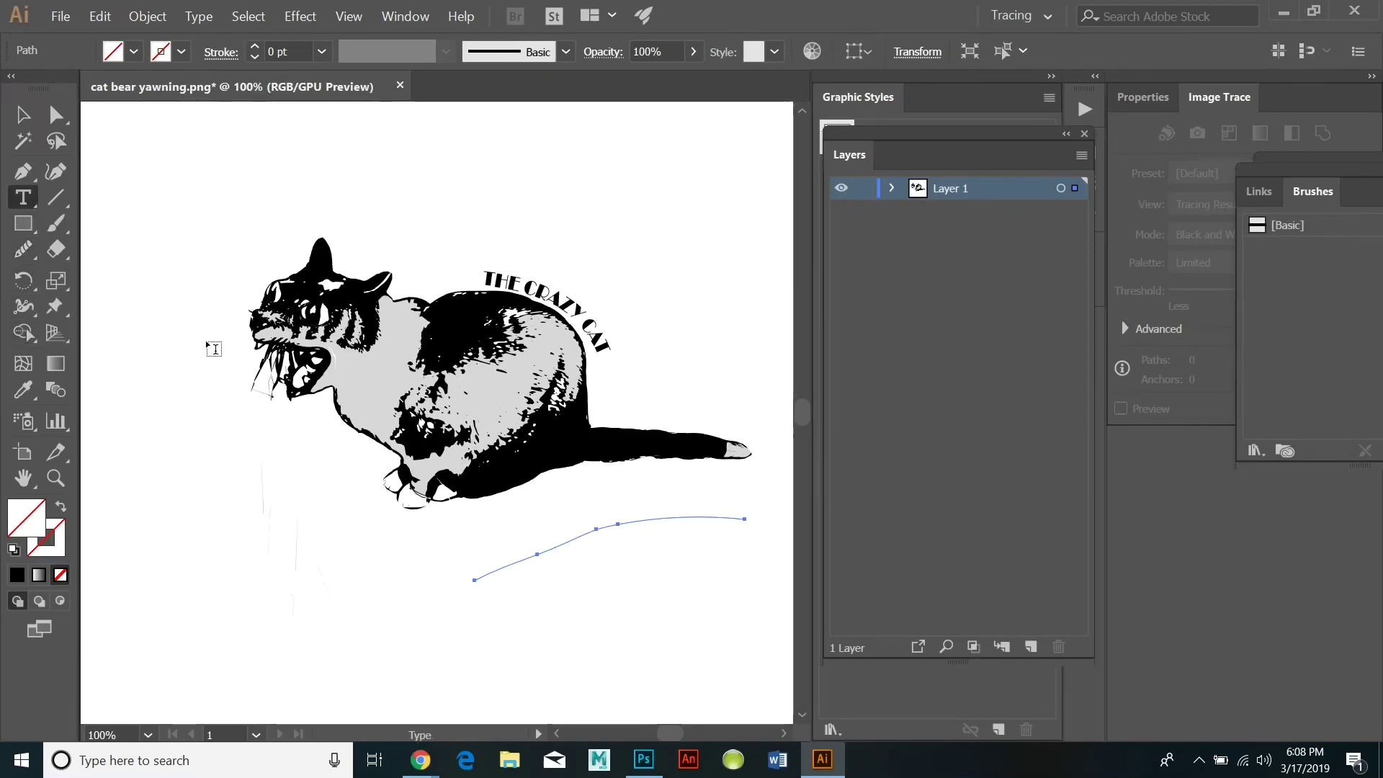
pyautogui.click(481, 574)
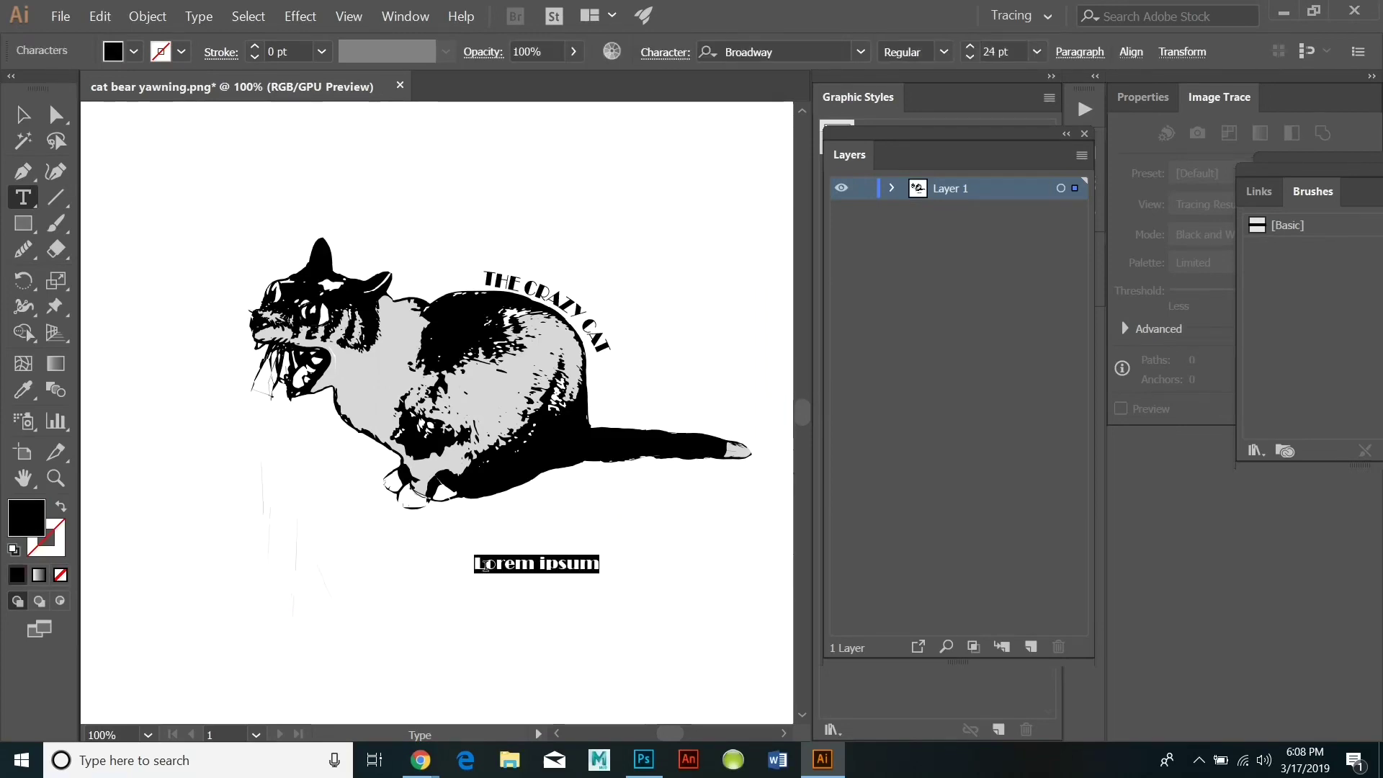
pyautogui.press('BackSpace')
pyautogui.press('Escape')
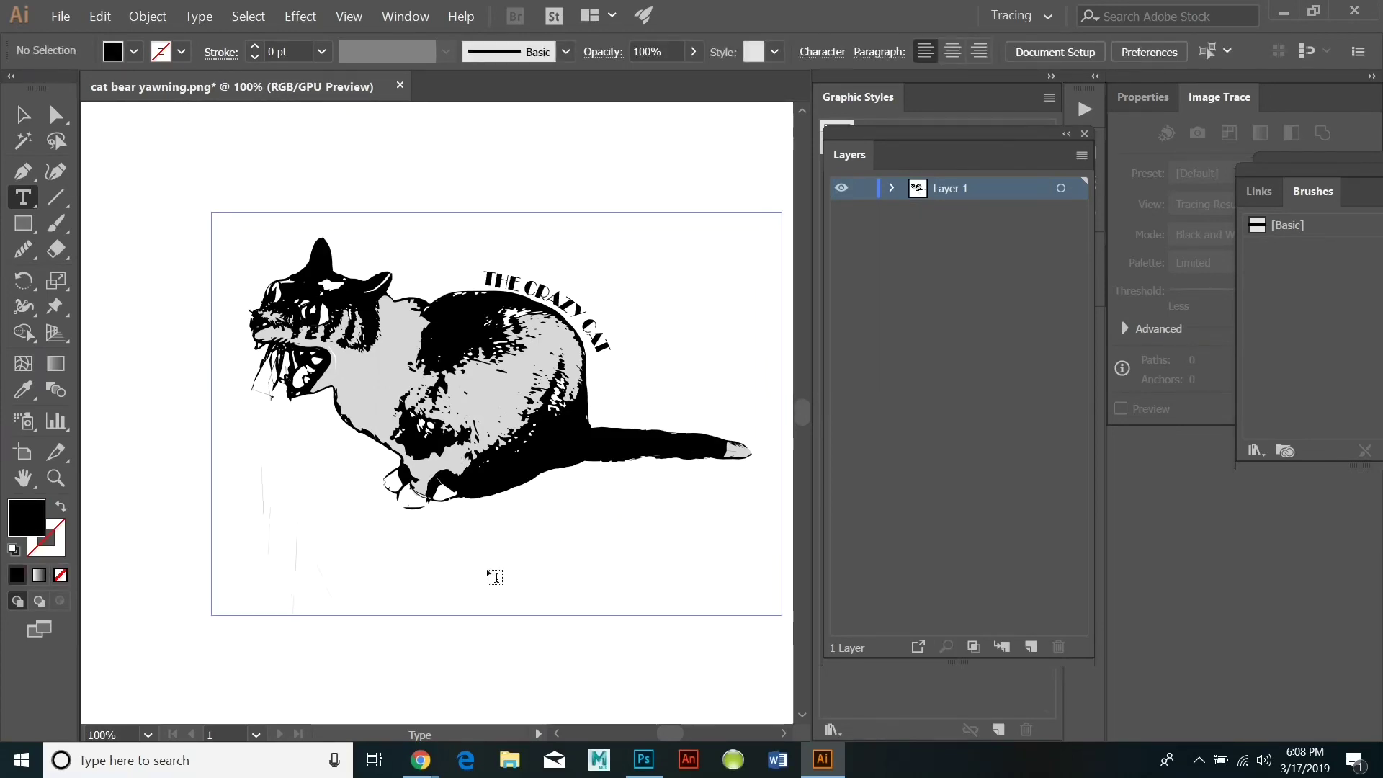
pyautogui.click(23, 114)
pyautogui.click(493, 552)
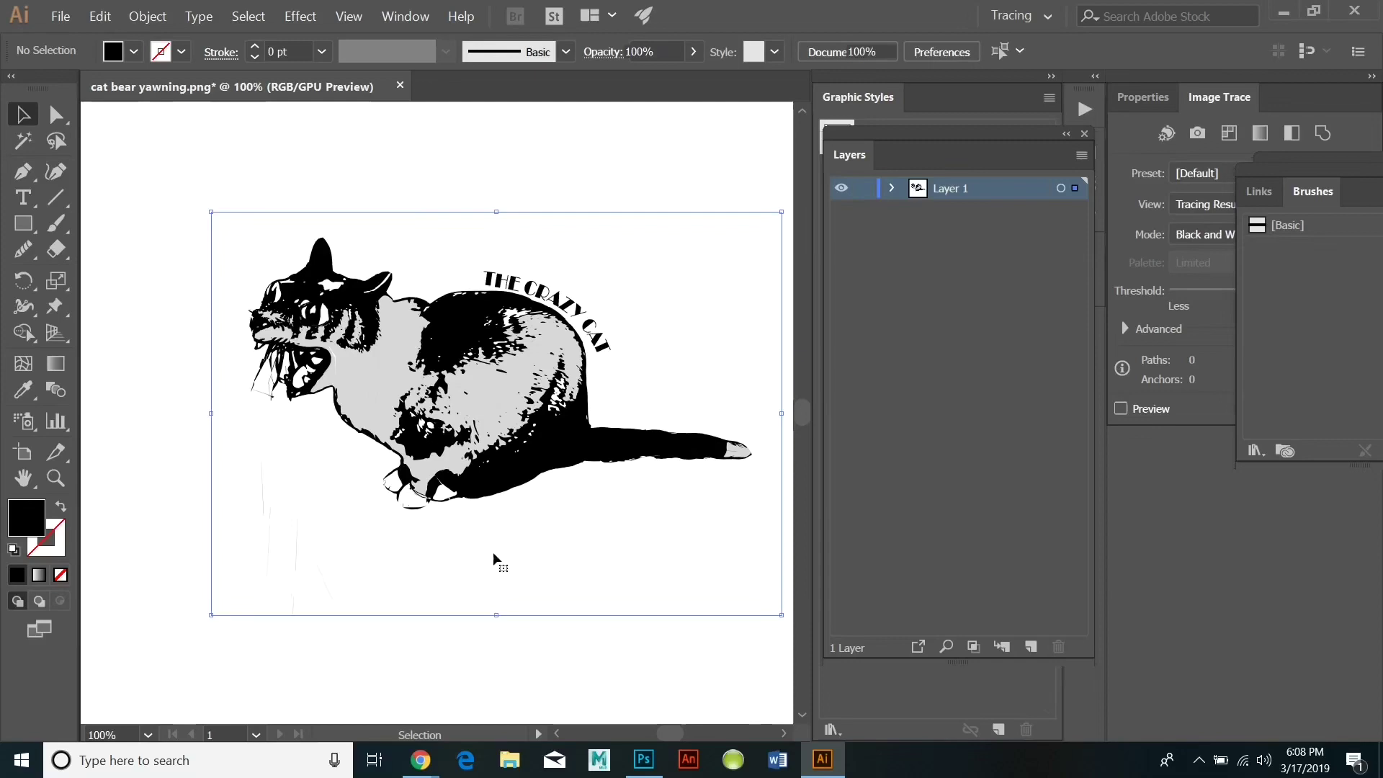
pyautogui.click(564, 637)
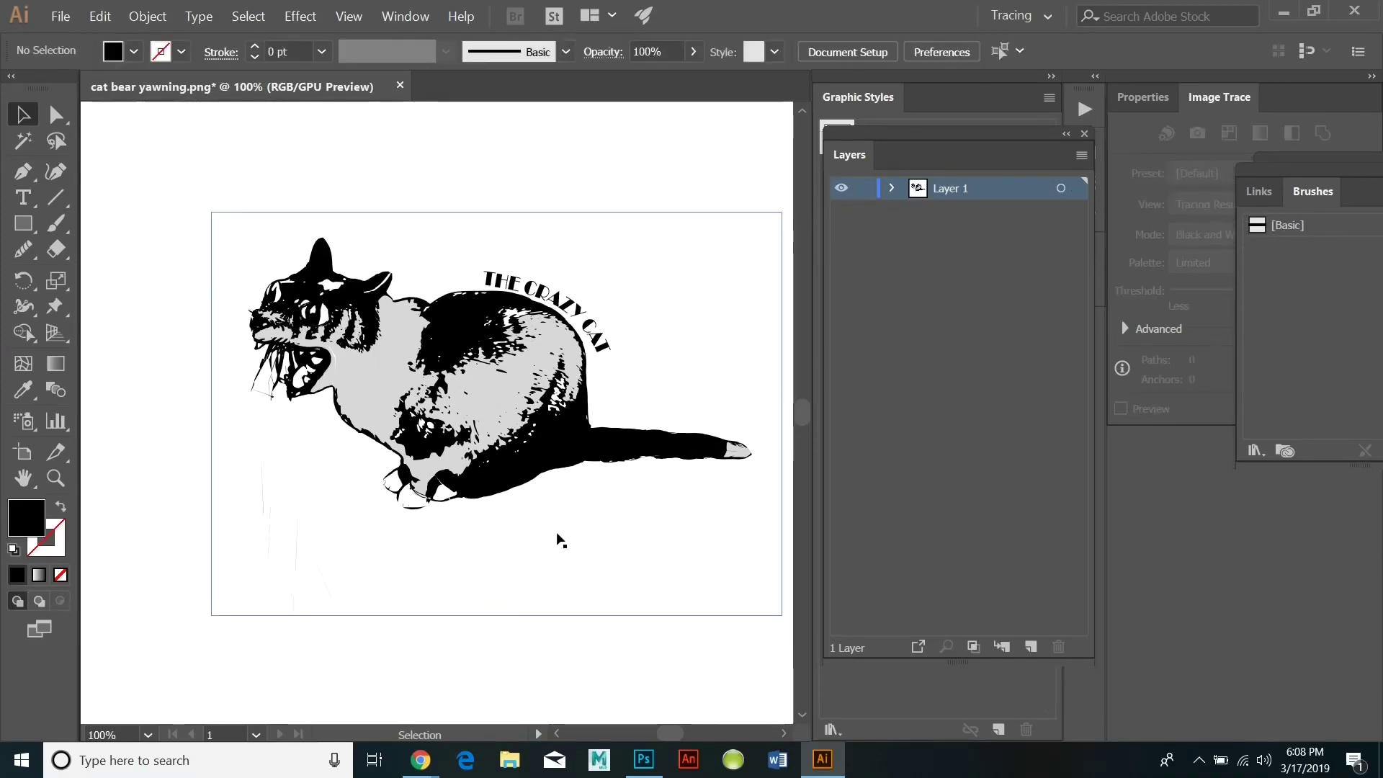
# Add type on the path below the cat's tail reading "CAFE AND NIGHTCLUB".
pyautogui.click(31, 204)
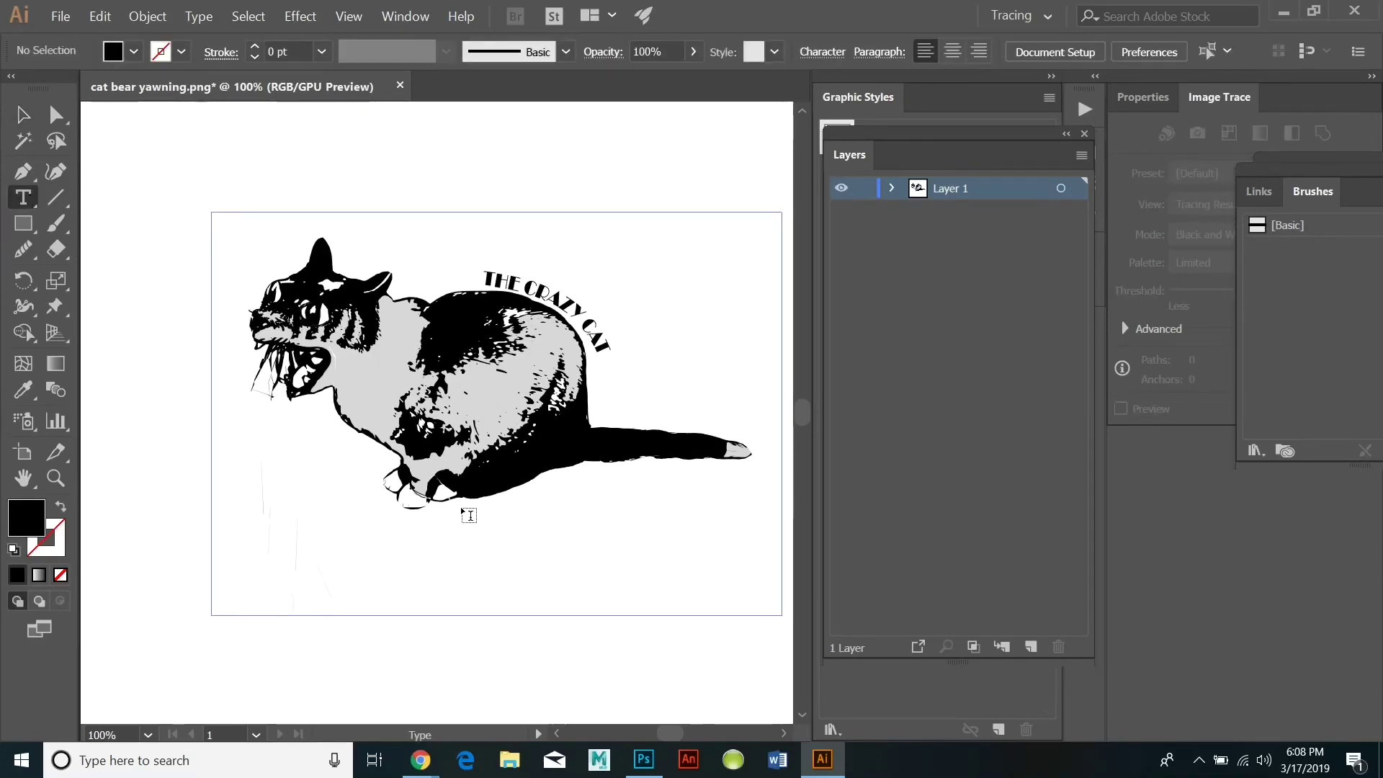
pyautogui.click(516, 560)
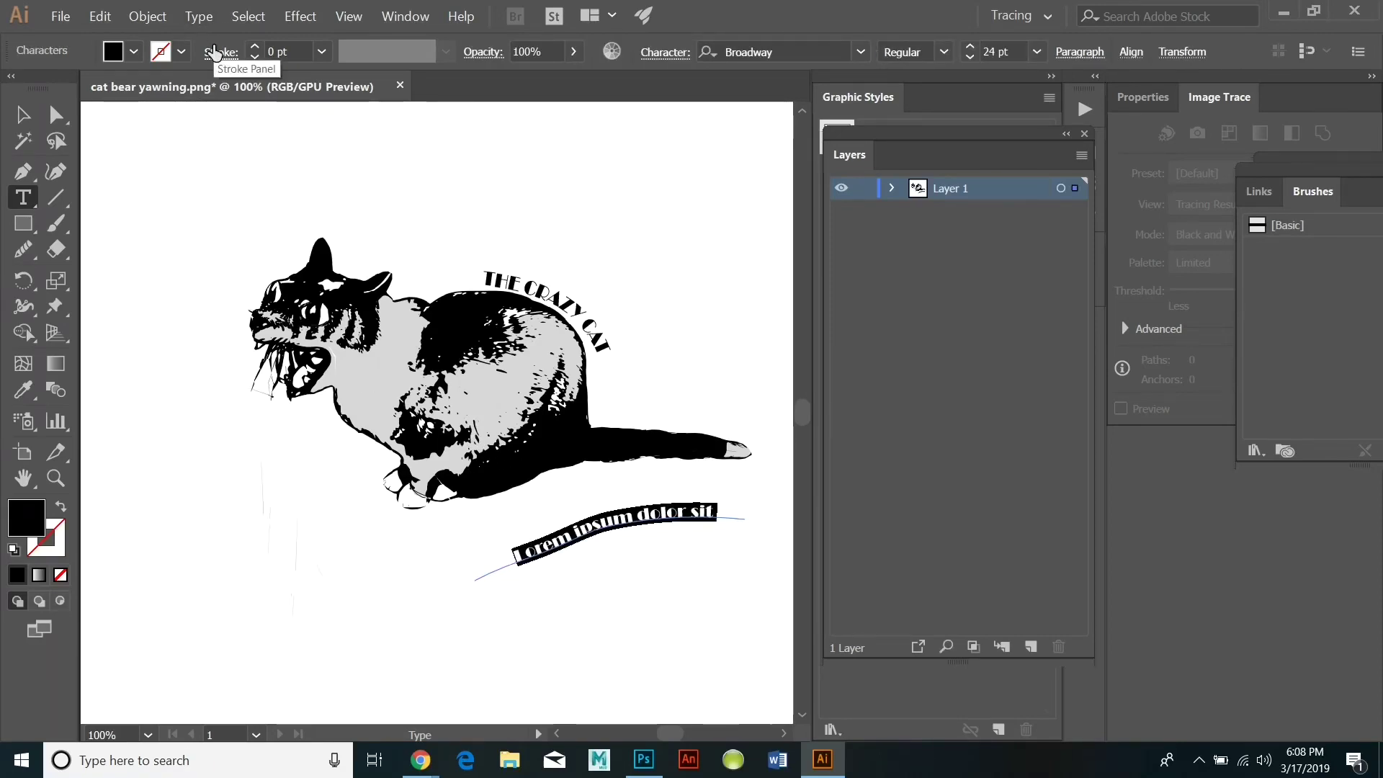
pyautogui.write('a')
pyautogui.write('AFE')
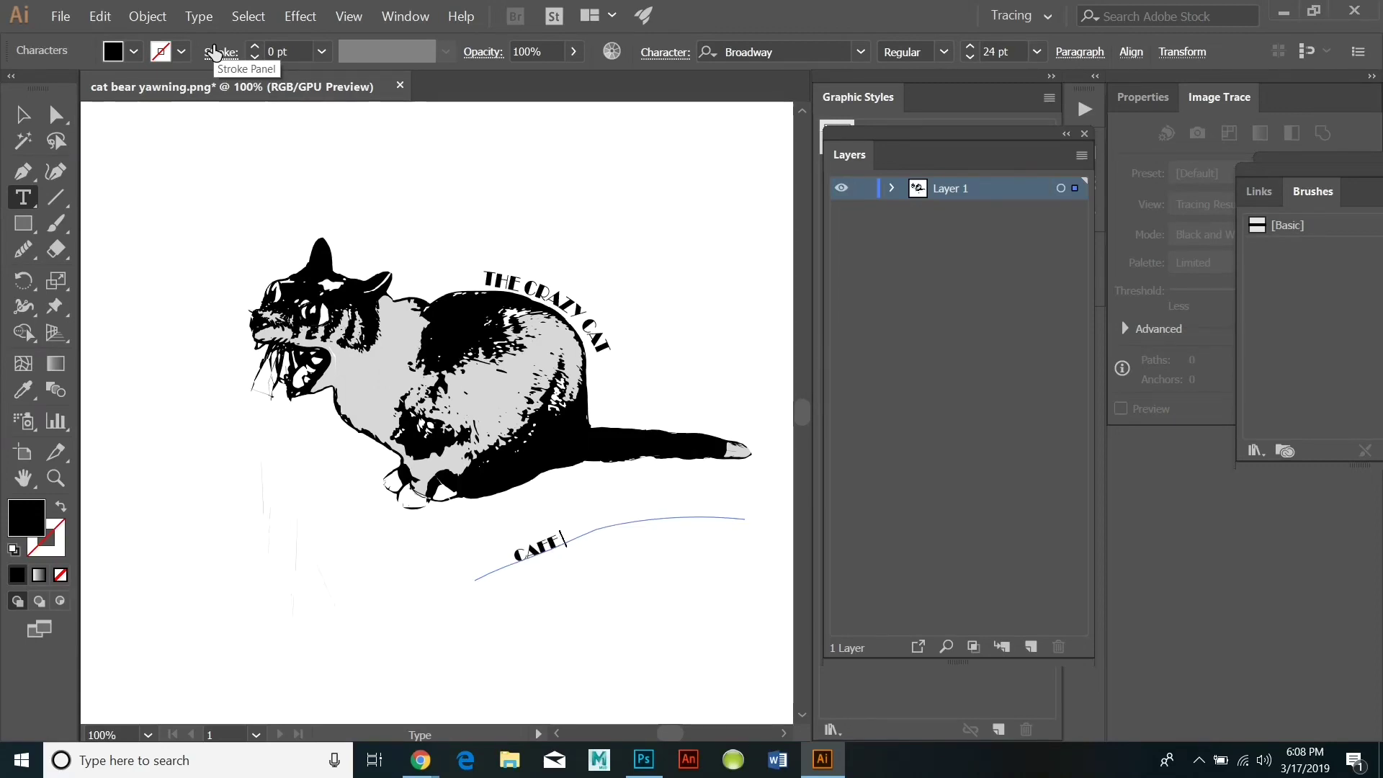
pyautogui.write(' AND NIGHTCLUB')
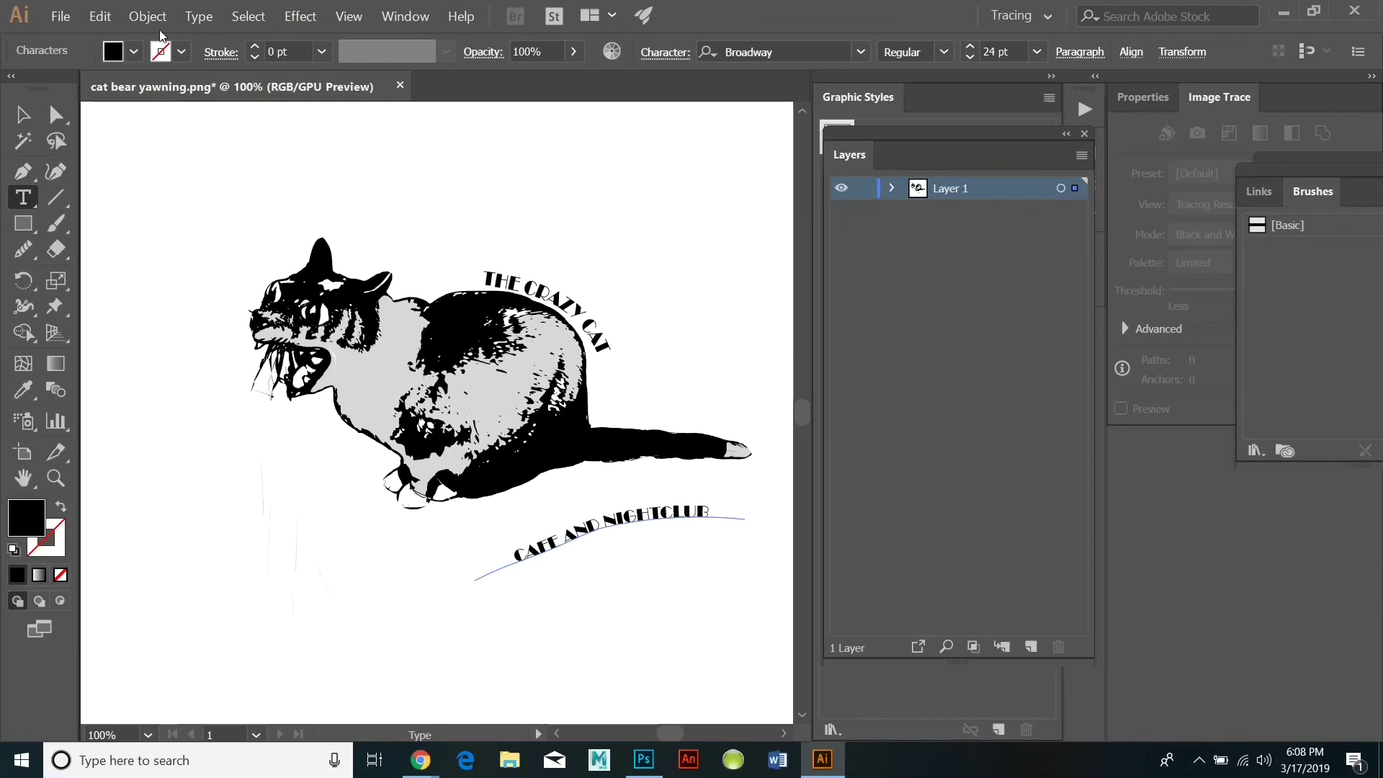
# Move the "CAFE AND NIGHTCLUB" text up beneath the cat's tail and widen it leftward to about 24.2 pt.
pyautogui.click(22, 113)
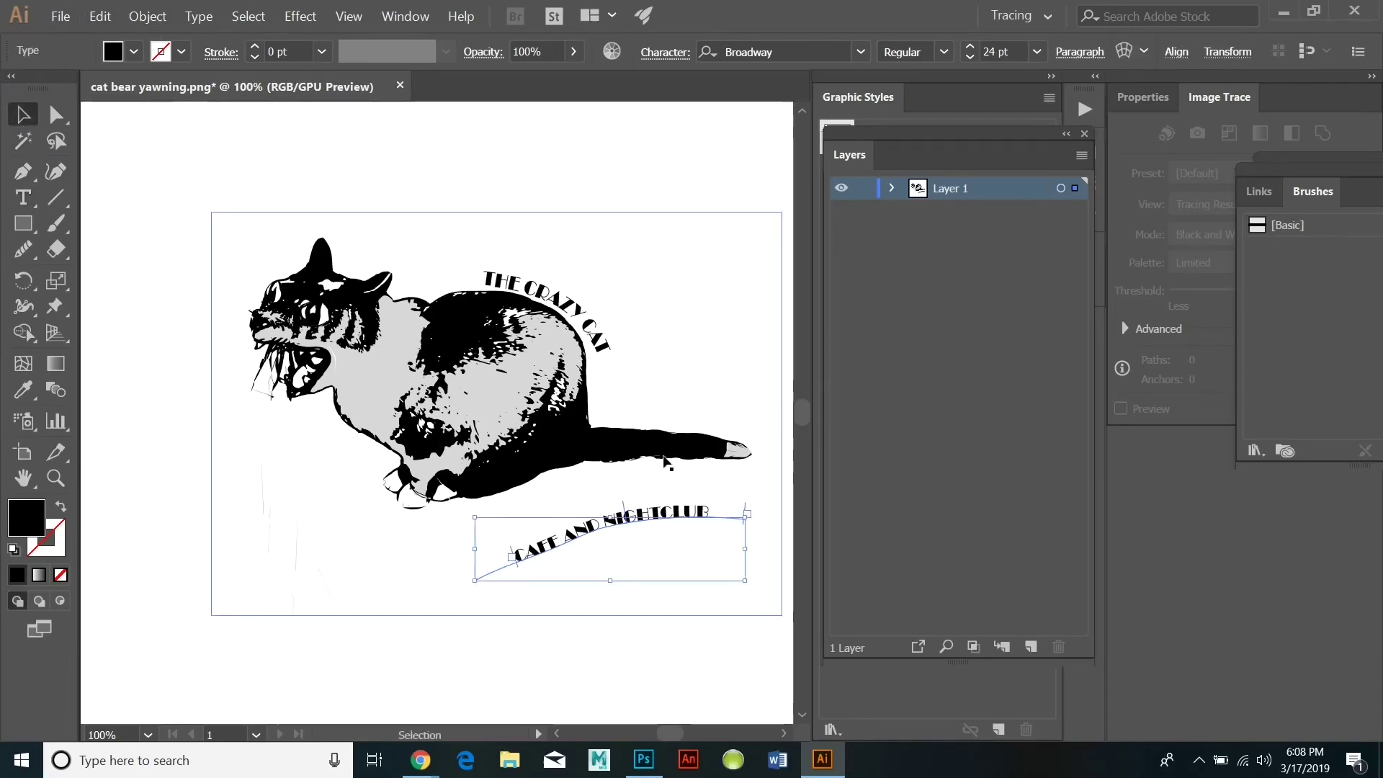
pyautogui.moveTo(640, 542); pyautogui.dragTo(635, 530)
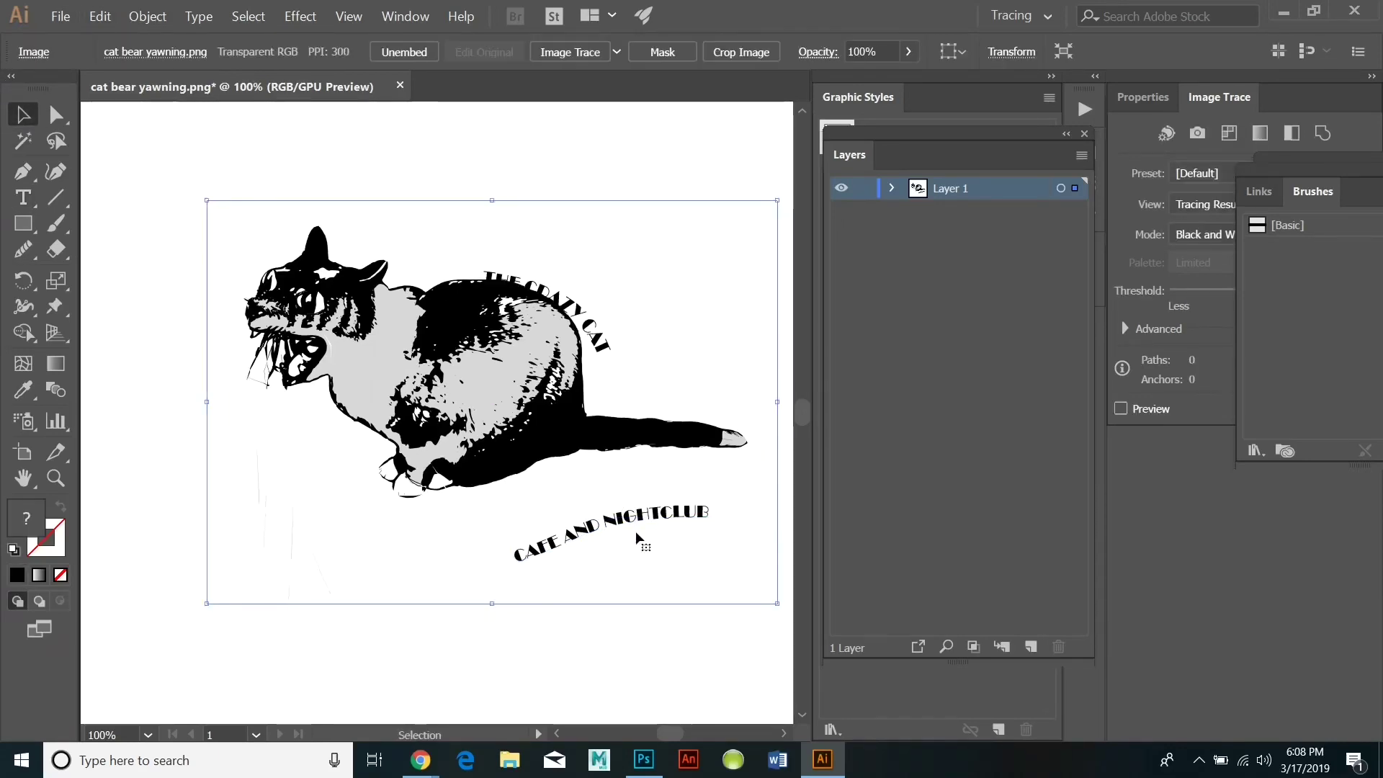
pyautogui.hotkey('ctrl', 'z')
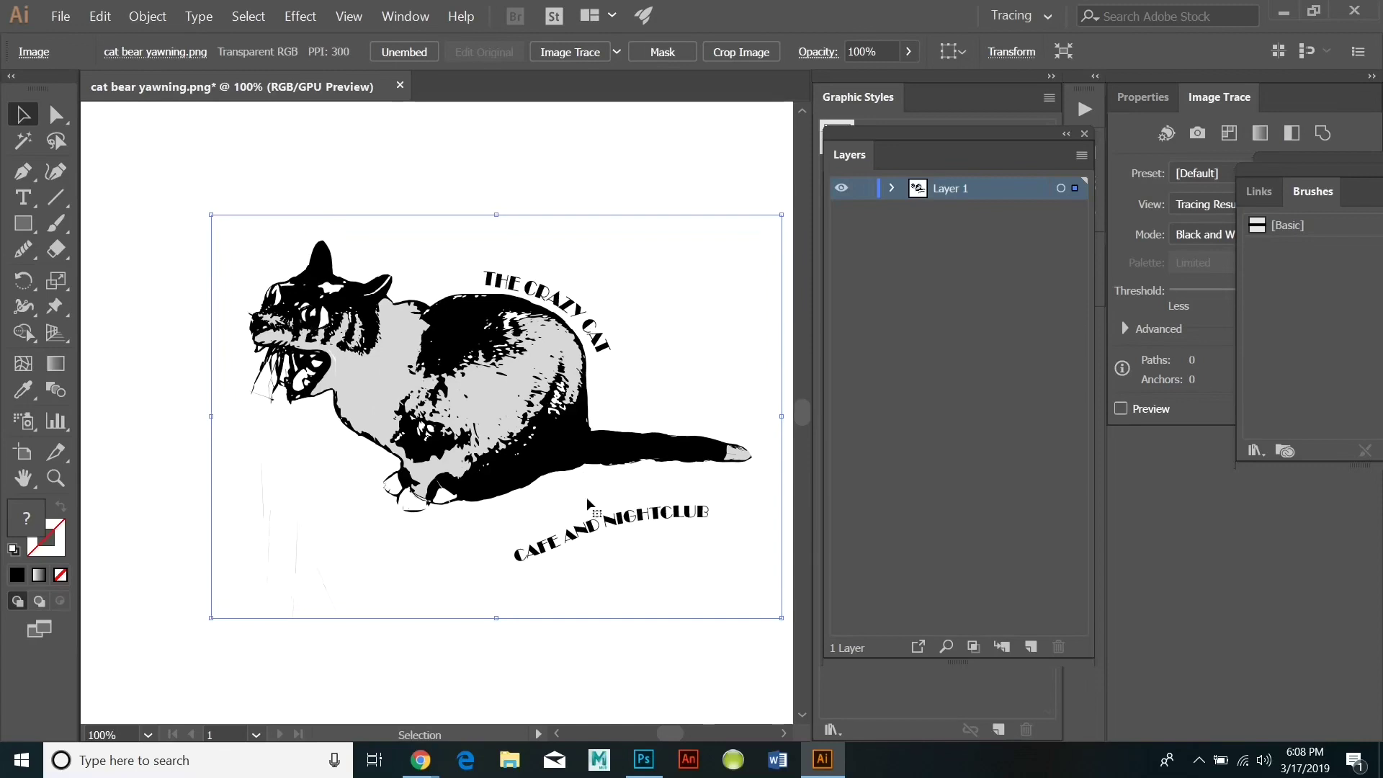
pyautogui.click(618, 524)
pyautogui.moveTo(618, 526); pyautogui.dragTo(616, 494)
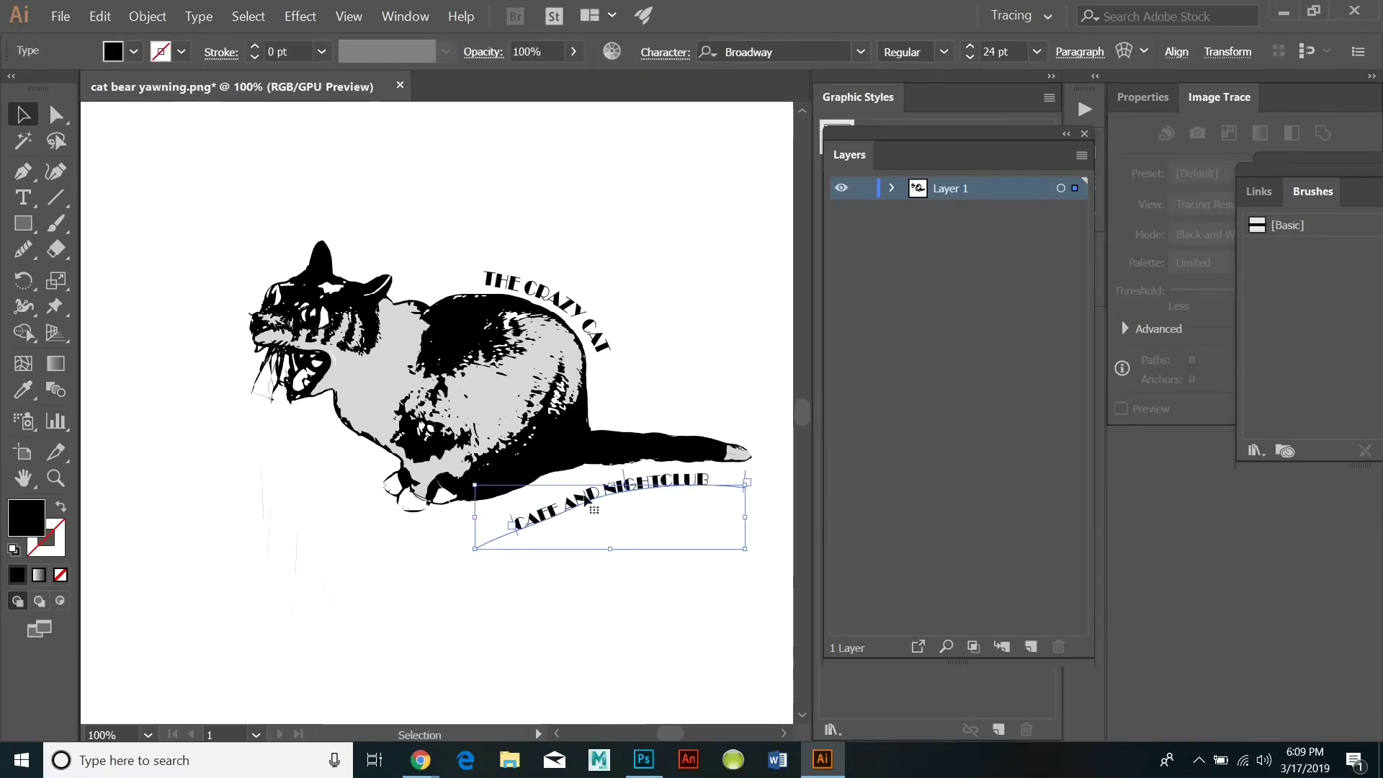
pyautogui.moveTo(475, 485); pyautogui.dragTo(436, 484)
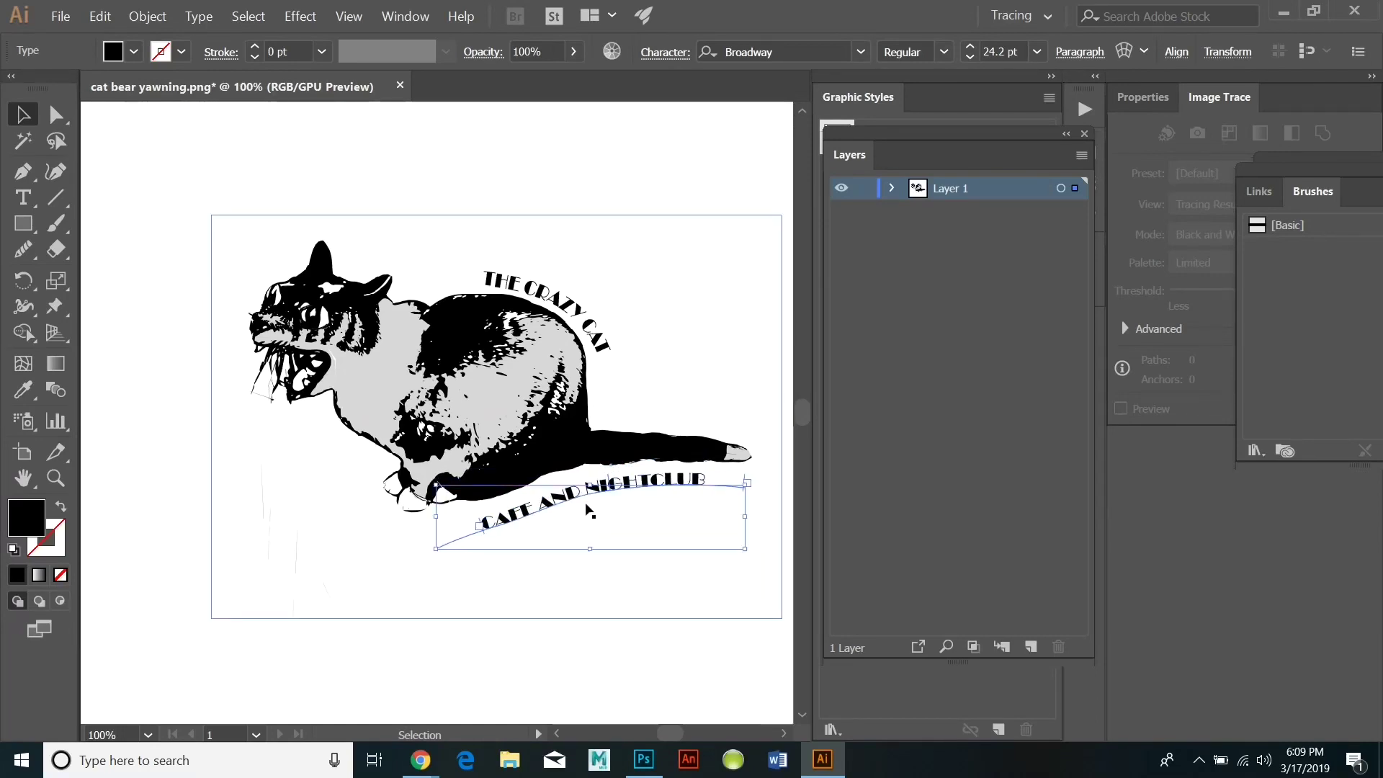
# Nudge the cat image slightly to the right, then shift the "CAFE AND NIGHTCLUB" text right and rotate it slightly clockwise.
pyautogui.moveTo(593, 501); pyautogui.dragTo(600, 493)
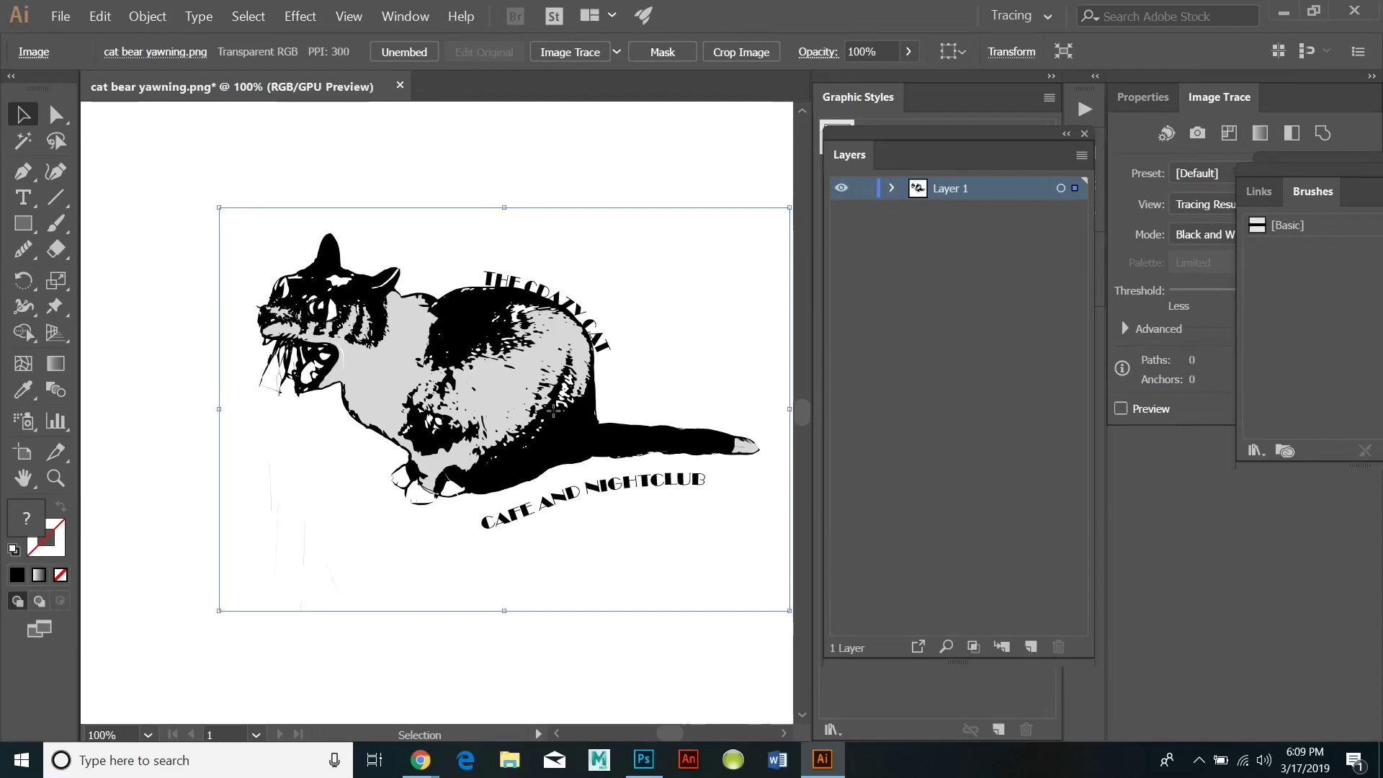
pyautogui.moveTo(545, 405); pyautogui.dragTo(545, 418)
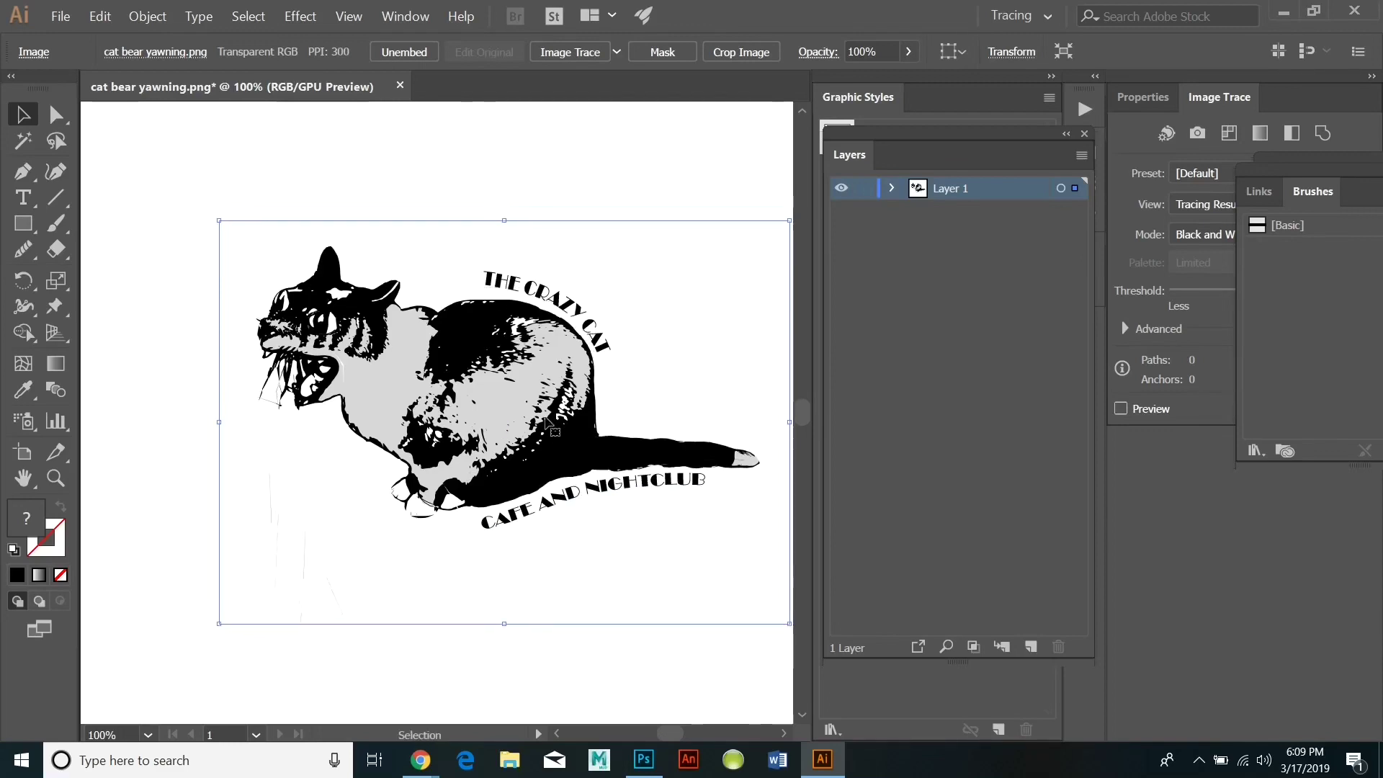
pyautogui.click(607, 493)
pyautogui.moveTo(607, 493); pyautogui.dragTo(620, 493)
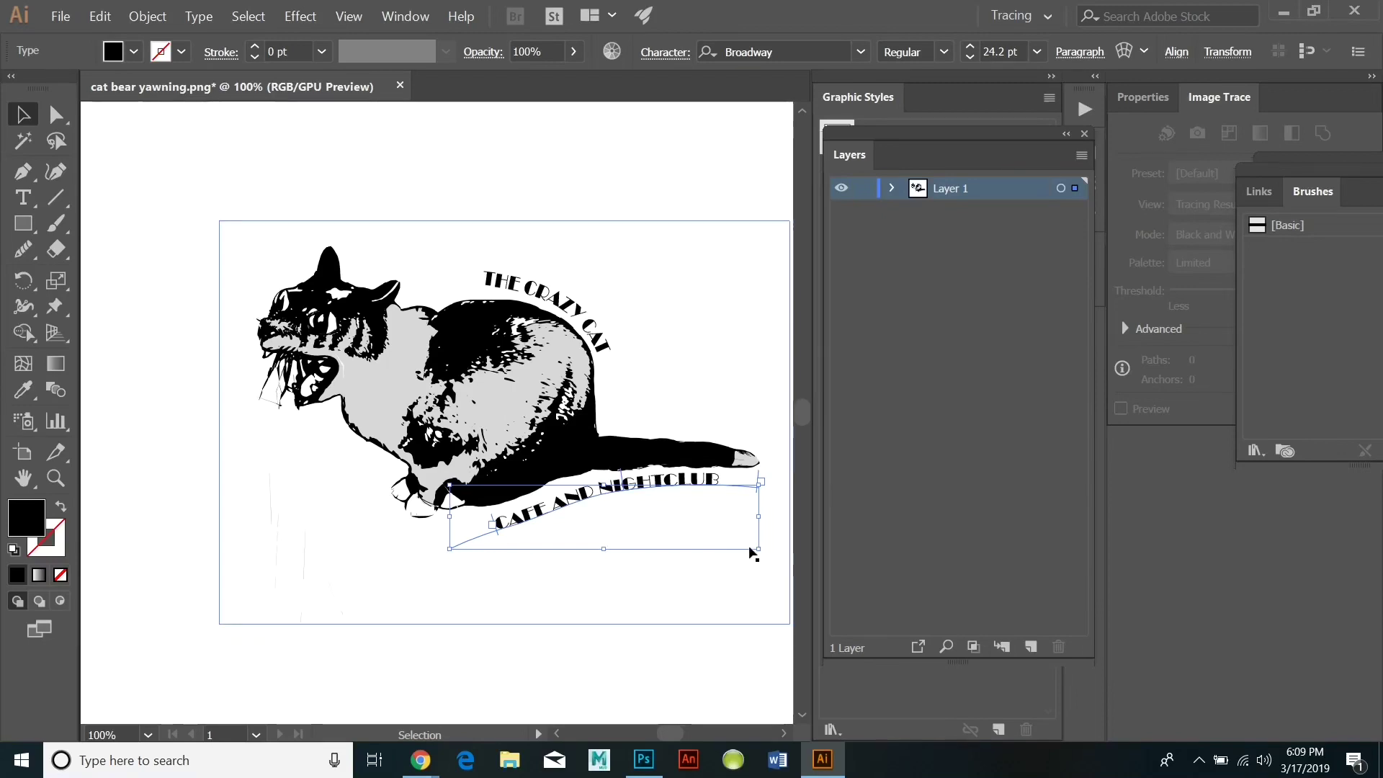
pyautogui.moveTo(763, 557); pyautogui.dragTo(757, 565)
pyautogui.click(561, 175)
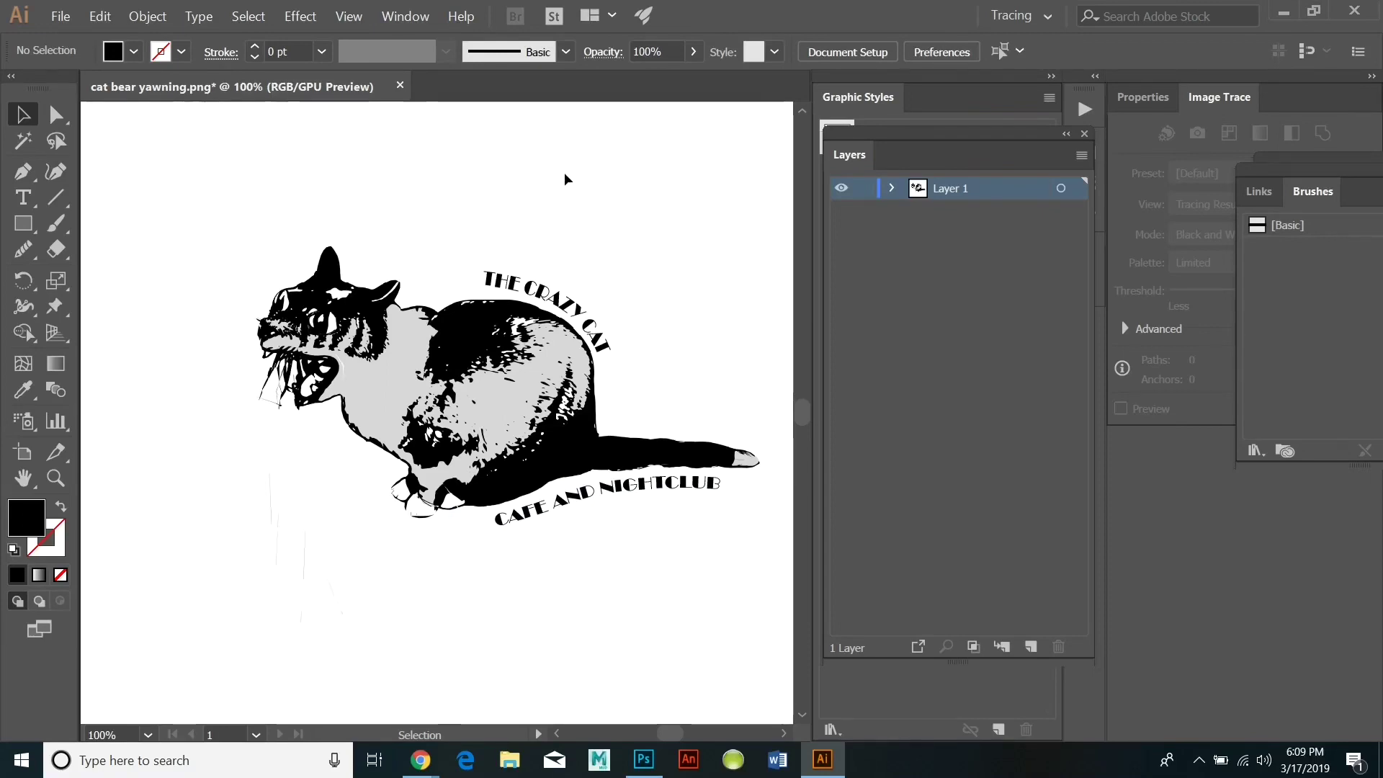
# Widen the "CAFE AND NIGHTCLUB" text slightly and rotate "THE CRAZY CAT" clockwise along the cat's back.
pyautogui.click(643, 537)
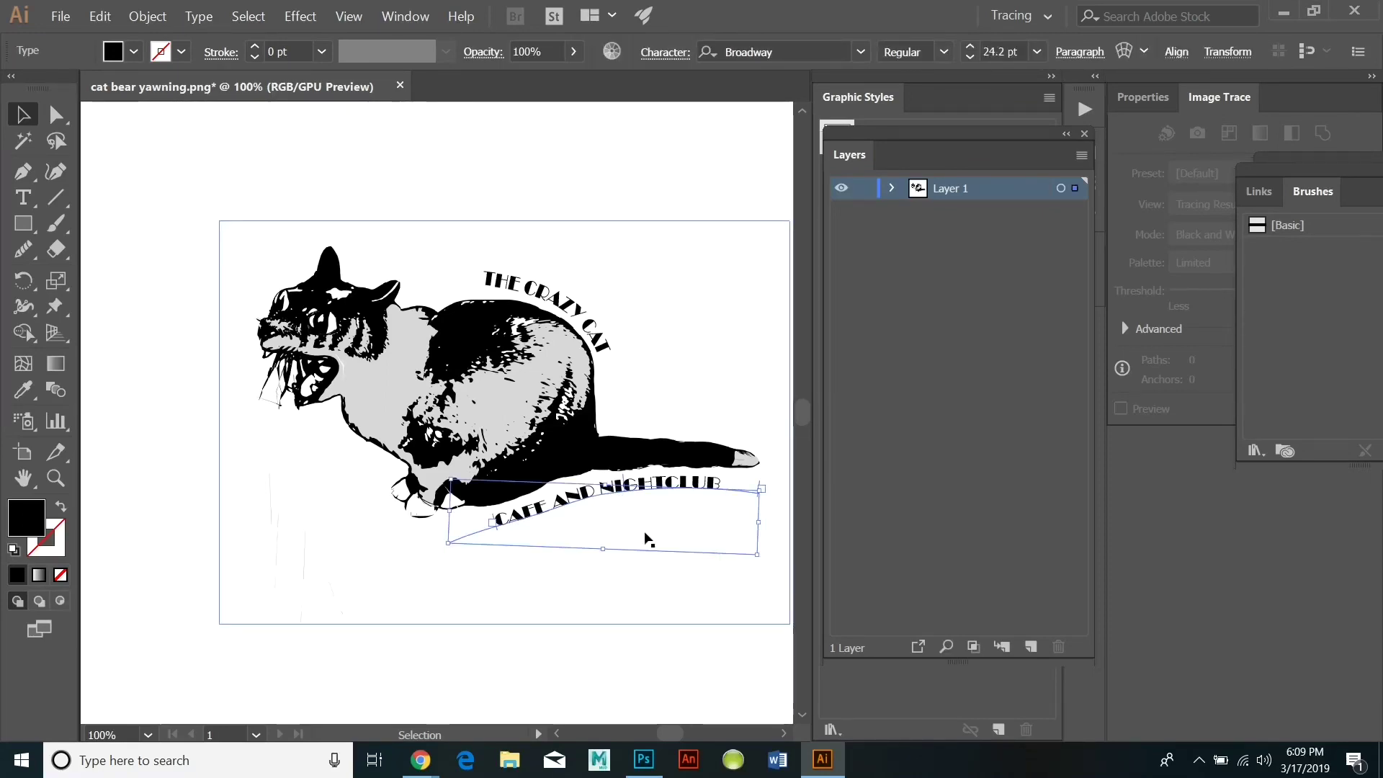
pyautogui.moveTo(761, 490); pyautogui.dragTo(770, 484)
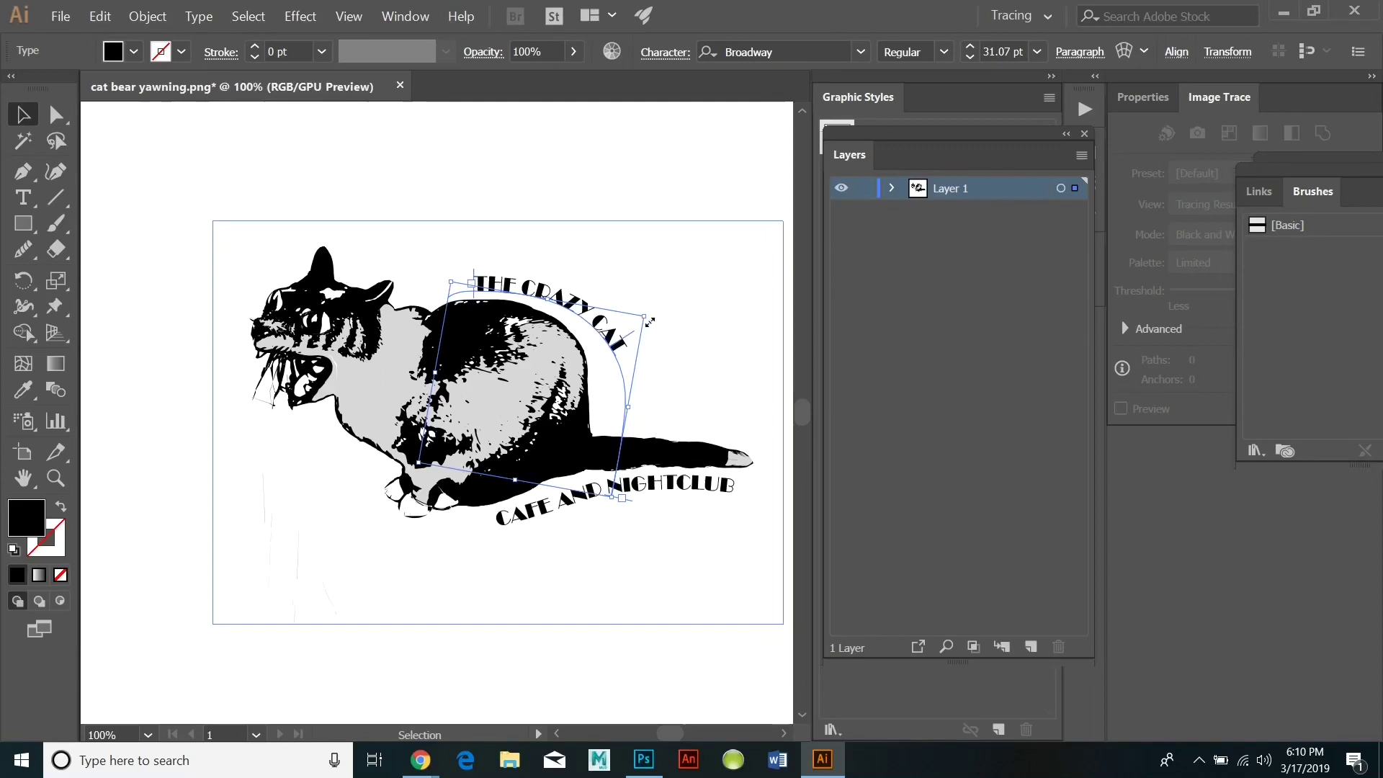
pyautogui.moveTo(649, 318); pyautogui.dragTo(637, 353)
pyautogui.moveTo(625, 353)
pyautogui.mouseDown()
pyautogui.moveTo(613, 353)
pyautogui.moveTo(639, 345)
pyautogui.mouseUp()
pyautogui.click(580, 211)
# Scale the cat image down slightly from its left side so it fits between the two curved texts.
pyautogui.click(255, 229)
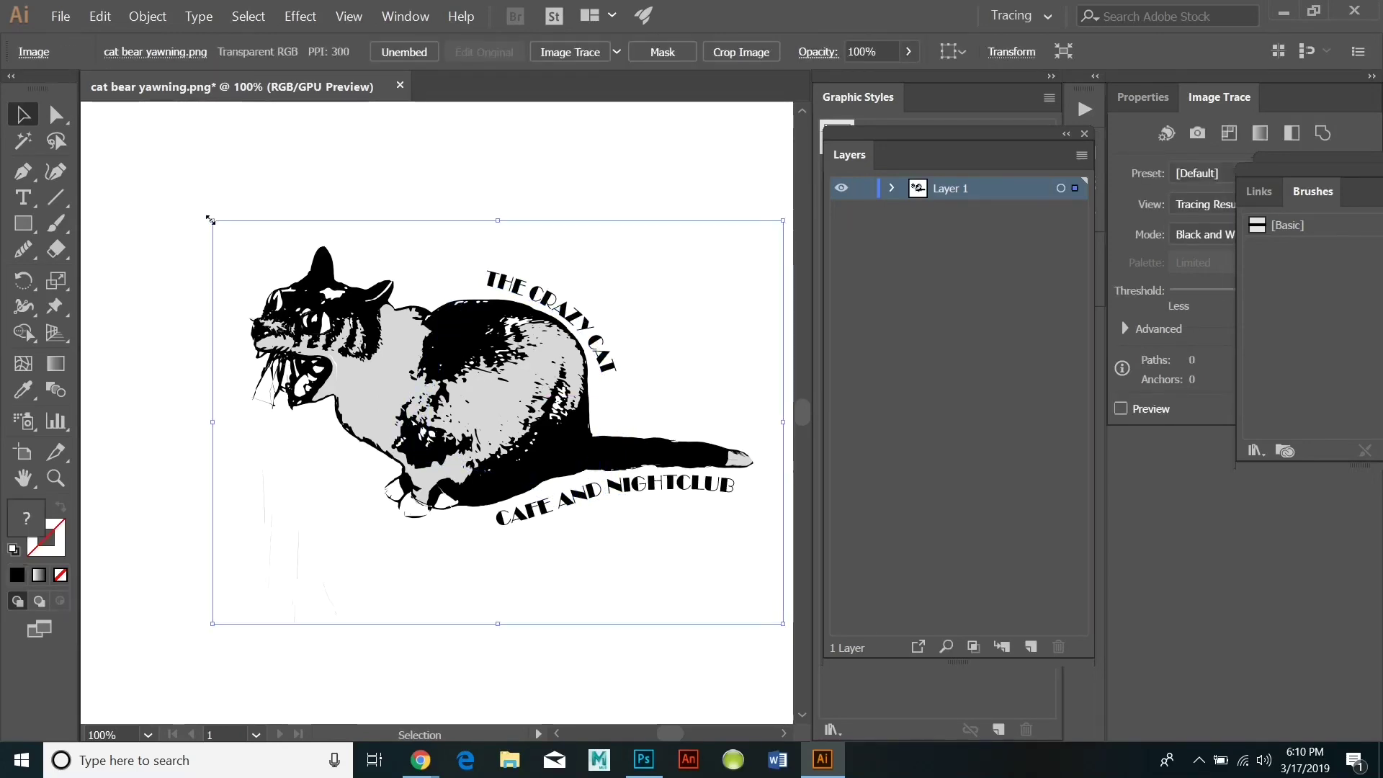
pyautogui.moveTo(212, 219); pyautogui.dragTo(231, 231)
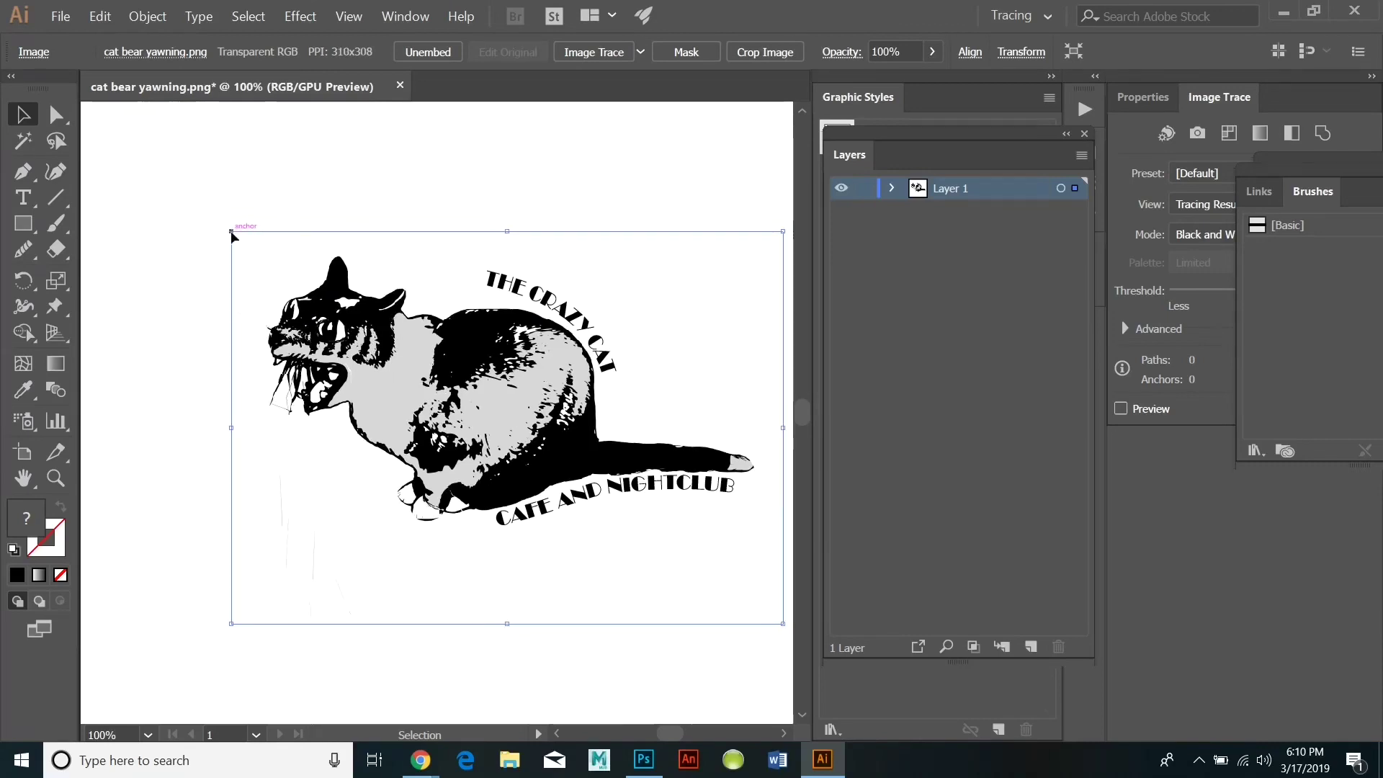
pyautogui.moveTo(232, 624); pyautogui.dragTo(238, 613)
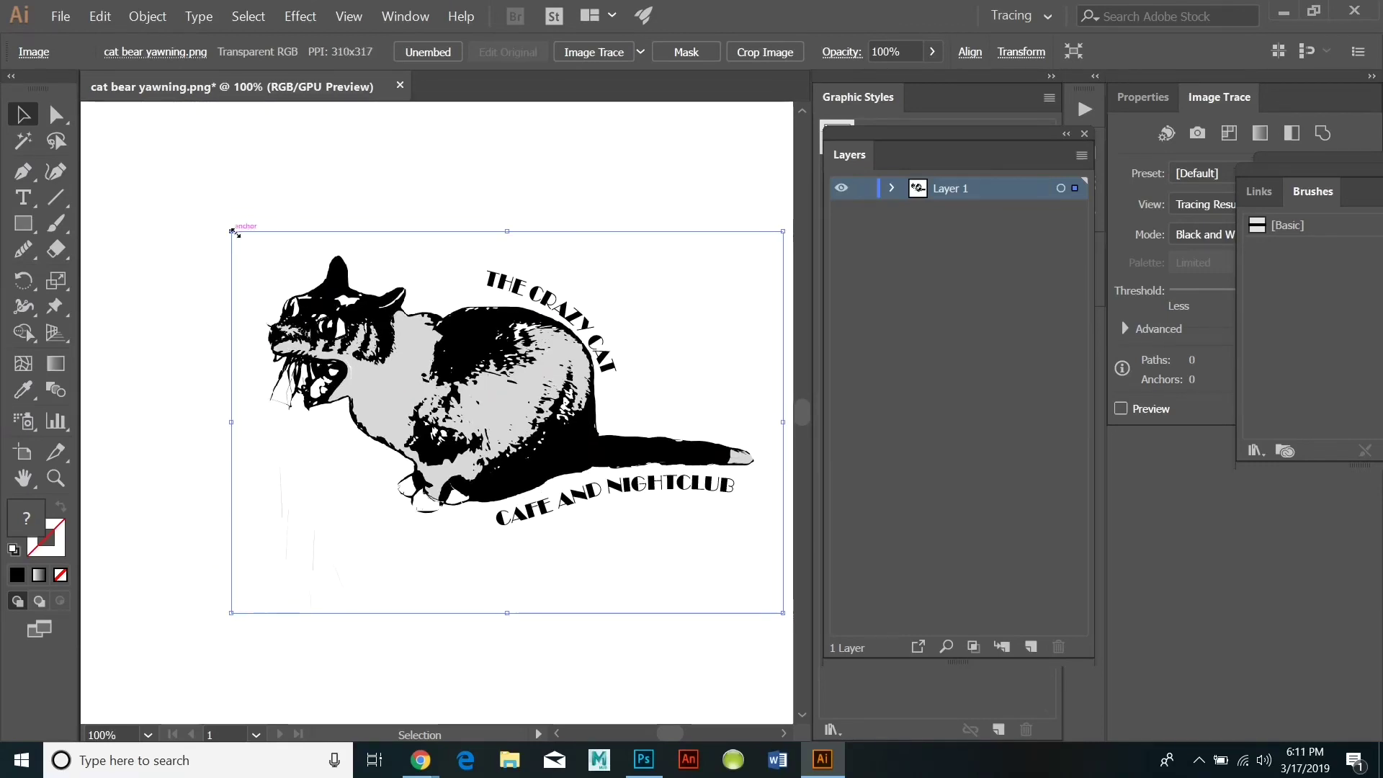
pyautogui.moveTo(236, 229); pyautogui.dragTo(240, 237)
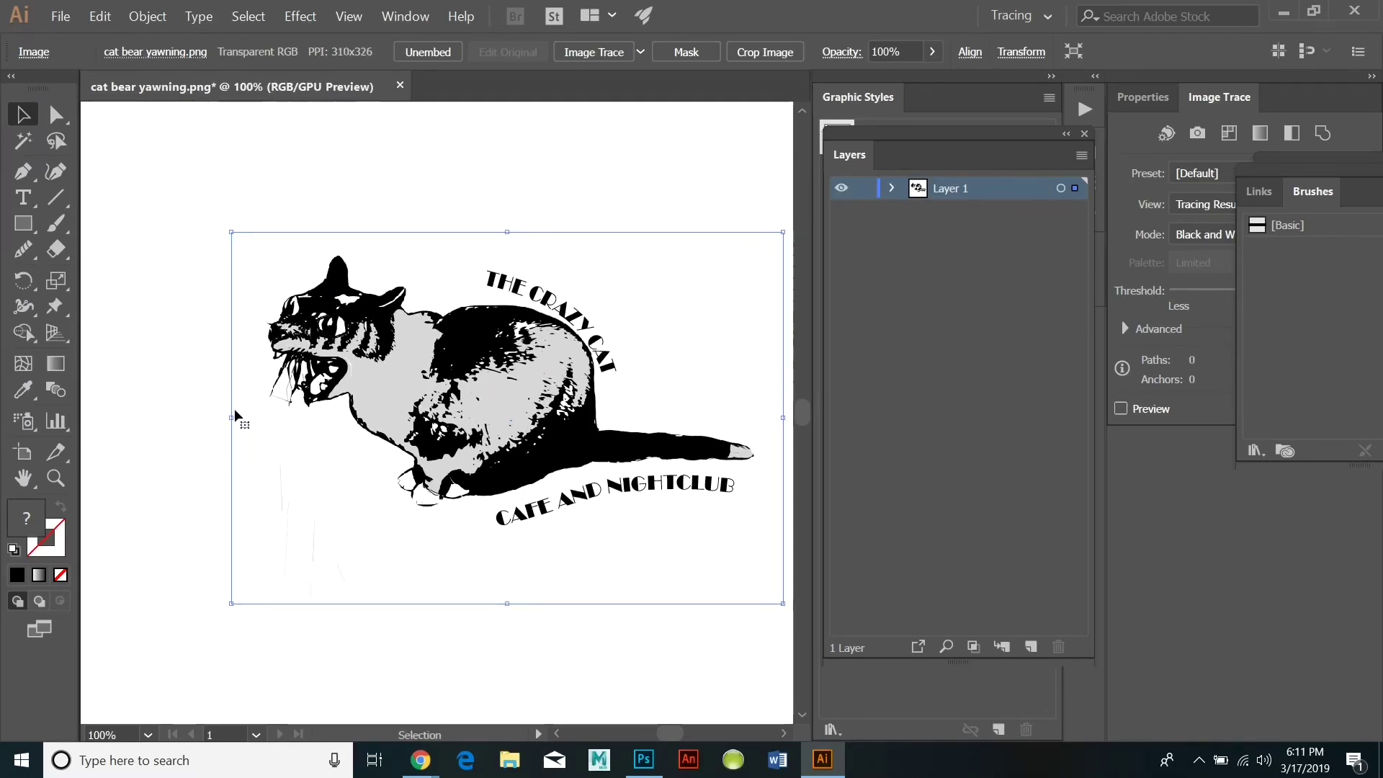
pyautogui.moveTo(231, 419); pyautogui.dragTo(219, 419)
# Enlarge the "THE CRAZY CAT" text to about 31 pt along the cat's back.
pyautogui.click(596, 351)
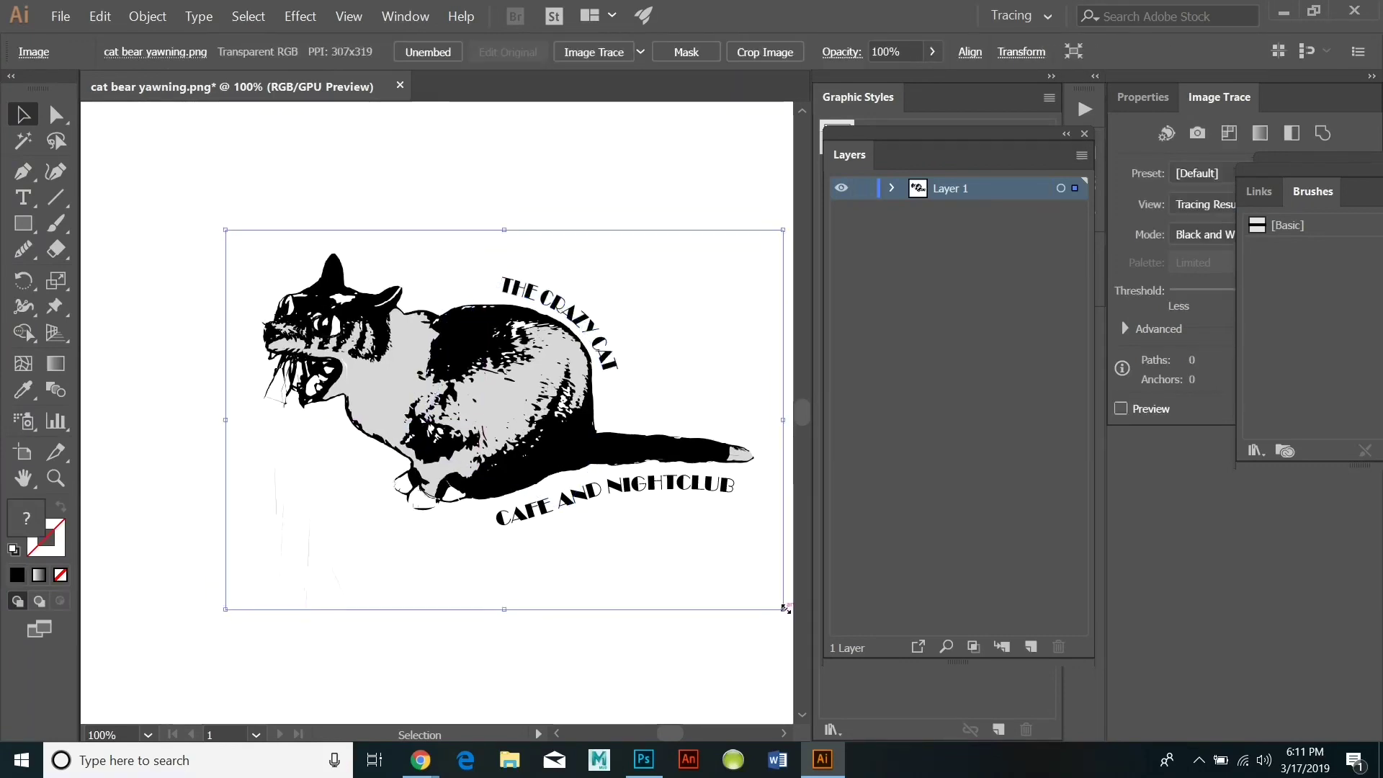
pyautogui.click(605, 356)
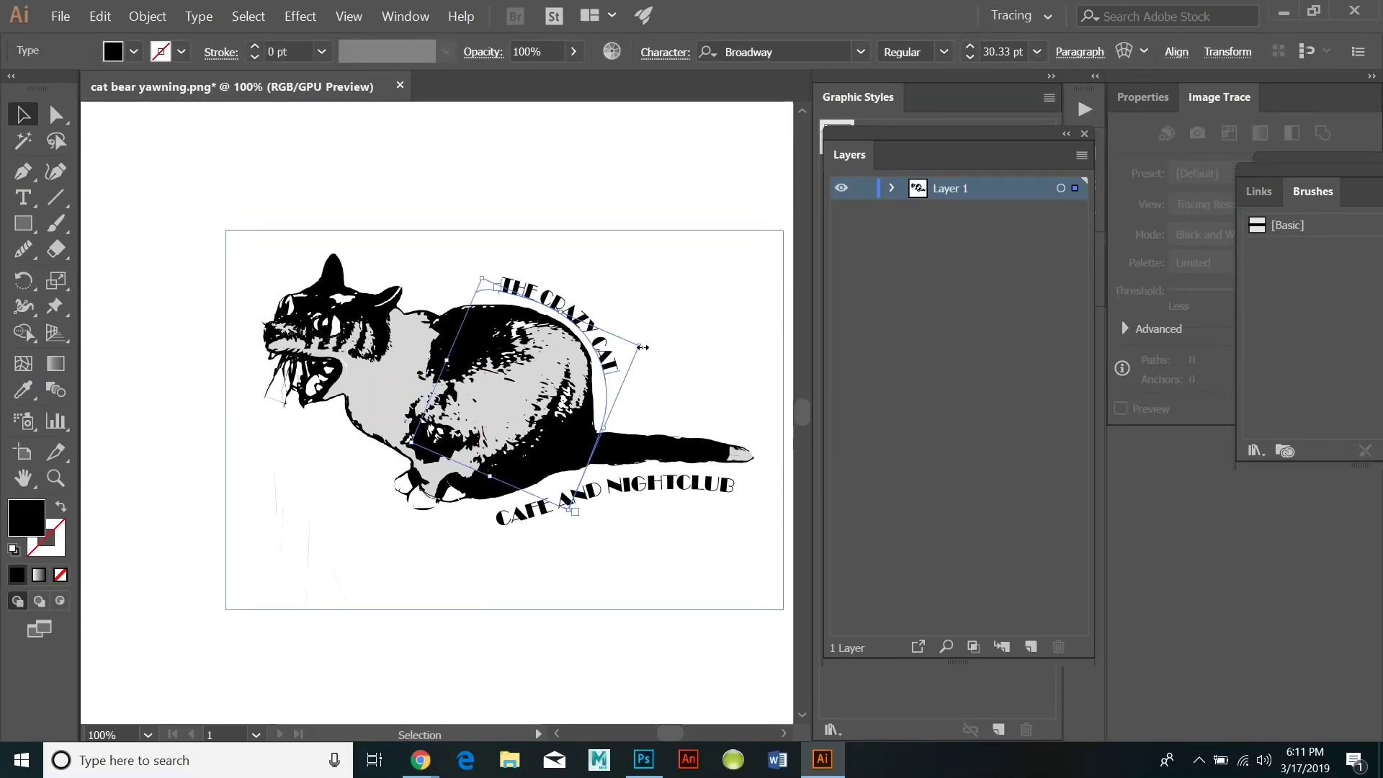
pyautogui.moveTo(641, 347); pyautogui.dragTo(645, 348)
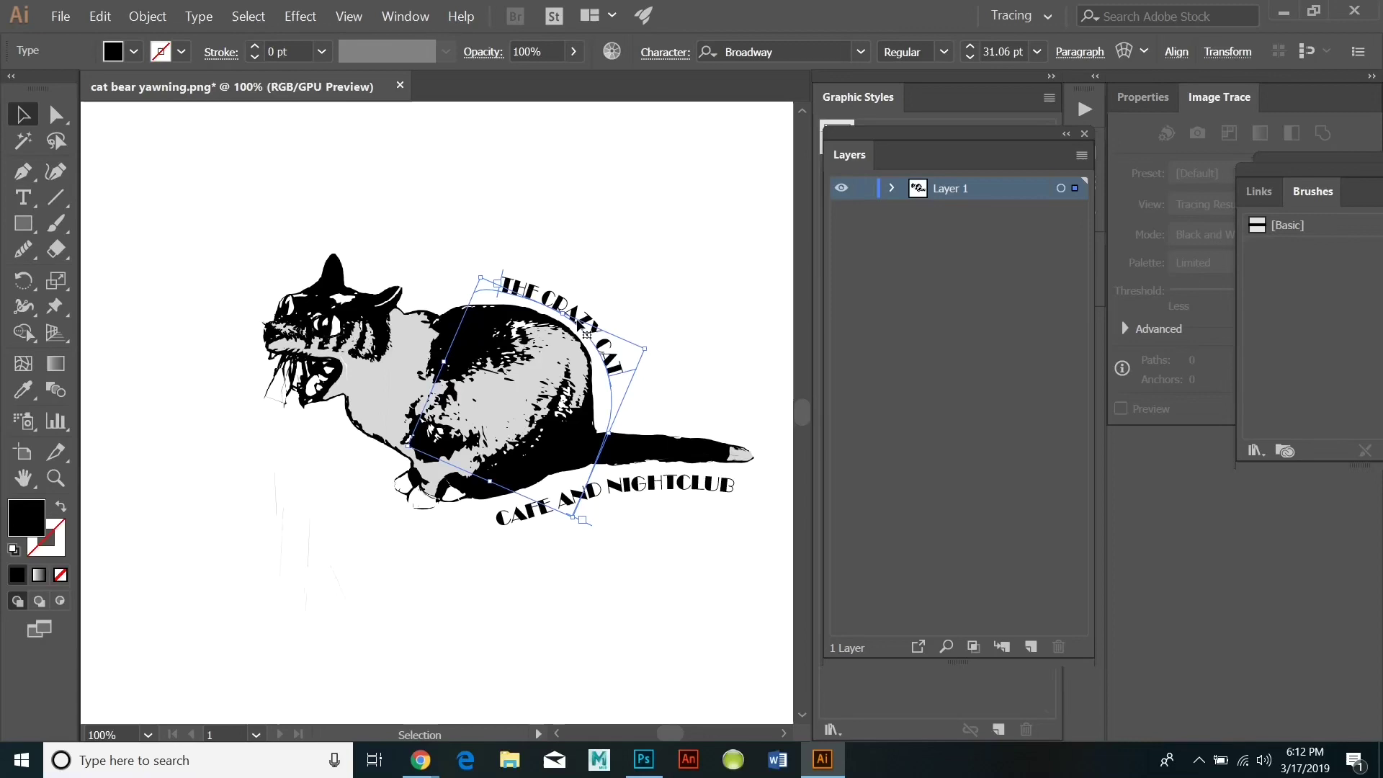
# Adjust the "CAFE AND NIGHTCLUB" text to about 25 pt, tilted slightly clockwise under the tail.
pyautogui.click(726, 487)
pyautogui.moveTo(771, 575); pyautogui.dragTo(765, 562)
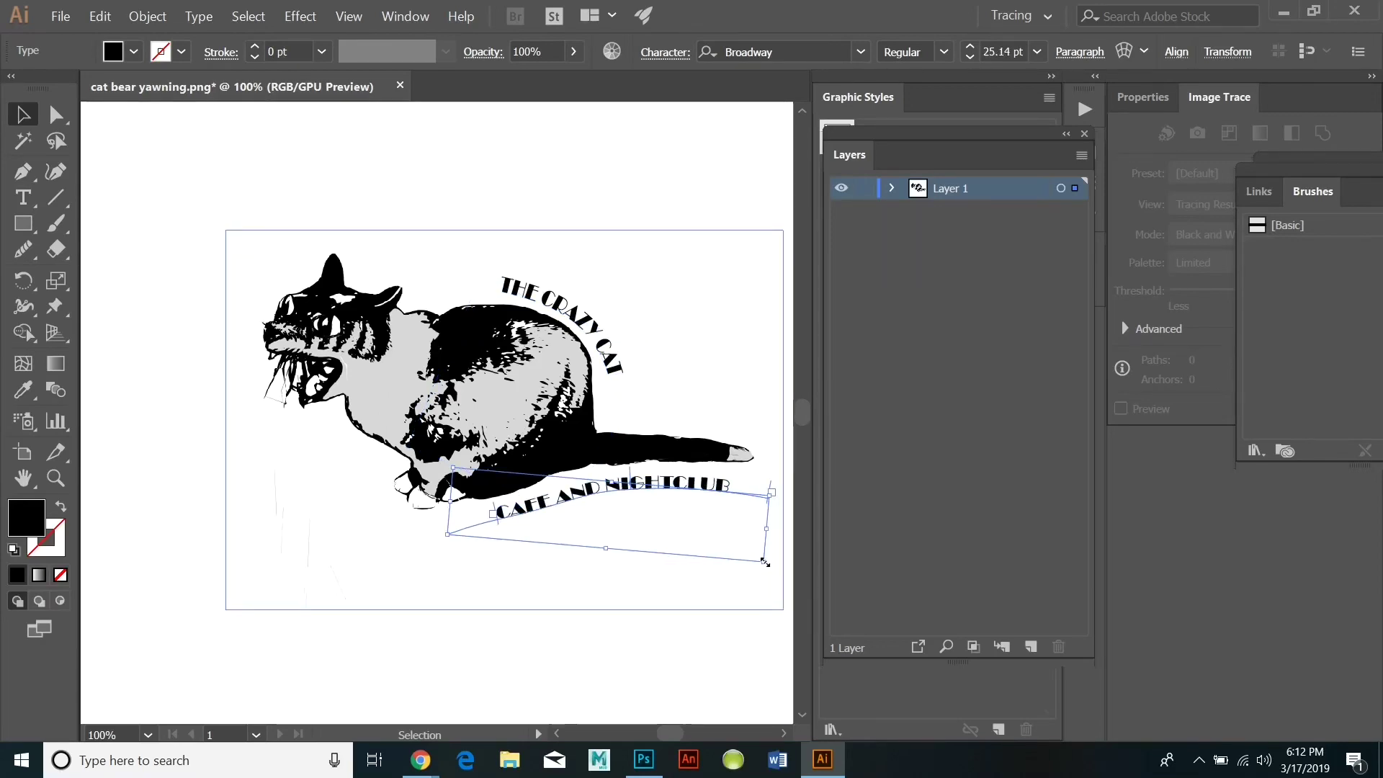
pyautogui.click(474, 147)
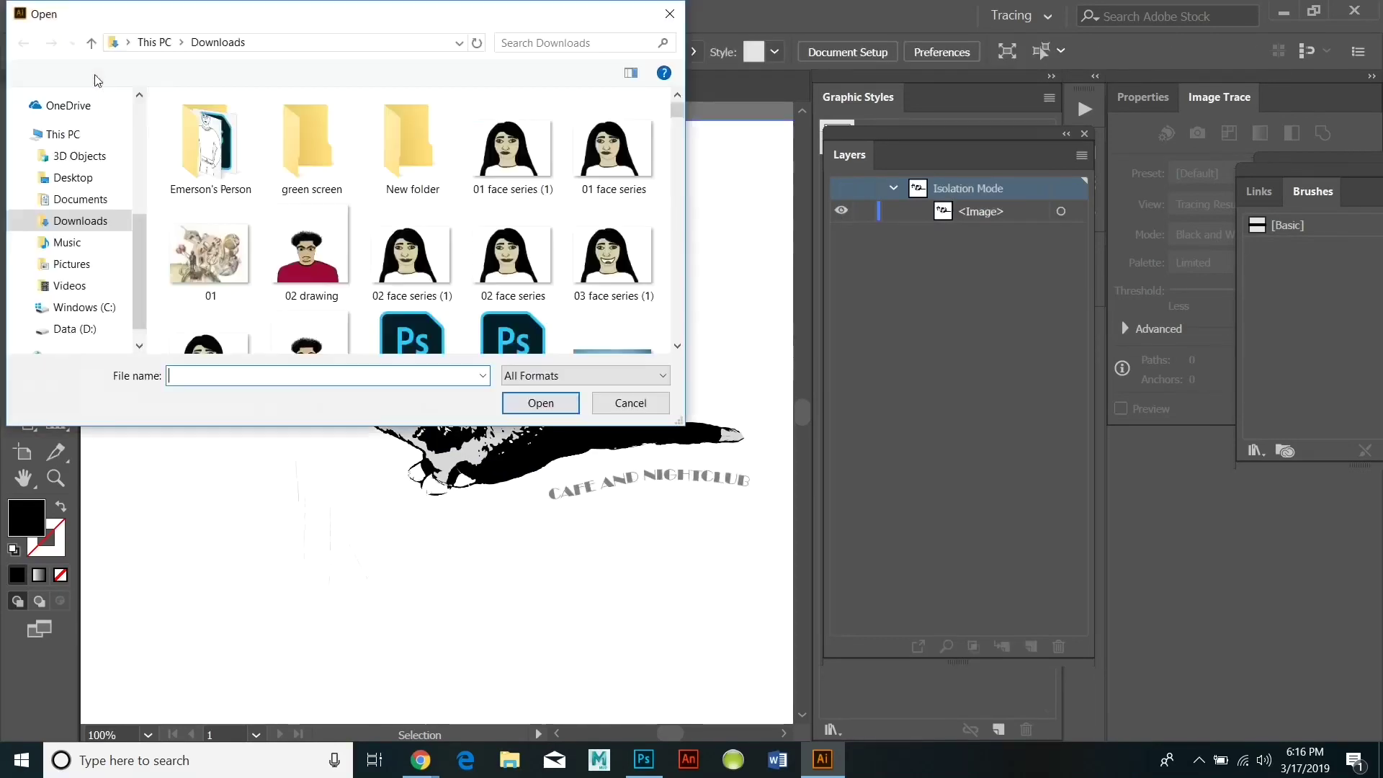
# Filter the Downloads folder to files modified today and open the Illustrator file "the crazy cat nightclub".
pyautogui.click(536, 43)
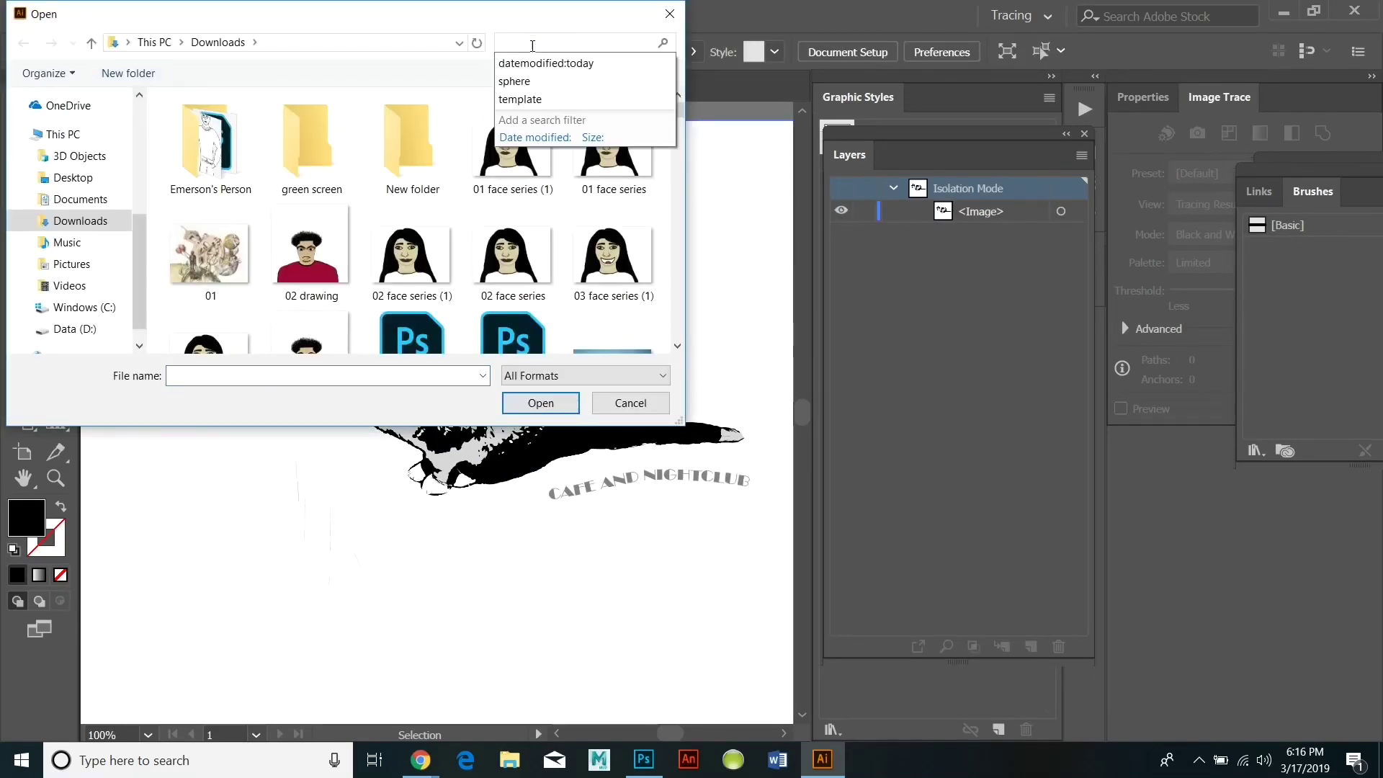
pyautogui.click(537, 64)
pyautogui.click(210, 140)
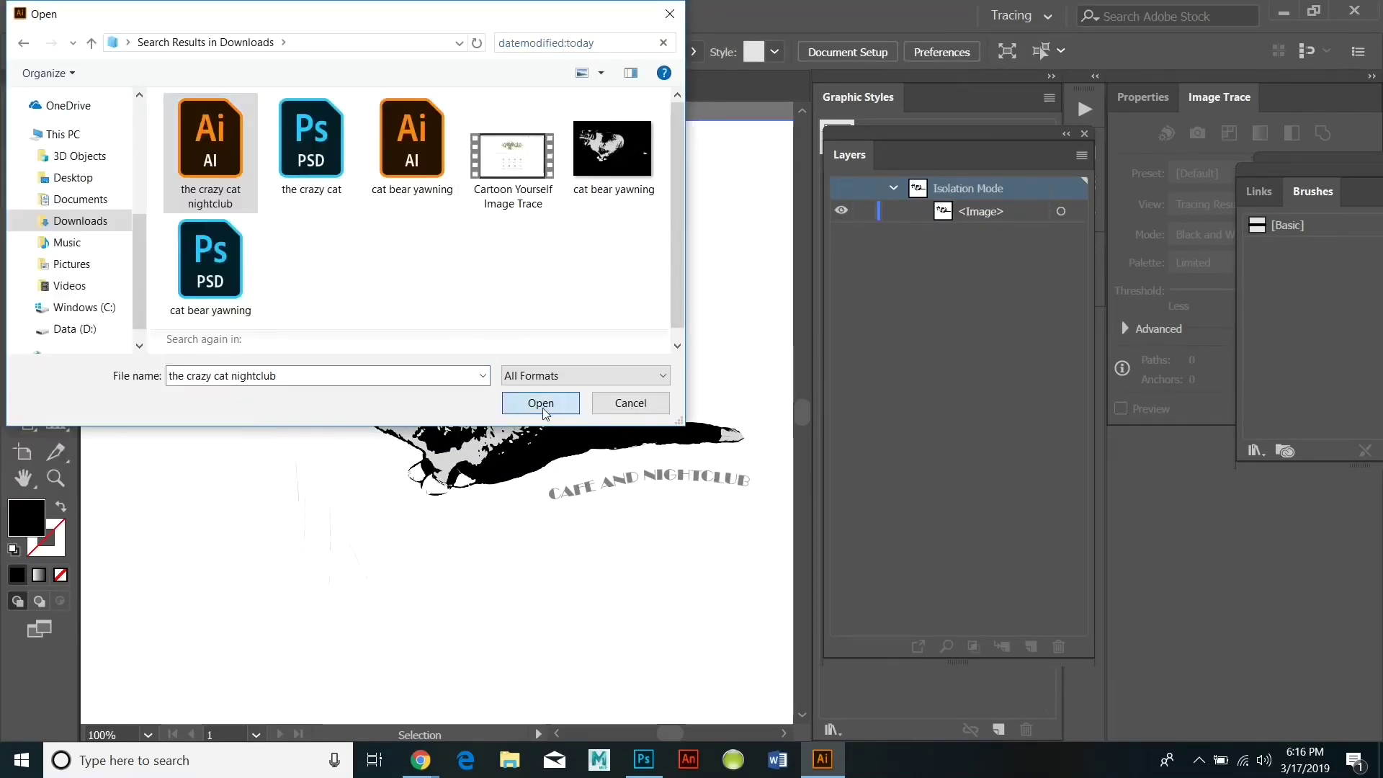
pyautogui.click(540, 403)
# Stretch the "CAFE AND NIGHTCLUB" text taller to about 37.5 pt and move the cat image slightly up and left.
pyautogui.click(472, 503)
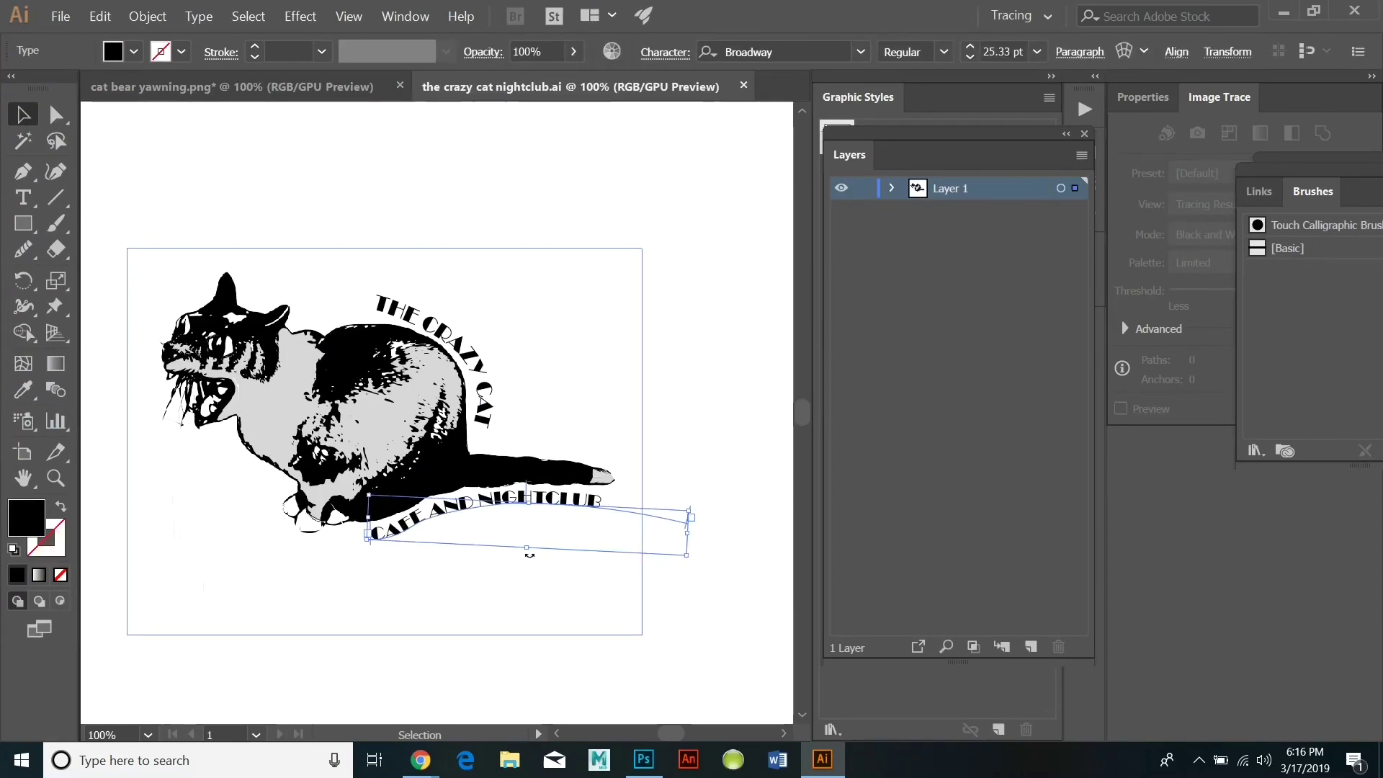
pyautogui.moveTo(533, 559); pyautogui.dragTo(531, 569)
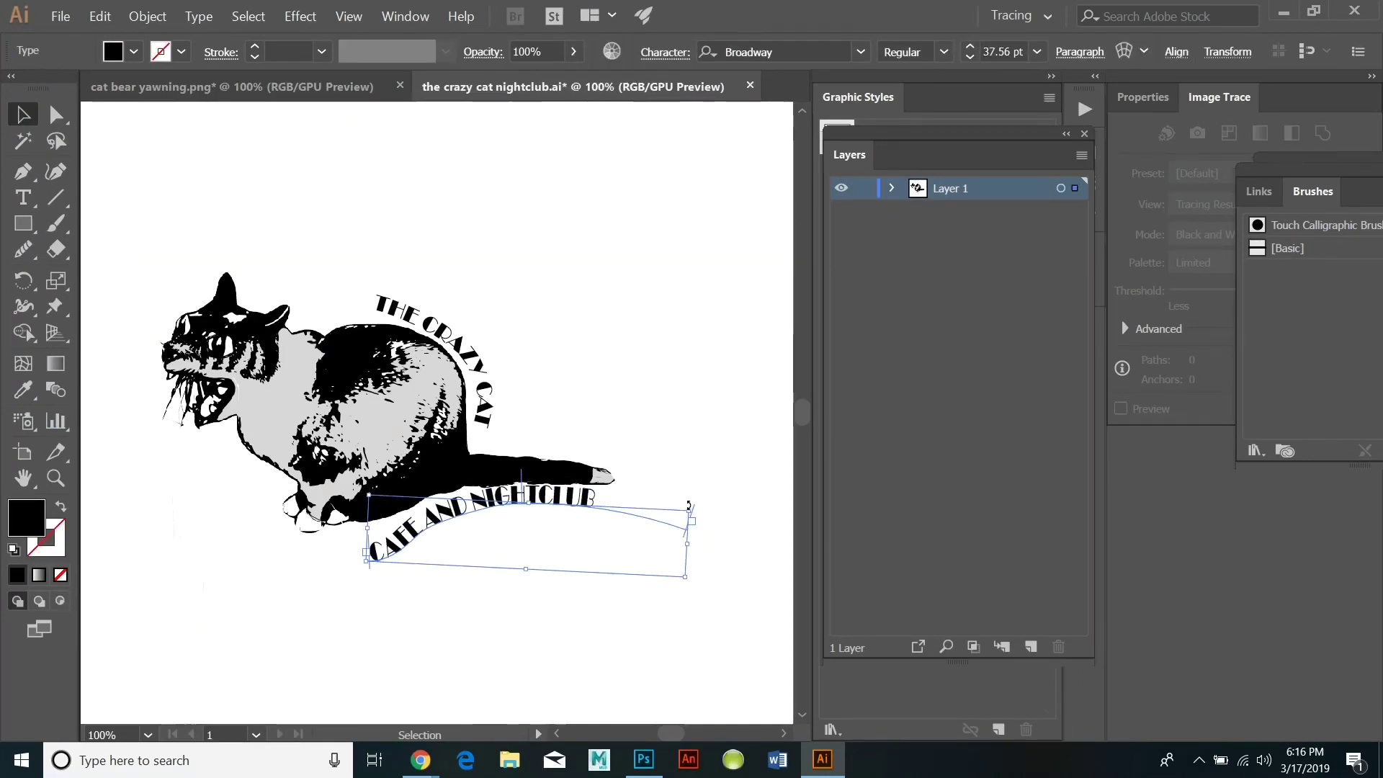
pyautogui.moveTo(425, 451); pyautogui.dragTo(418, 439)
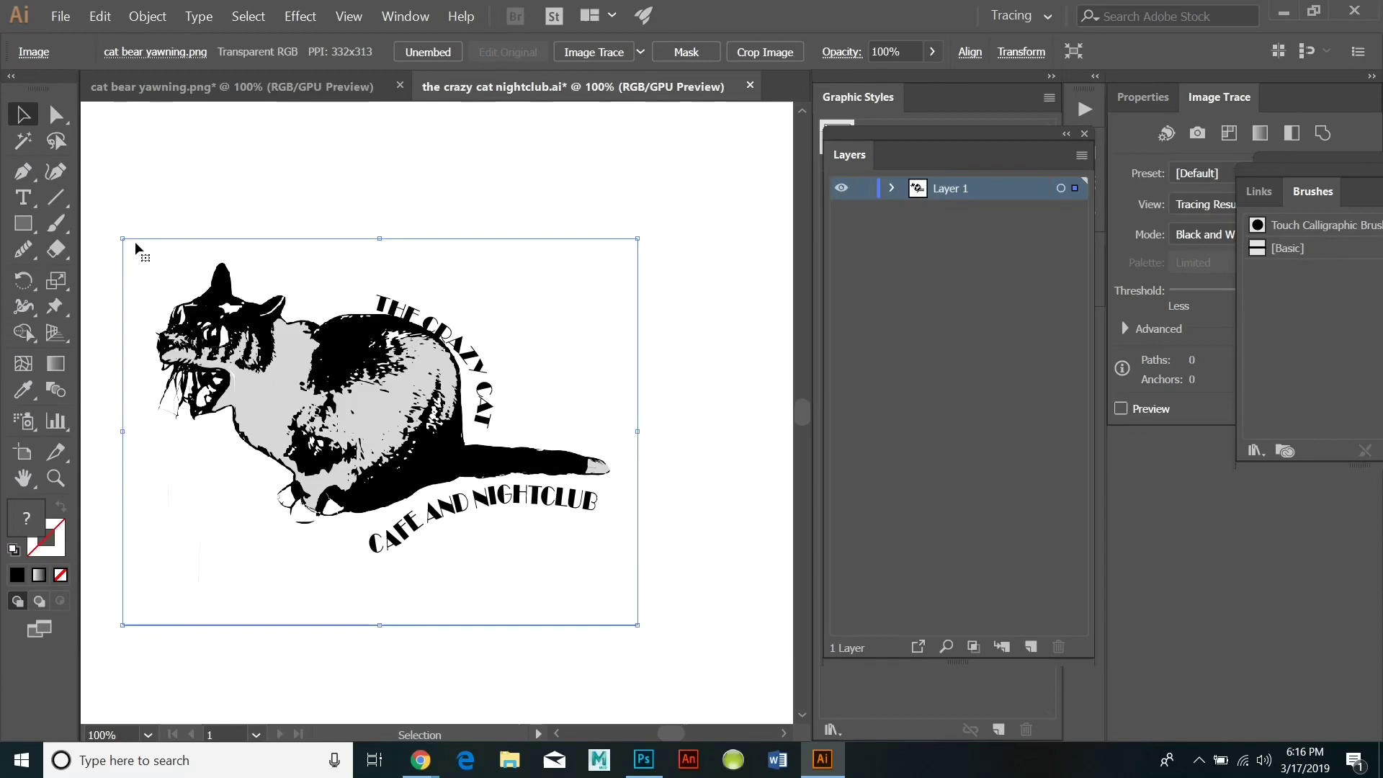
# Scale the cat image down from its left corners and rotate it slightly counterclockwise between the two texts.
pyautogui.moveTo(122, 239); pyautogui.dragTo(138, 251)
pyautogui.moveTo(138, 624); pyautogui.dragTo(148, 615)
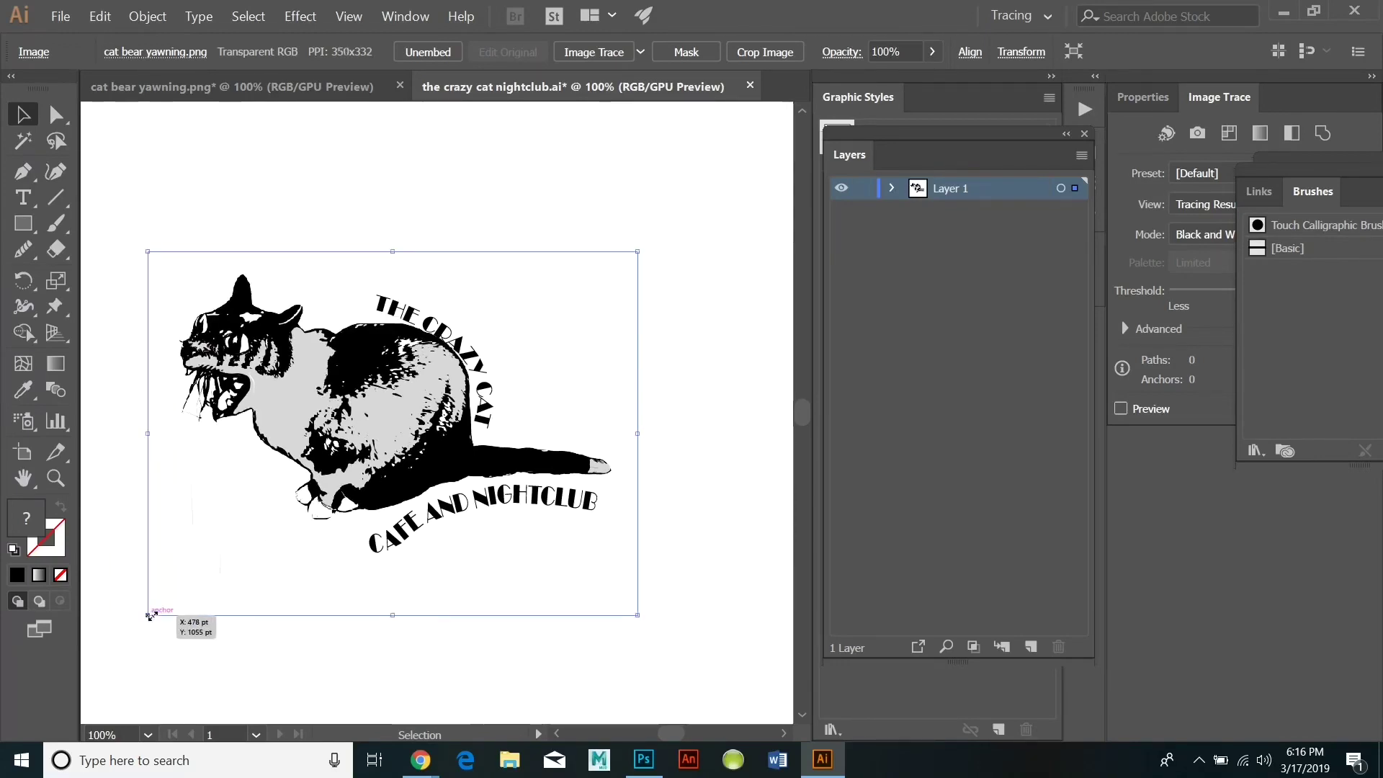
pyautogui.moveTo(142, 245); pyautogui.dragTo(143, 266)
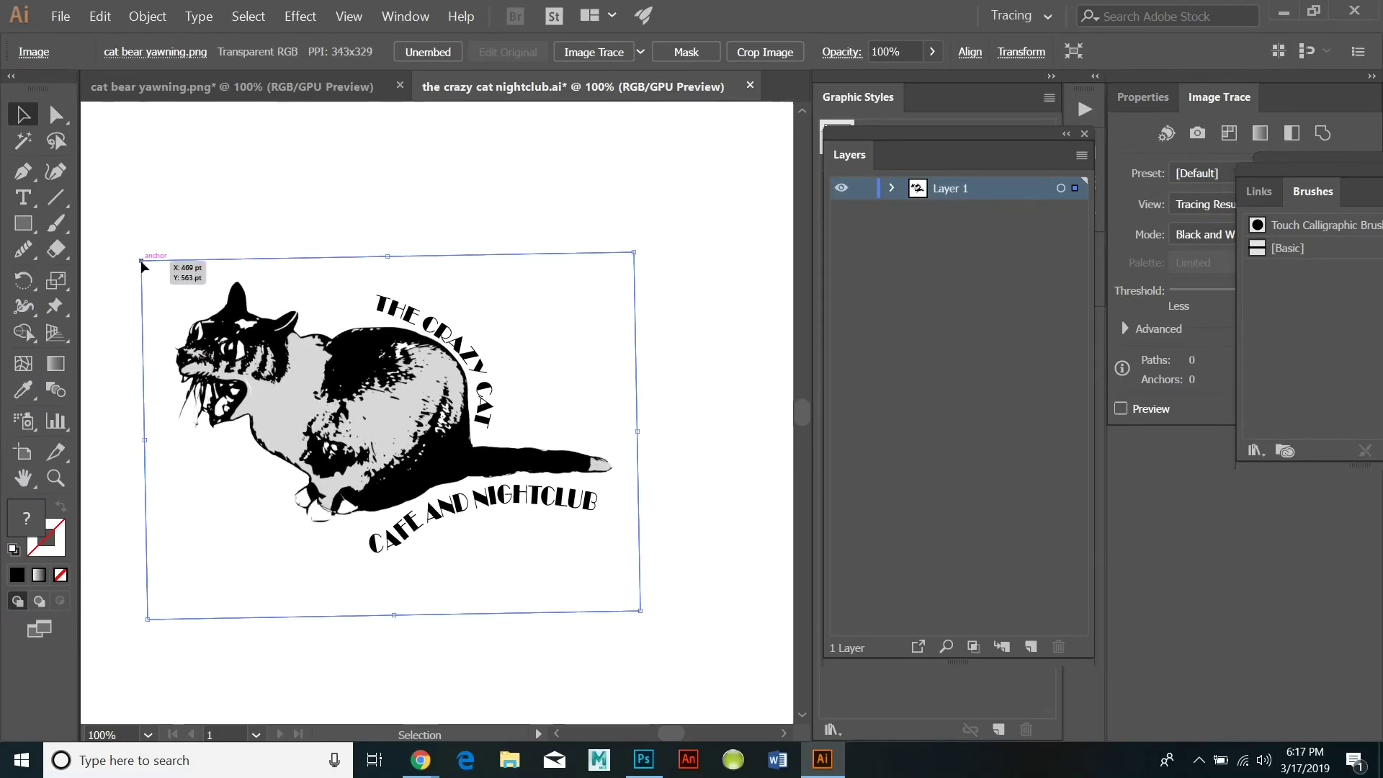
pyautogui.click(239, 170)
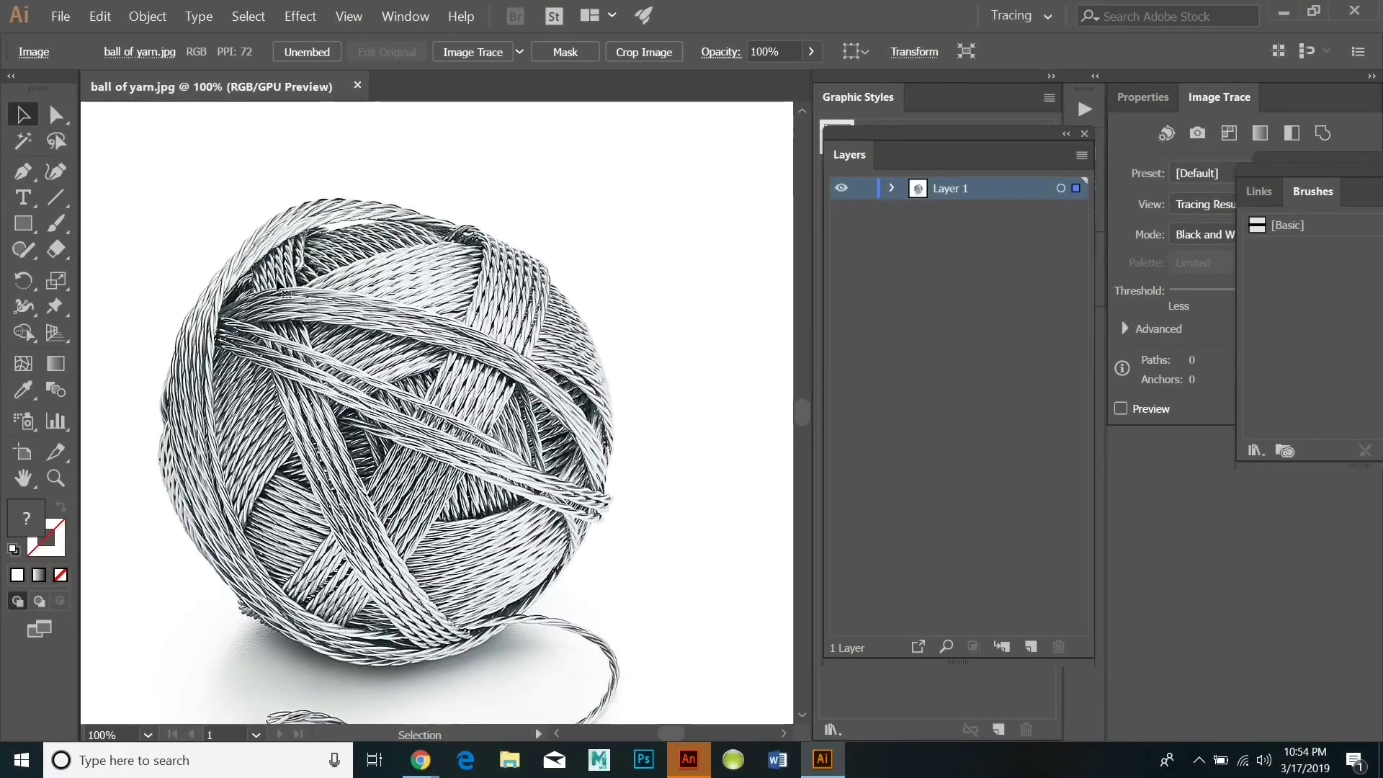
# Scale the ball of yarn image down toward its lower-right corner and deselect it.
pyautogui.click(55, 477)
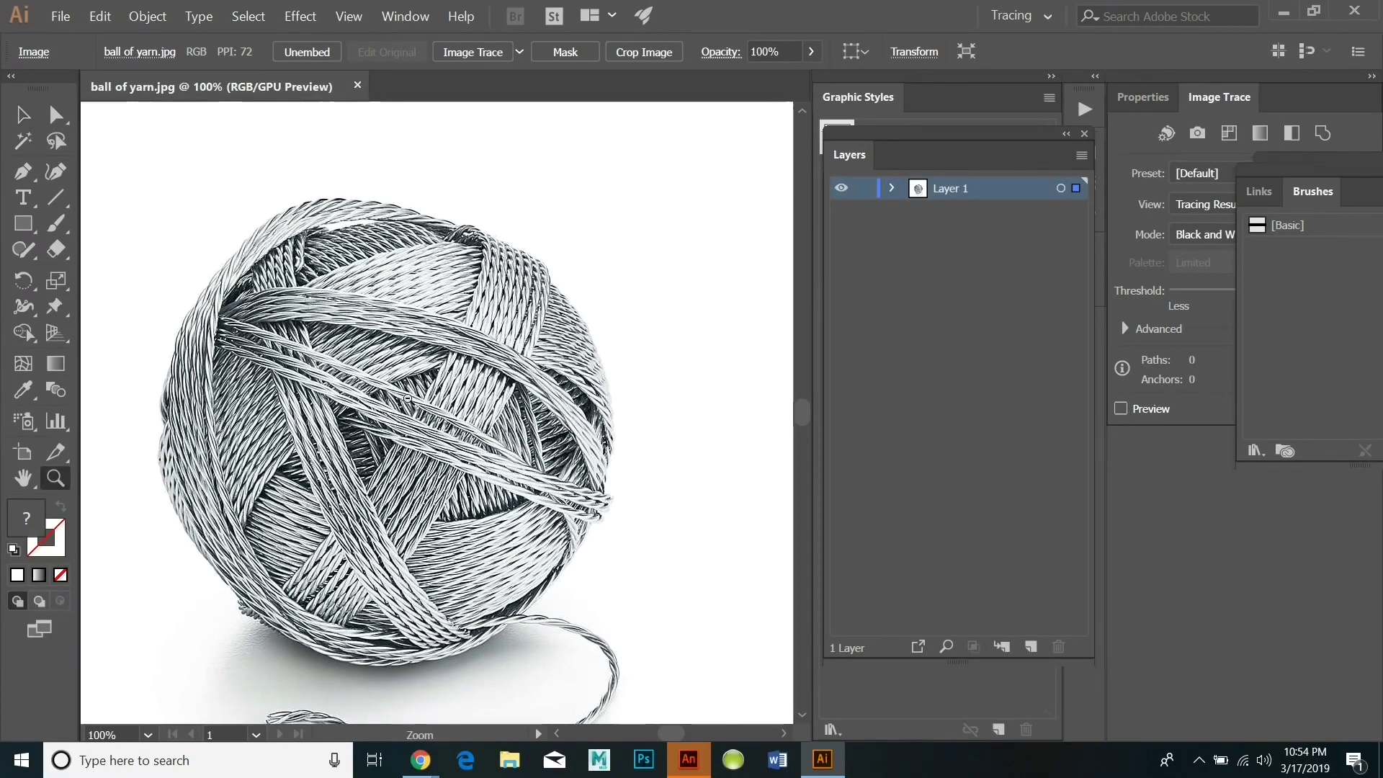
pyautogui.keyDown('alt'); pyautogui.click(406, 397); pyautogui.keyUp('alt')
pyautogui.keyDown('alt'); pyautogui.click(406, 398); pyautogui.keyUp('alt')
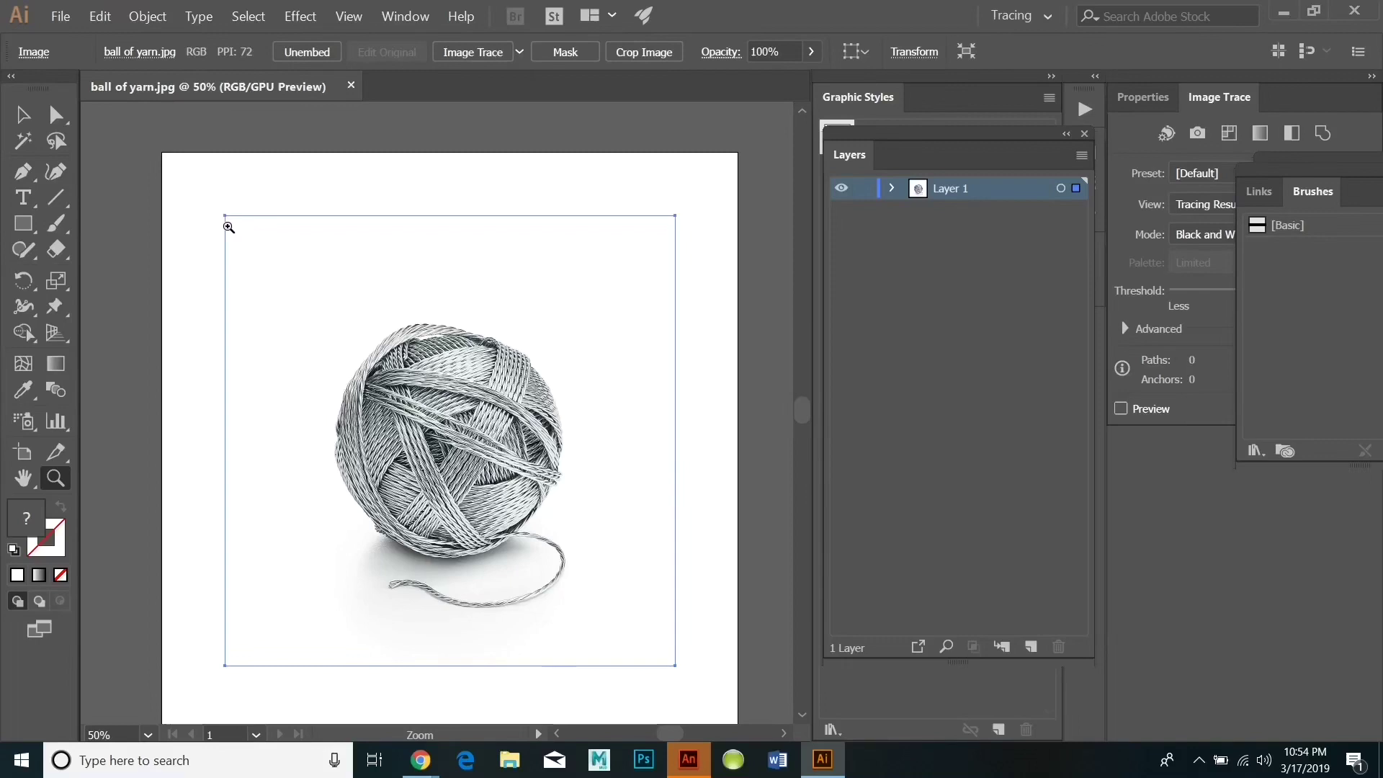
pyautogui.click(24, 116)
pyautogui.moveTo(227, 215); pyautogui.dragTo(304, 304)
pyautogui.click(628, 127)
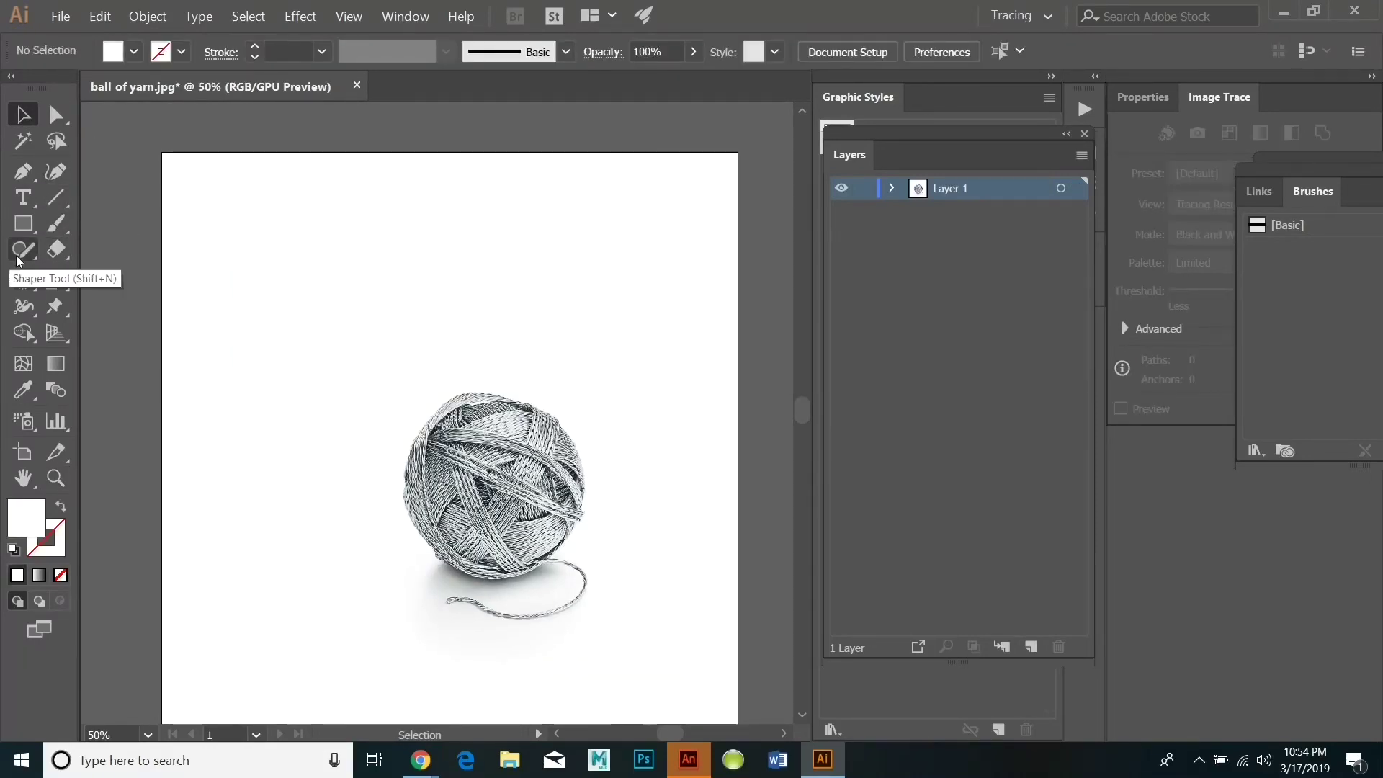
# Try drawing a Pencil path above the ball of yarn and undo it.
pyautogui.click(37, 257)
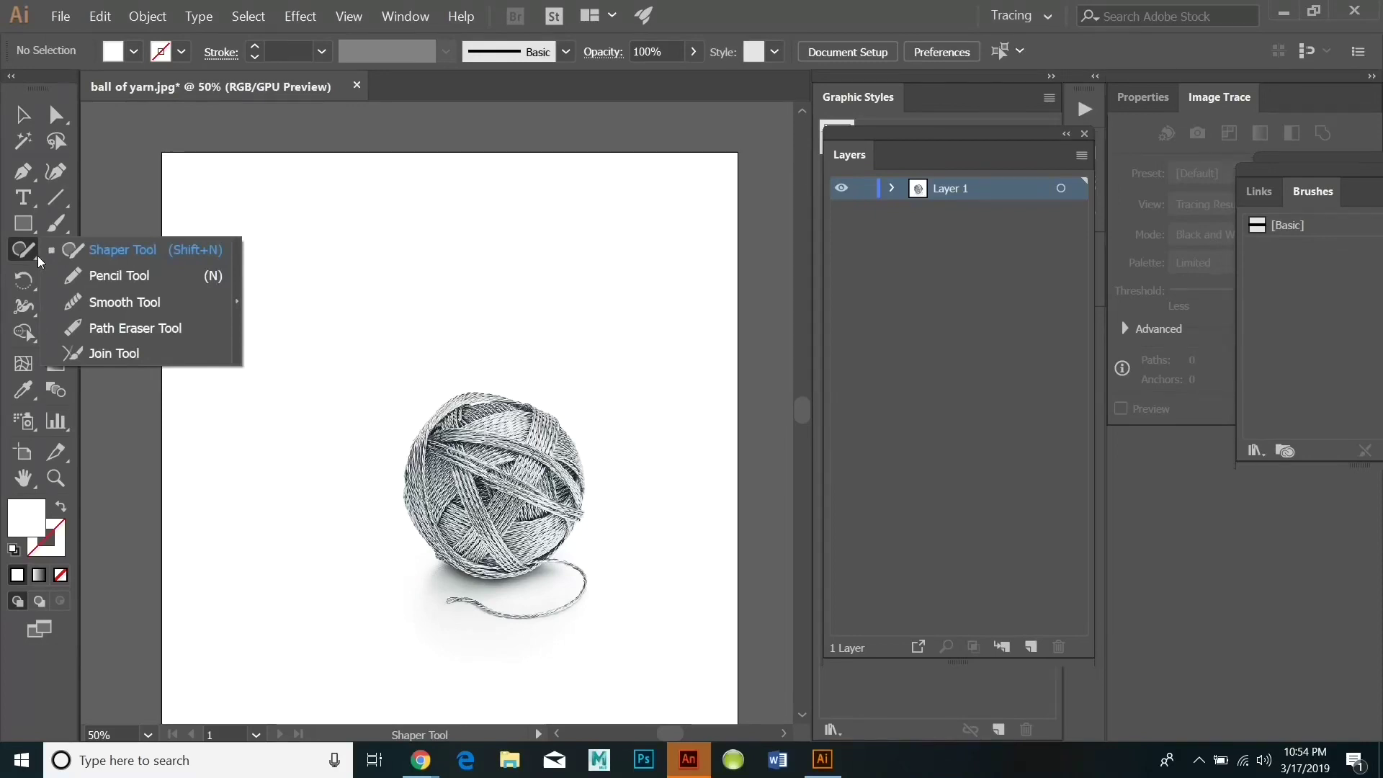
pyautogui.click(85, 249)
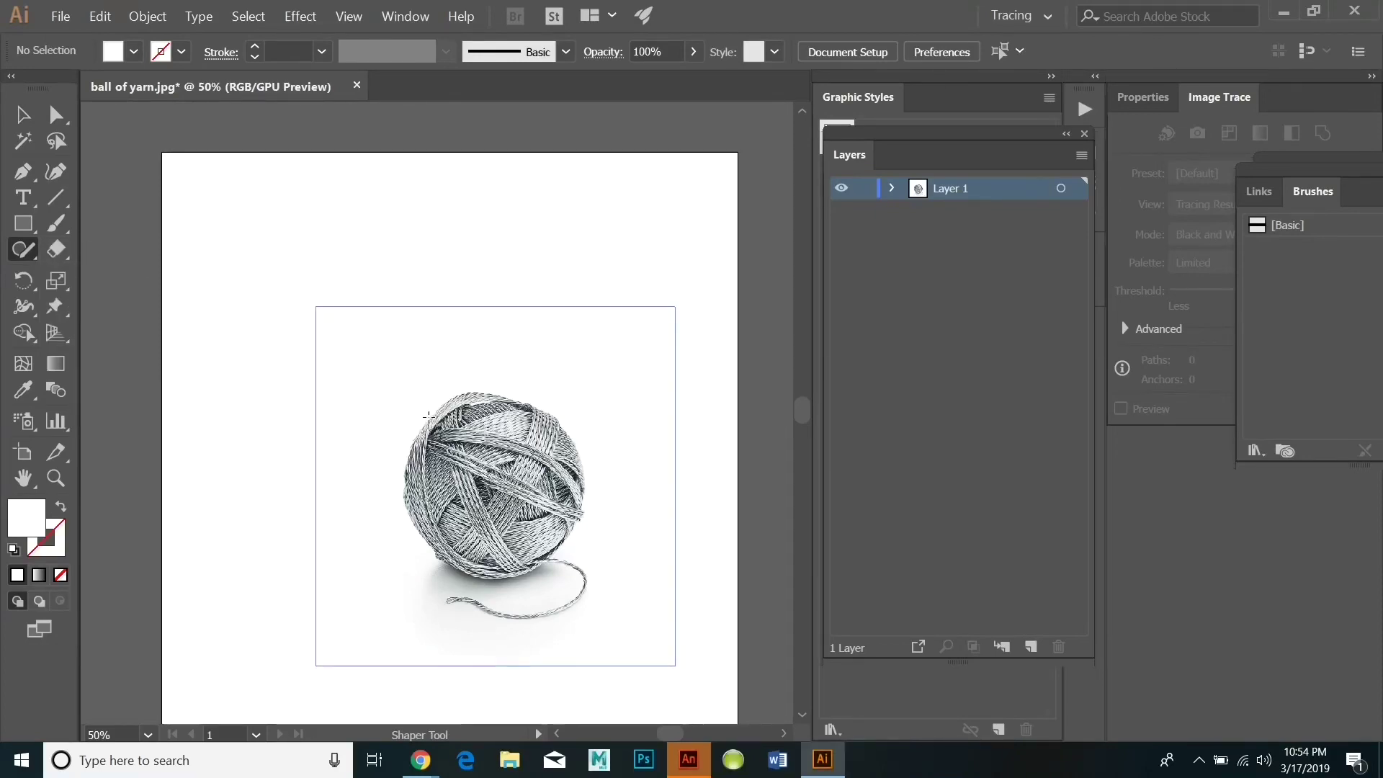
pyautogui.press('n')
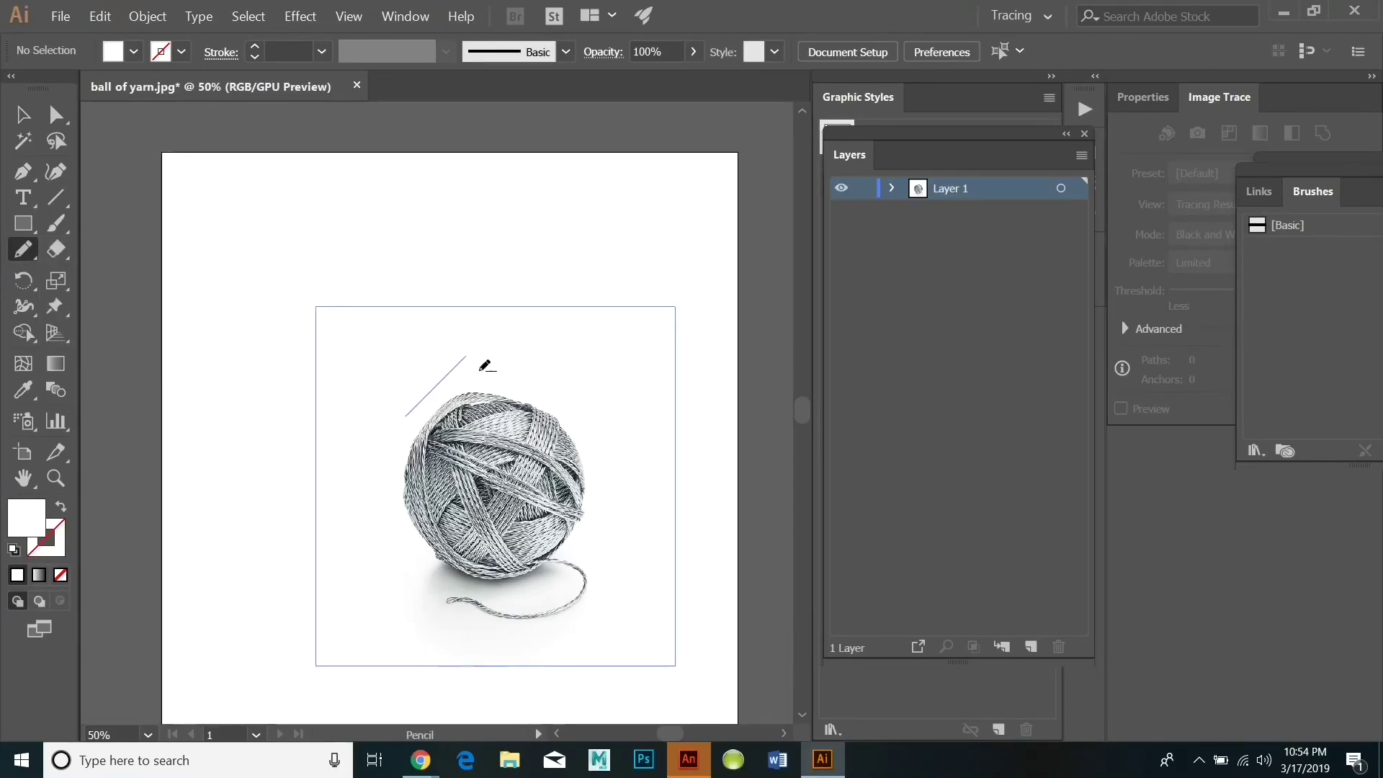
pyautogui.moveTo(476, 371); pyautogui.dragTo(427, 389)
pyautogui.click(100, 16)
pyautogui.click(115, 39)
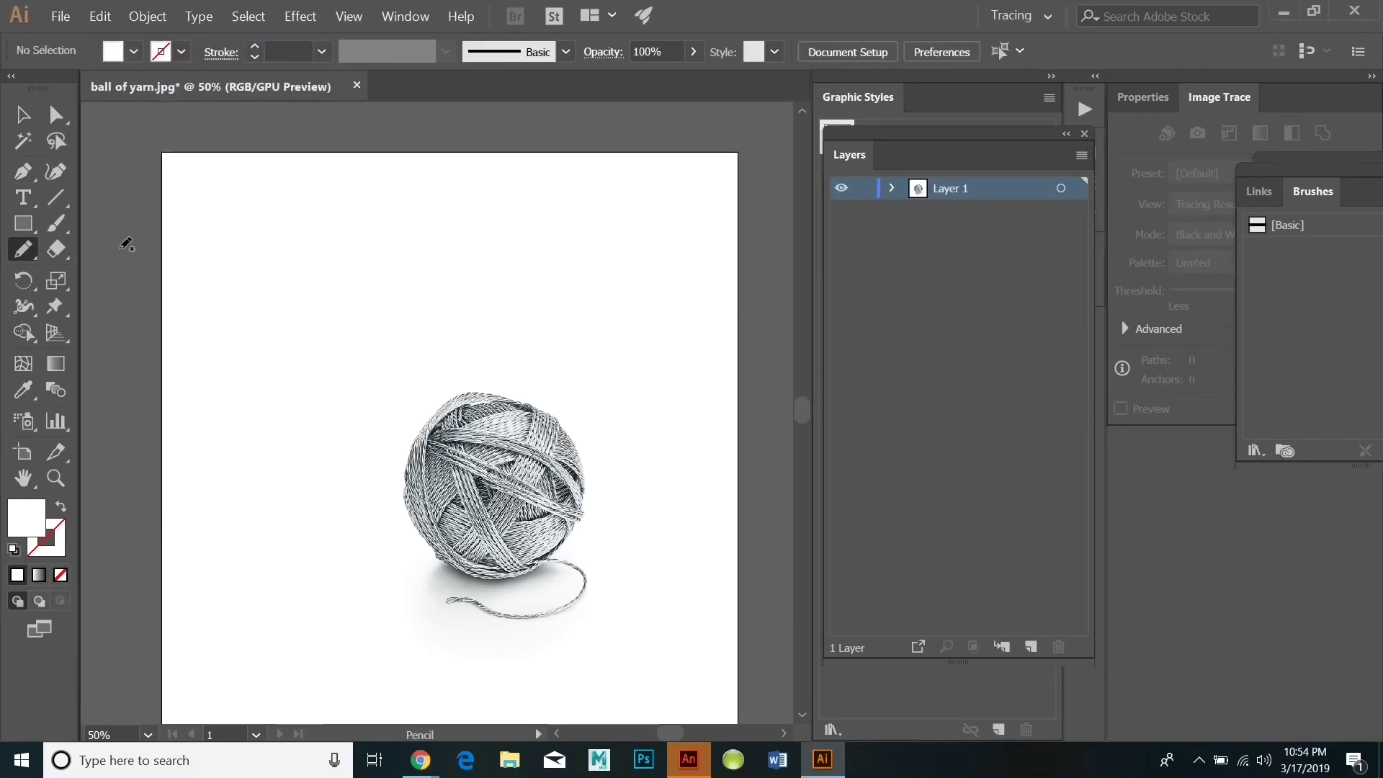
# Draw a circle around the ball of yarn with the Ellipse tool and undo the stray tiny ellipse inside it.
pyautogui.click(39, 257)
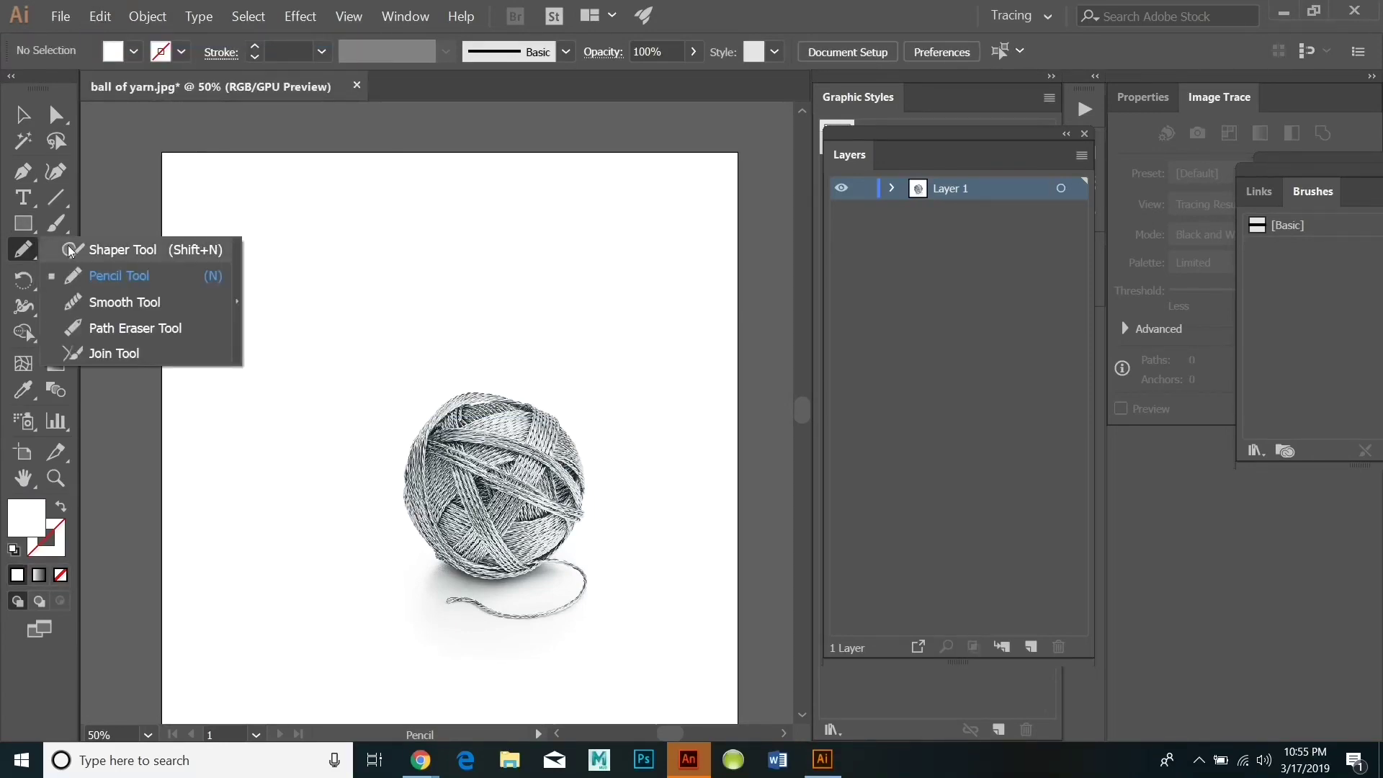
pyautogui.click(28, 228)
pyautogui.click(92, 277)
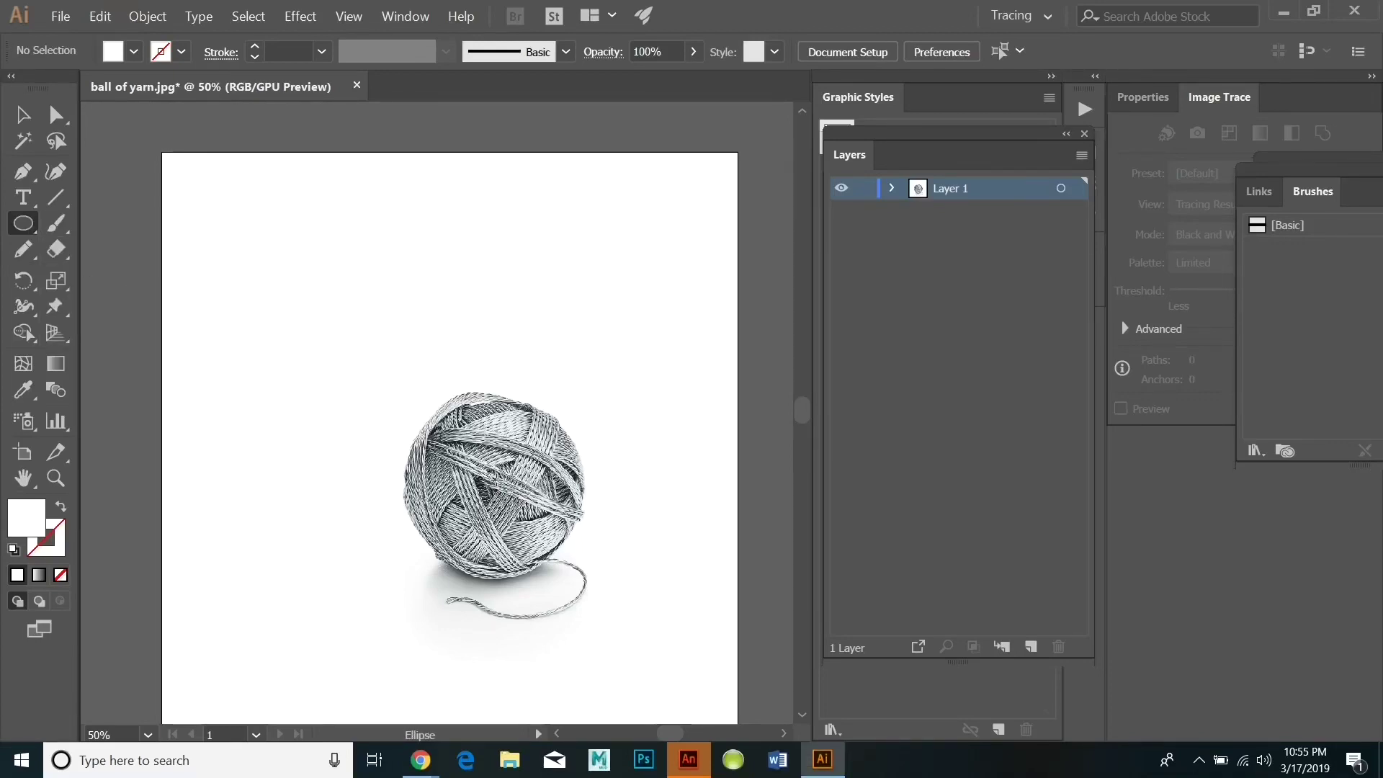
pyautogui.moveTo(602, 540); pyautogui.dragTo(613, 558)
pyautogui.moveTo(486, 469); pyautogui.dragTo(486, 472)
pyautogui.click(100, 15)
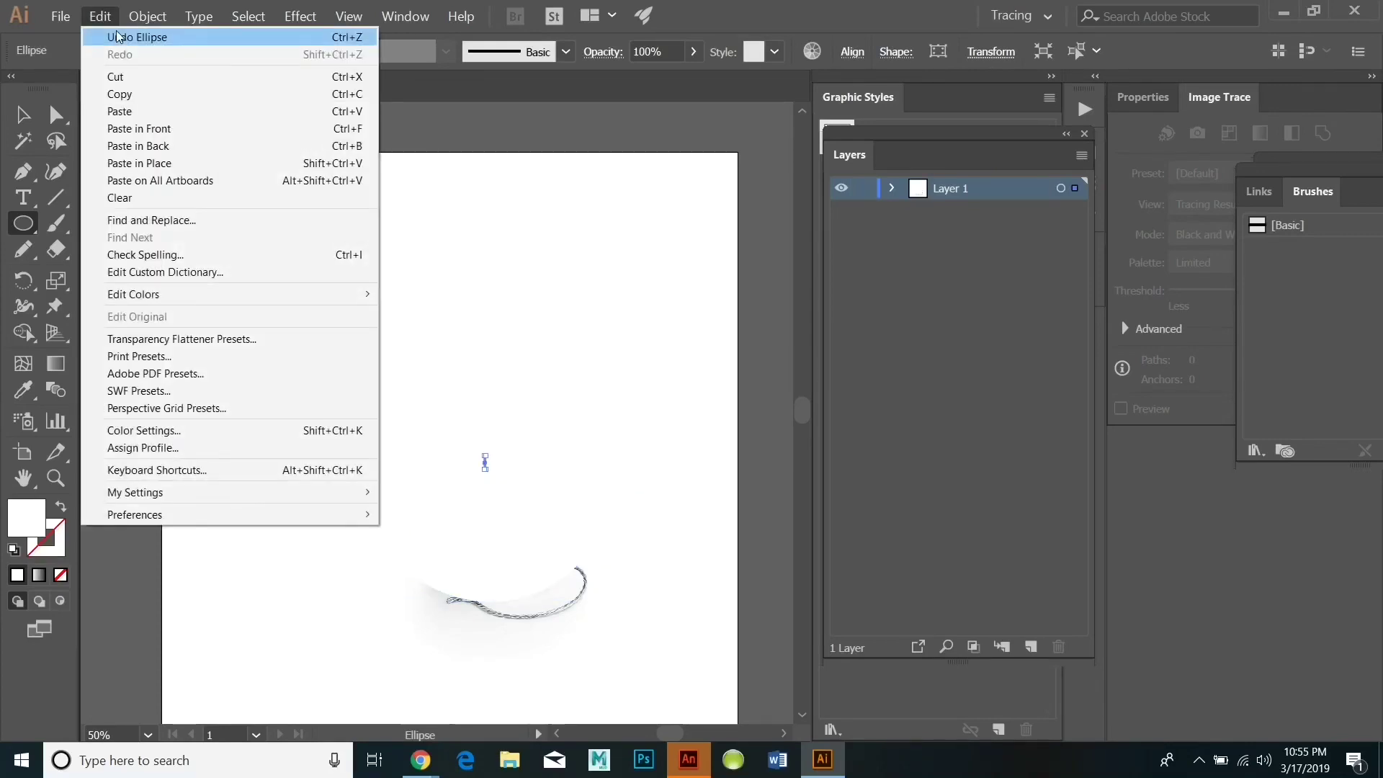
pyautogui.click(119, 37)
# Shift the circle down and right, enlarge it slightly around the ball of yarn, and set its opacity to 0%.
pyautogui.press('v')
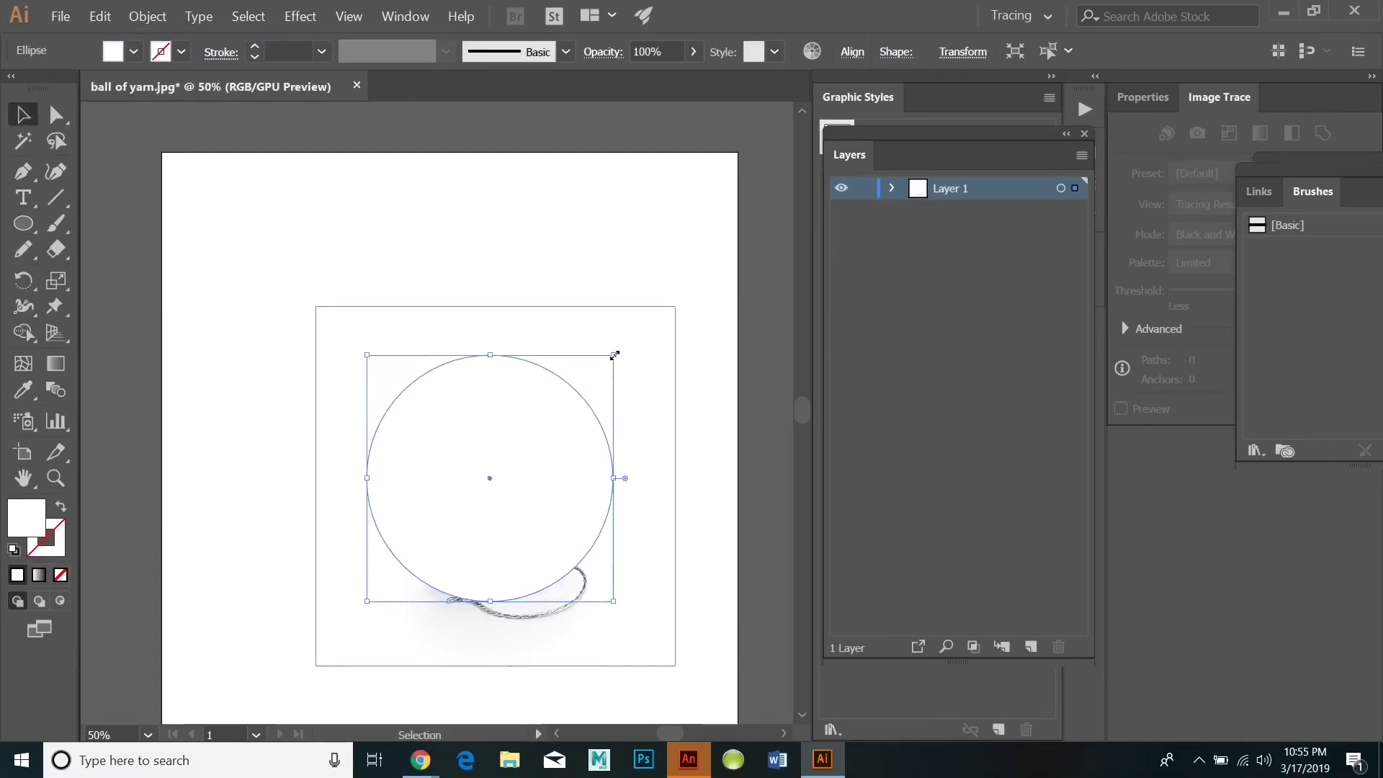
pyautogui.click(605, 375)
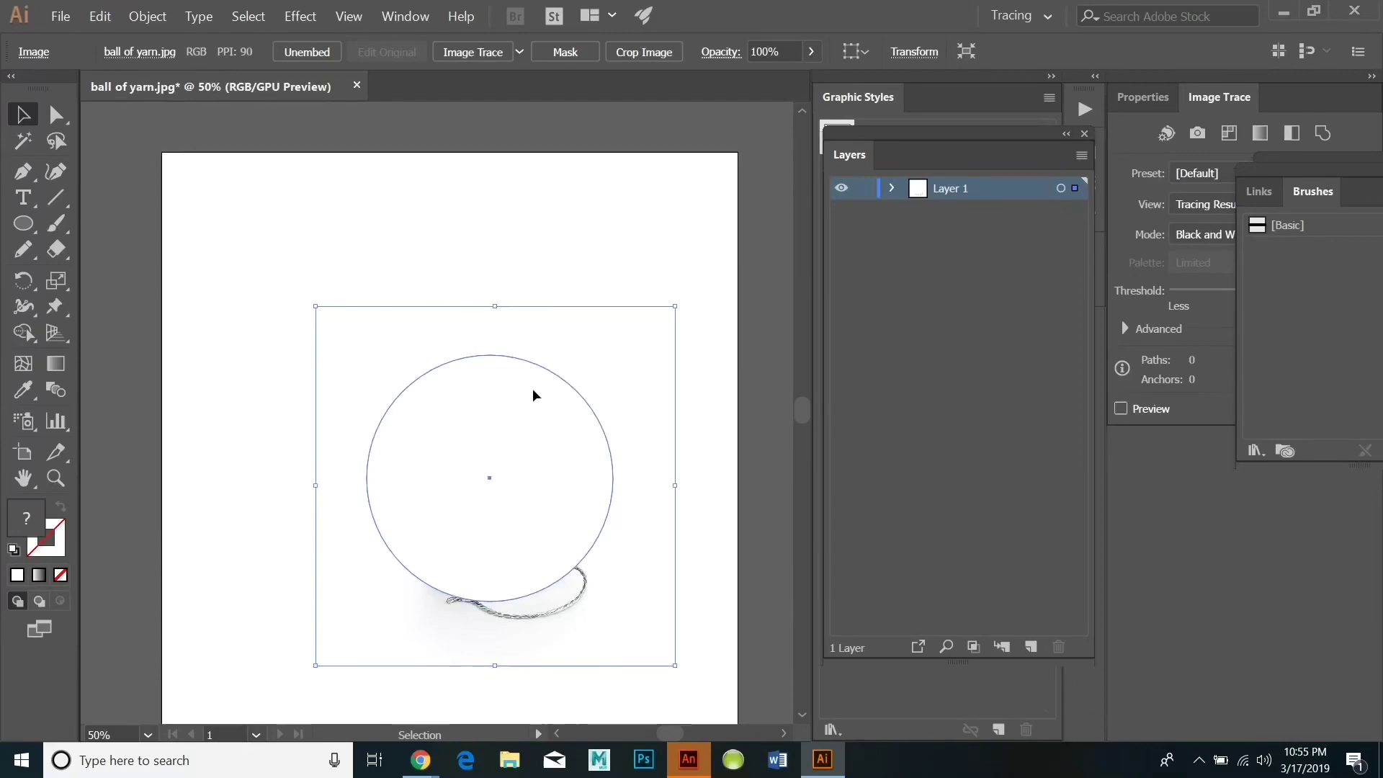
pyautogui.moveTo(534, 395); pyautogui.dragTo(539, 423)
pyautogui.moveTo(619, 383); pyautogui.dragTo(635, 367)
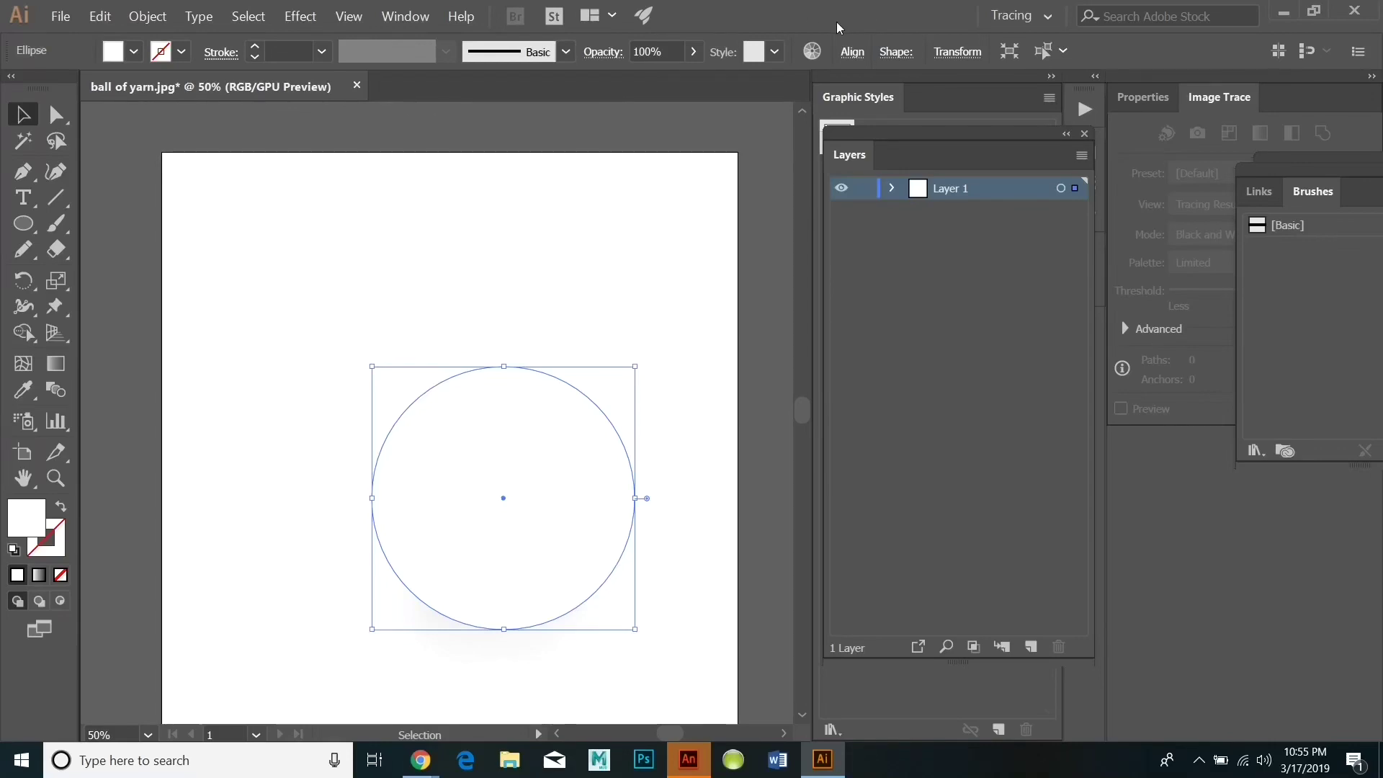
pyautogui.click(693, 51)
pyautogui.moveTo(693, 78); pyautogui.dragTo(612, 79)
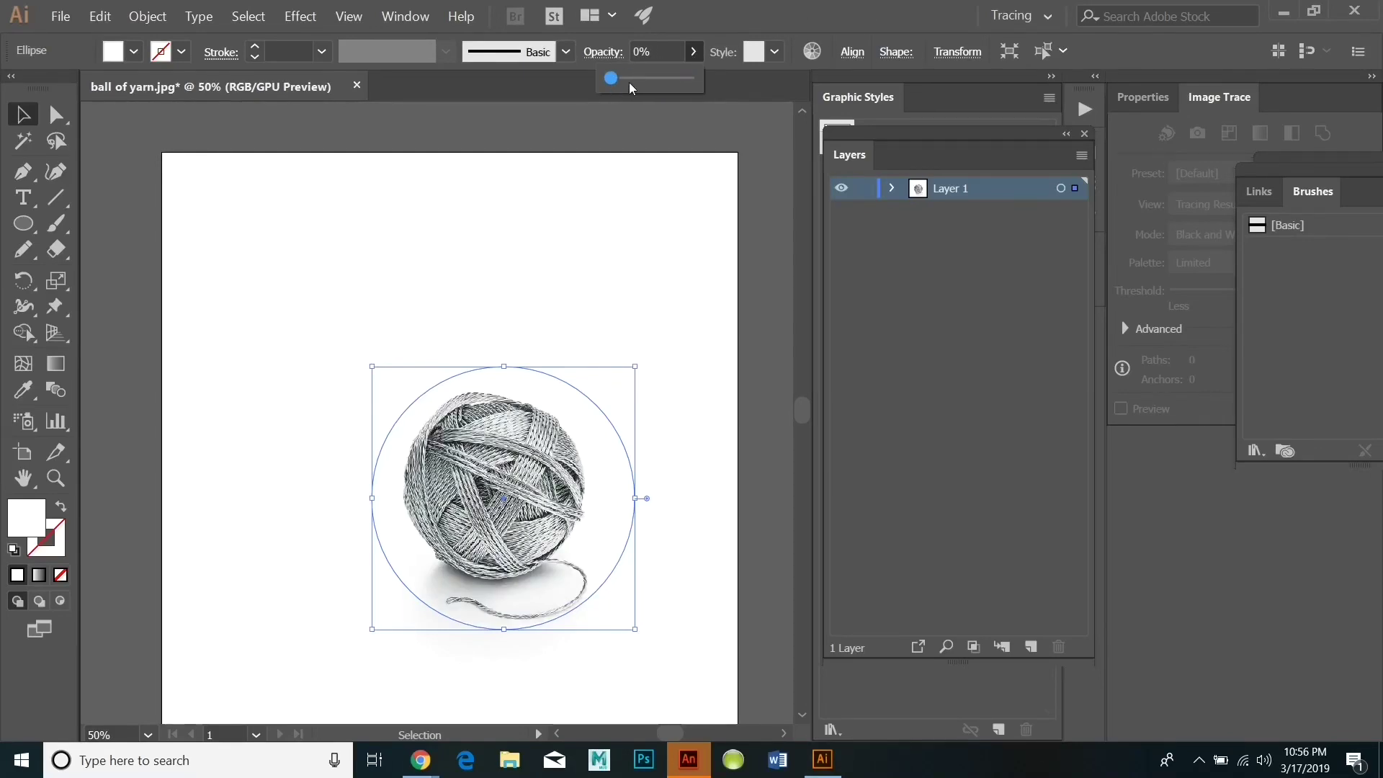
# Start Type on a Path text at the top of the circle around the ball of yarn.
pyautogui.click(23, 198)
pyautogui.click(103, 258)
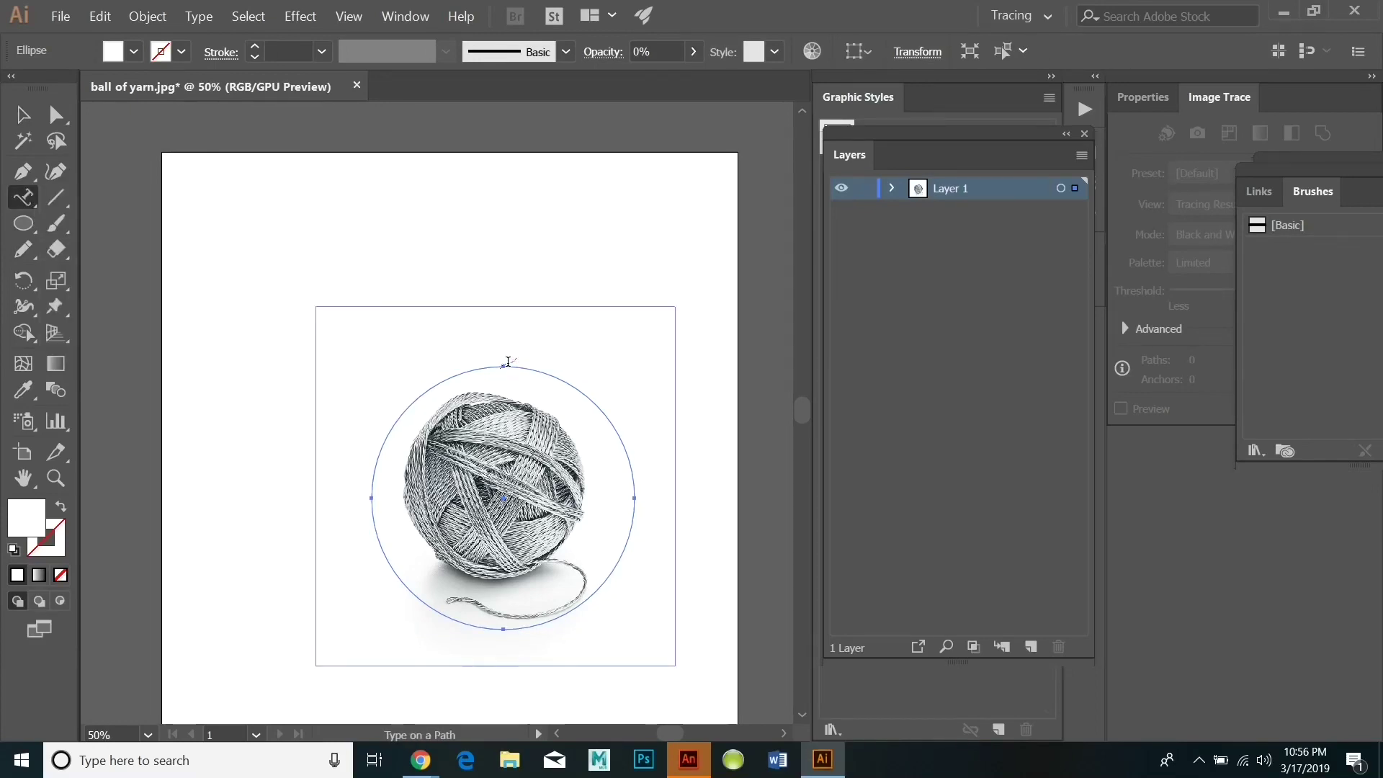
pyautogui.click(508, 361)
pyautogui.press('Return')
pyautogui.click(504, 364)
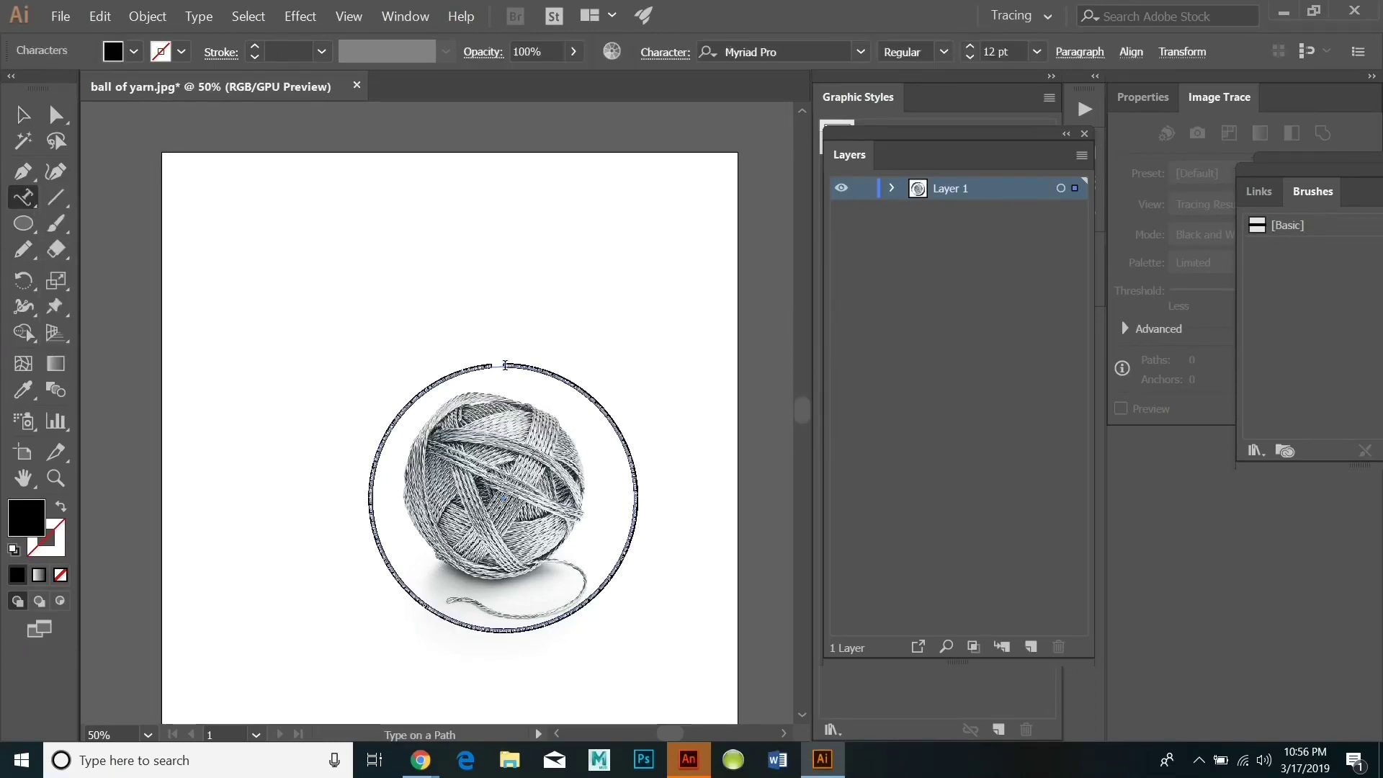
# Set the path text to Broadway at 36 pt and enter "PARIS FRANCE".
pyautogui.click(860, 52)
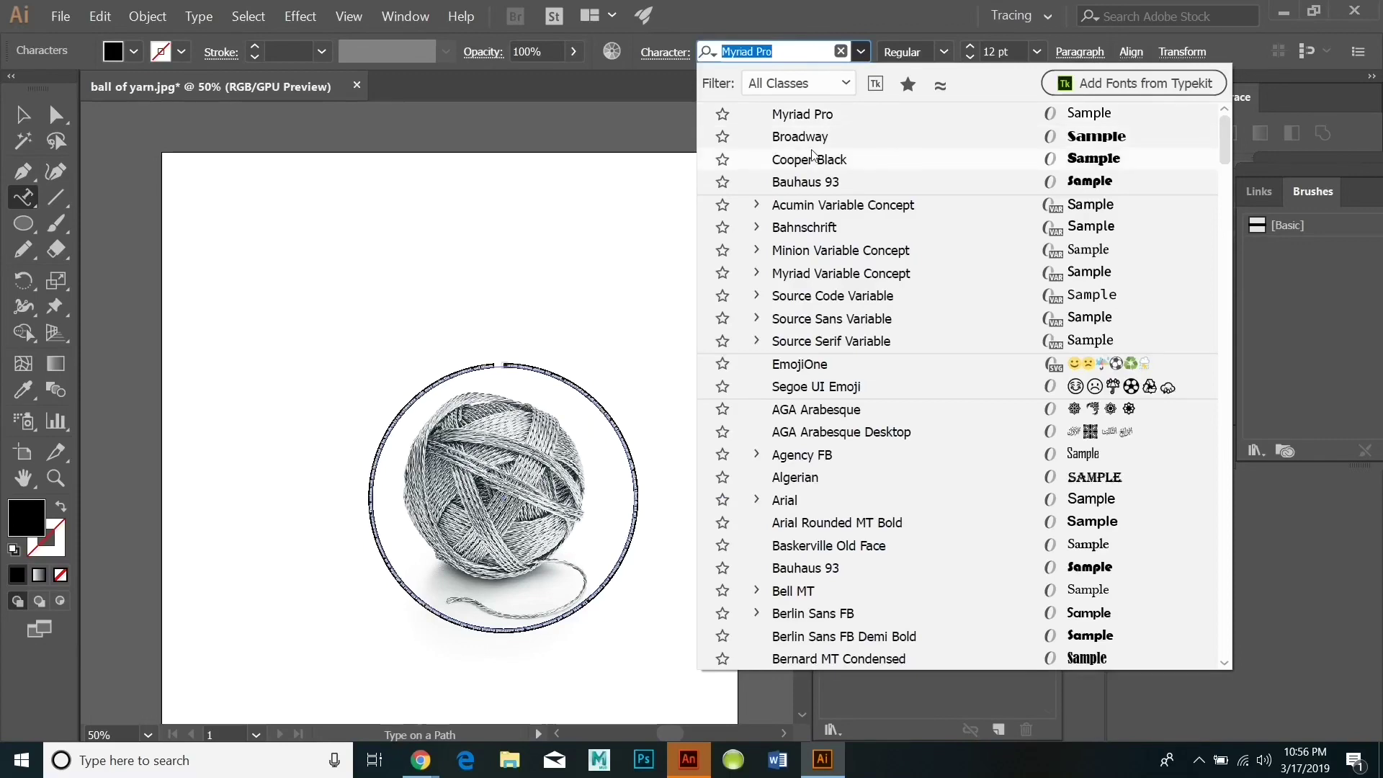
pyautogui.click(850, 134)
pyautogui.click(1037, 52)
pyautogui.click(1064, 365)
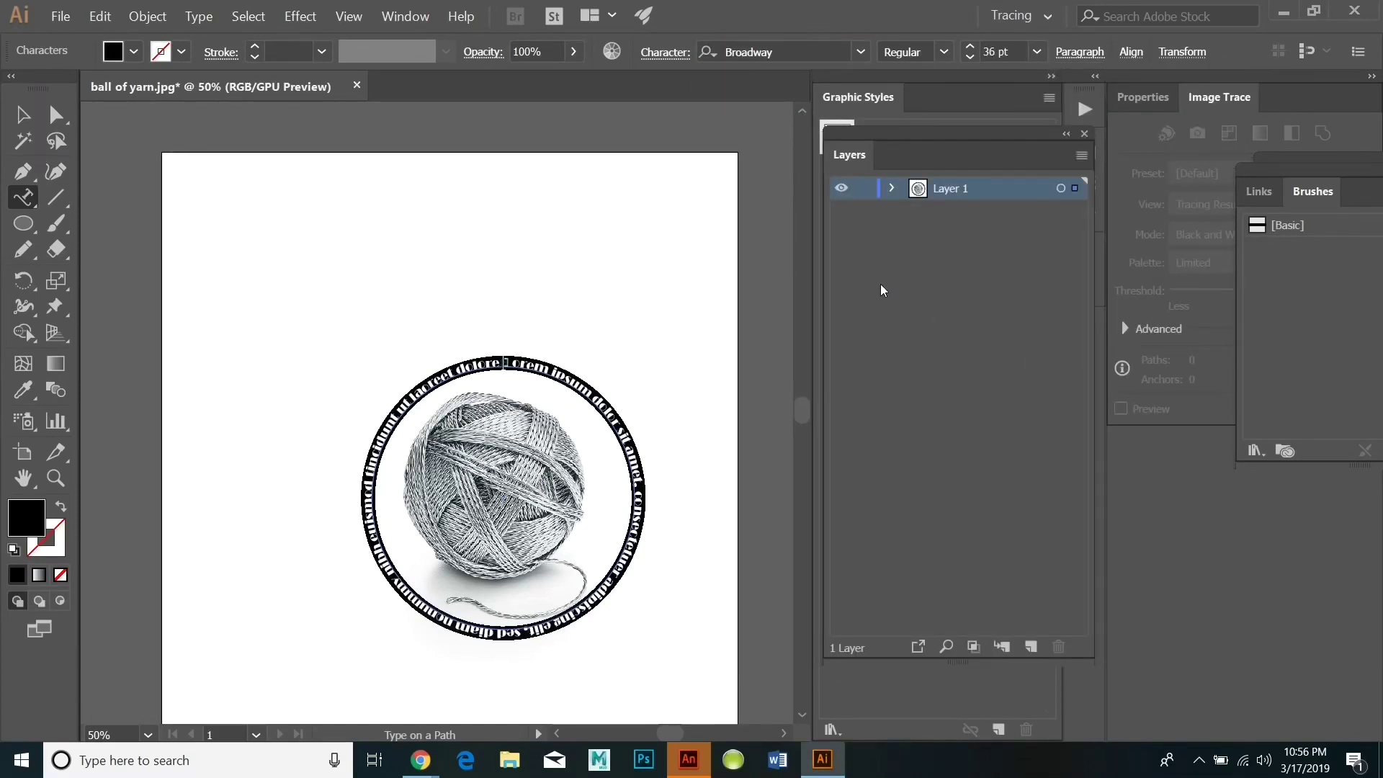
pyautogui.write('Da')
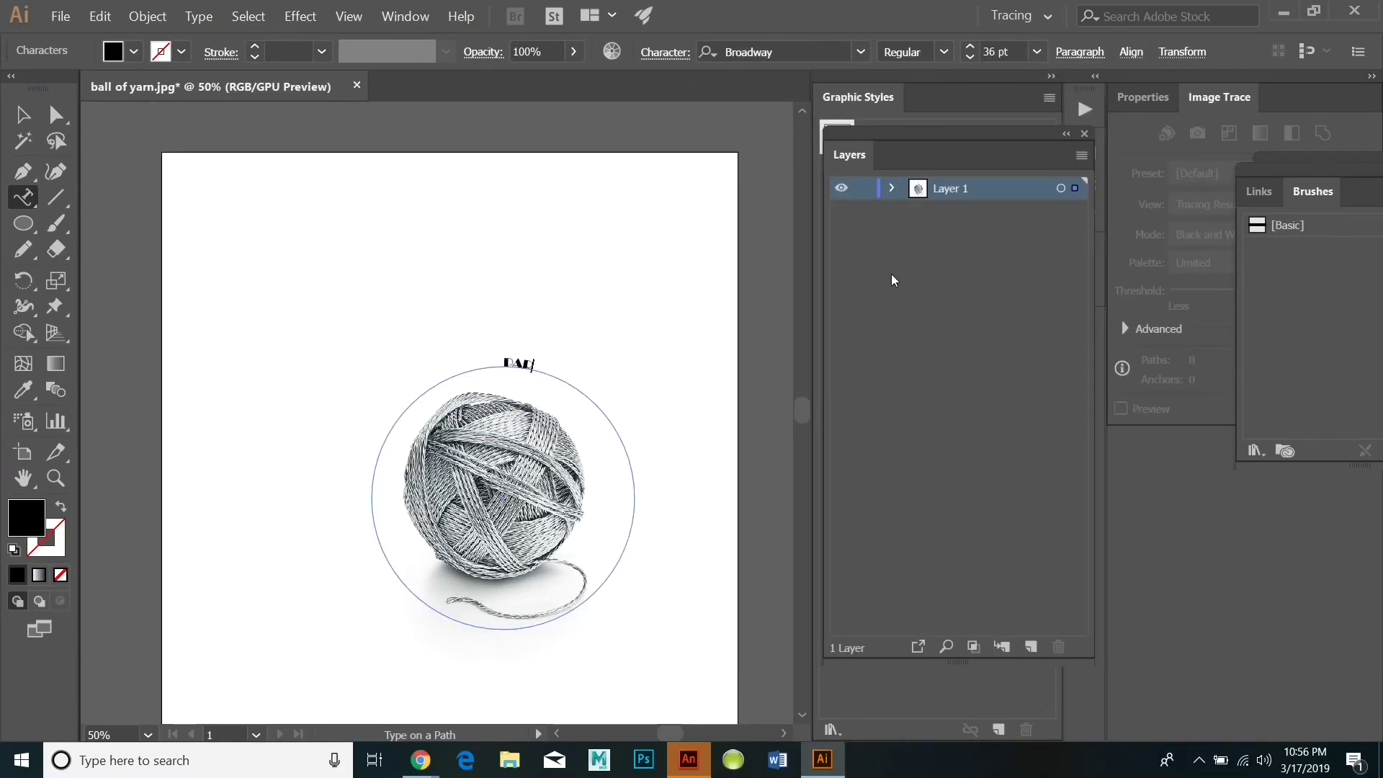
pyautogui.press('Escape')
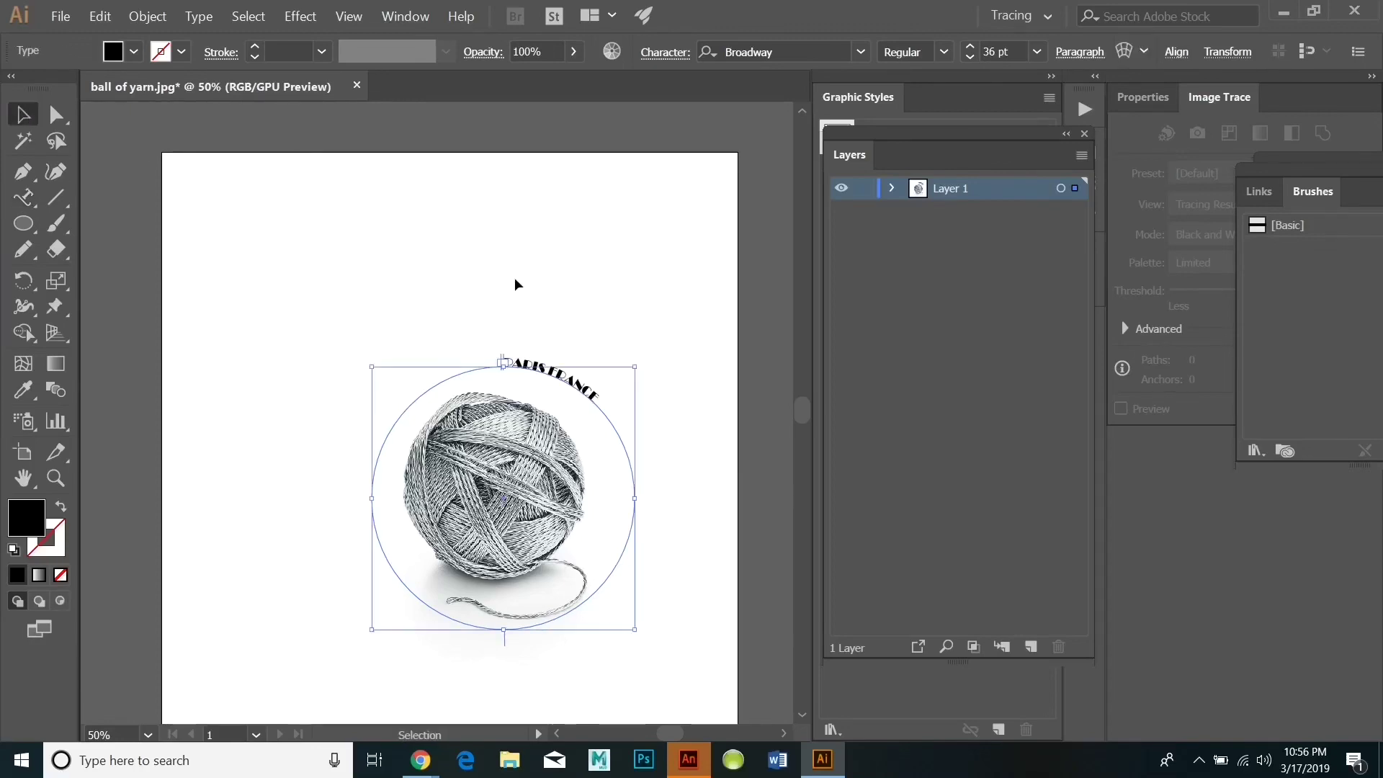
# Rotate the "PARIS FRANCE" path counterclockwise, enlarge it to about 68.3 pt, and position the text above the ball of yarn.
pyautogui.moveTo(638, 635); pyautogui.dragTo(675, 580)
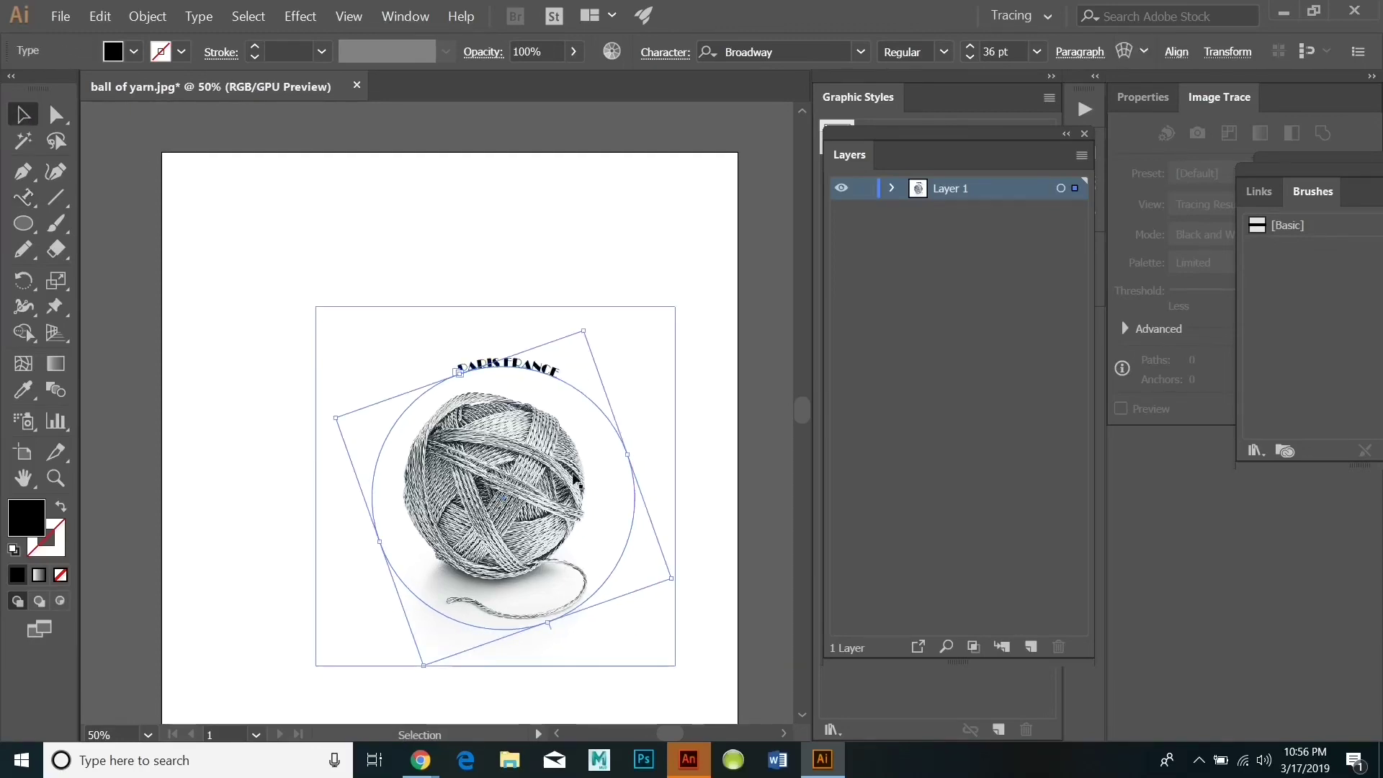
pyautogui.moveTo(585, 329); pyautogui.dragTo(596, 286)
pyautogui.moveTo(424, 667); pyautogui.dragTo(424, 738)
pyautogui.moveTo(487, 193); pyautogui.dragTo(495, 235)
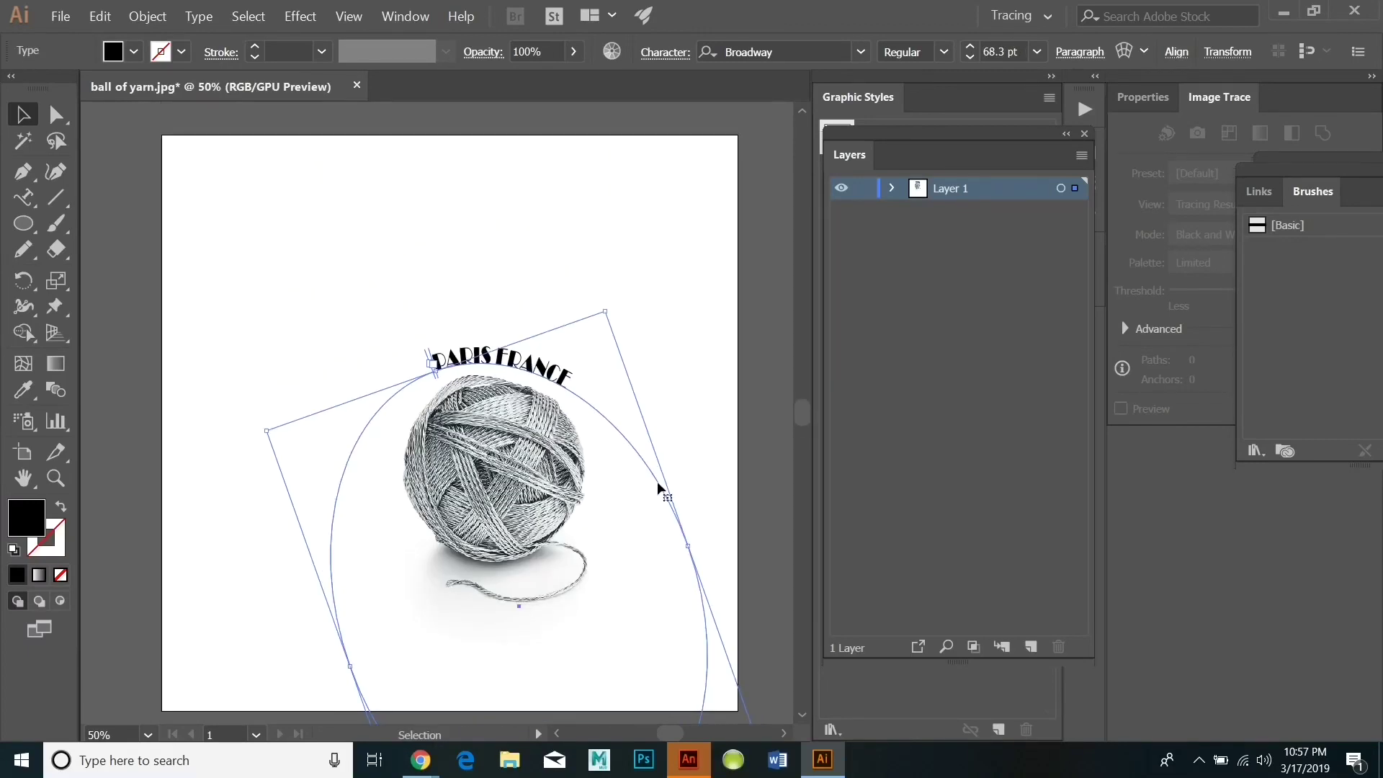
# Image Trace the ball of yarn and save the design as an Illustrator file named "Paris france ball of yarn".
pyautogui.click(401, 340)
pyautogui.click(479, 51)
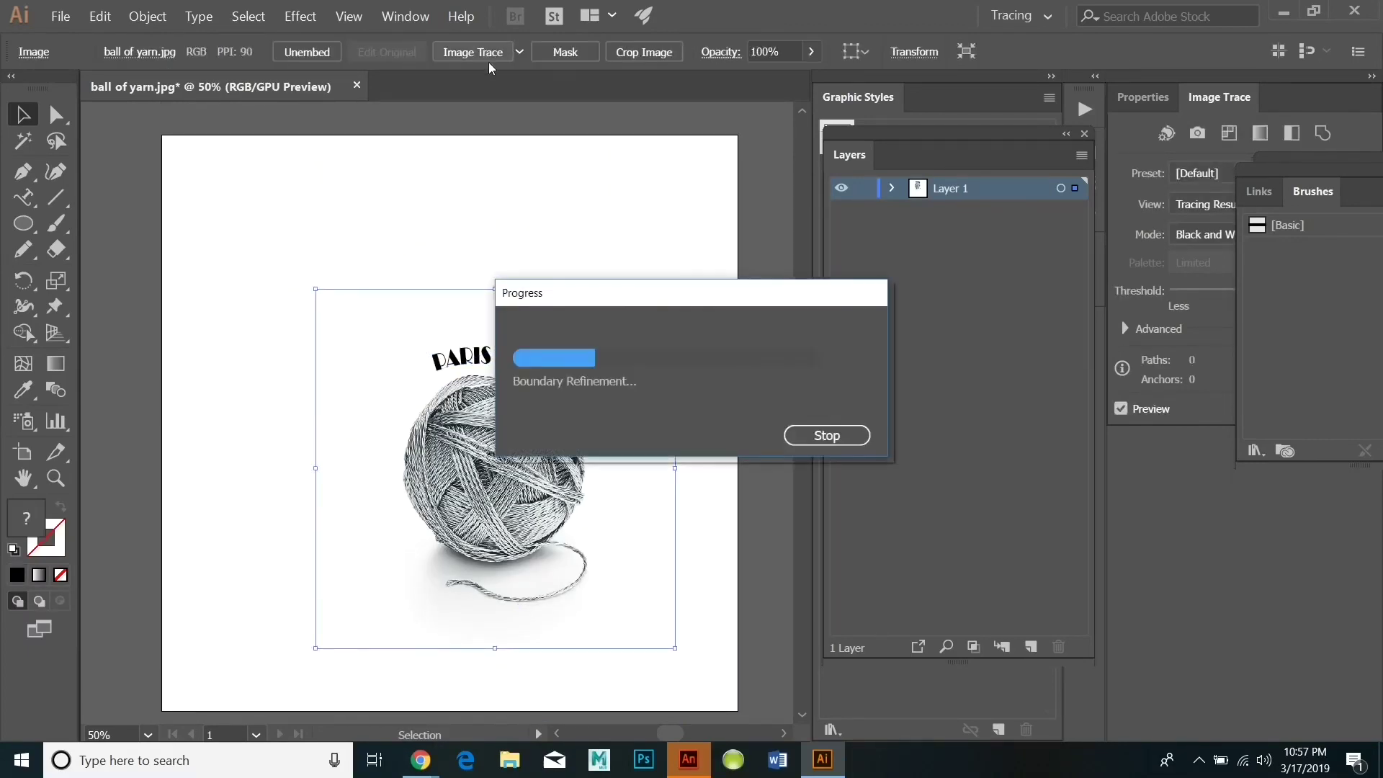
pyautogui.click(61, 16)
pyautogui.click(93, 166)
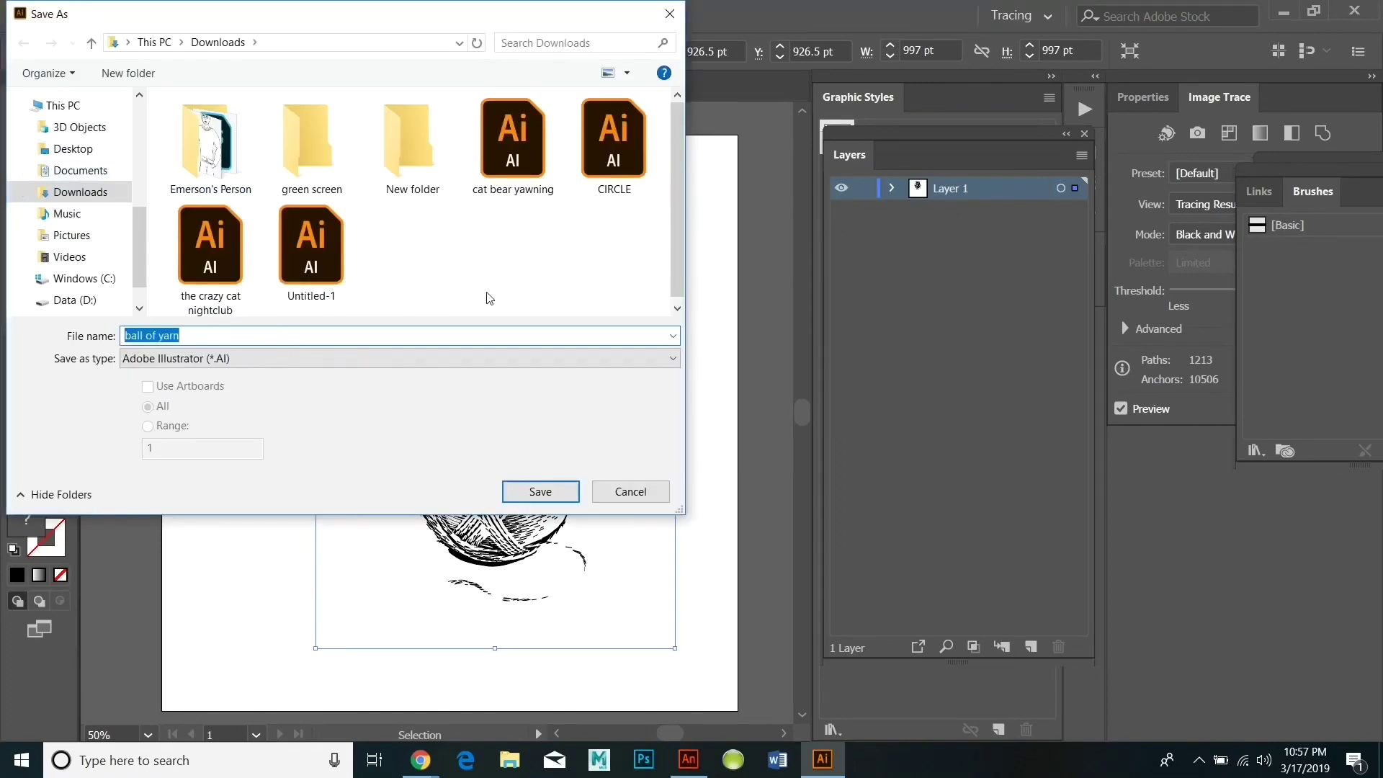
pyautogui.click(517, 495)
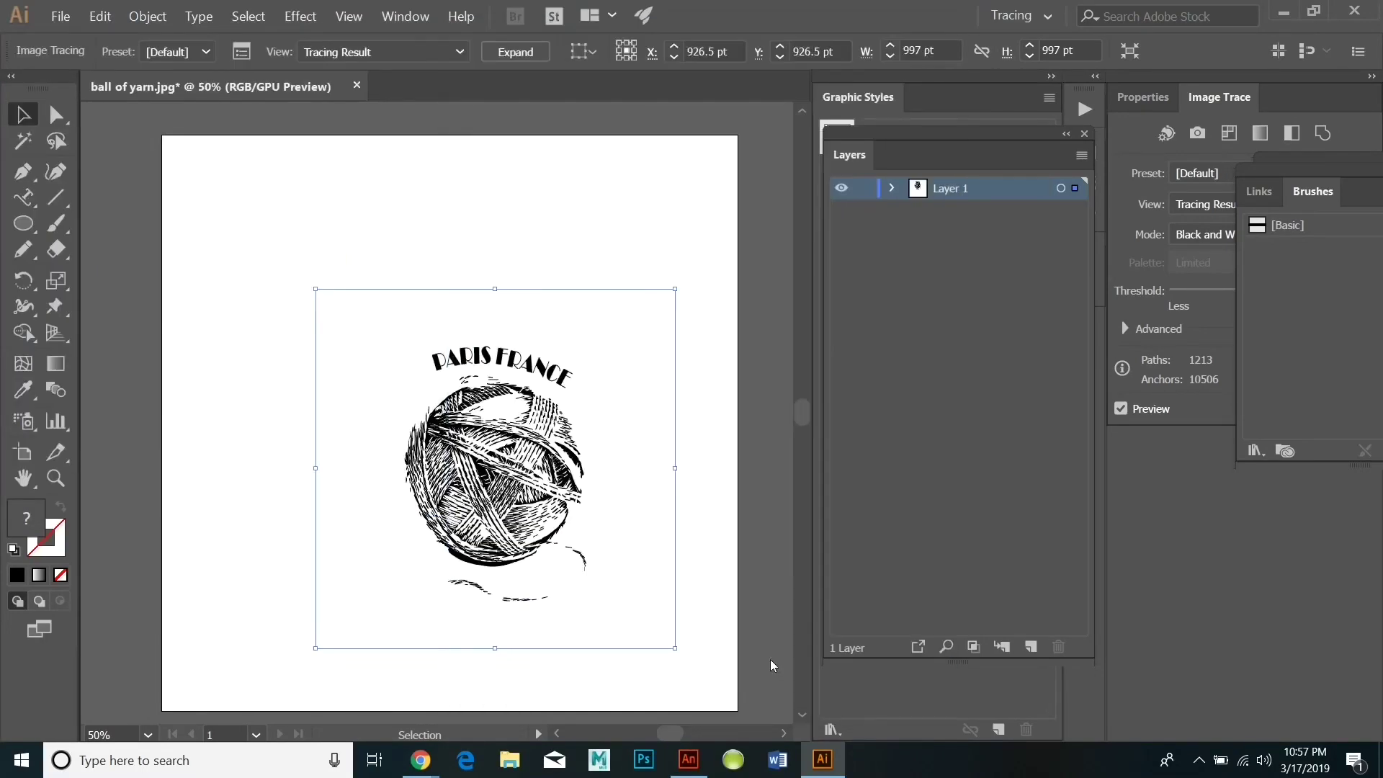
# Switch to Photoshop and open the "cat bear yawning" image from the Downloads files modified today.
pyautogui.click(644, 760)
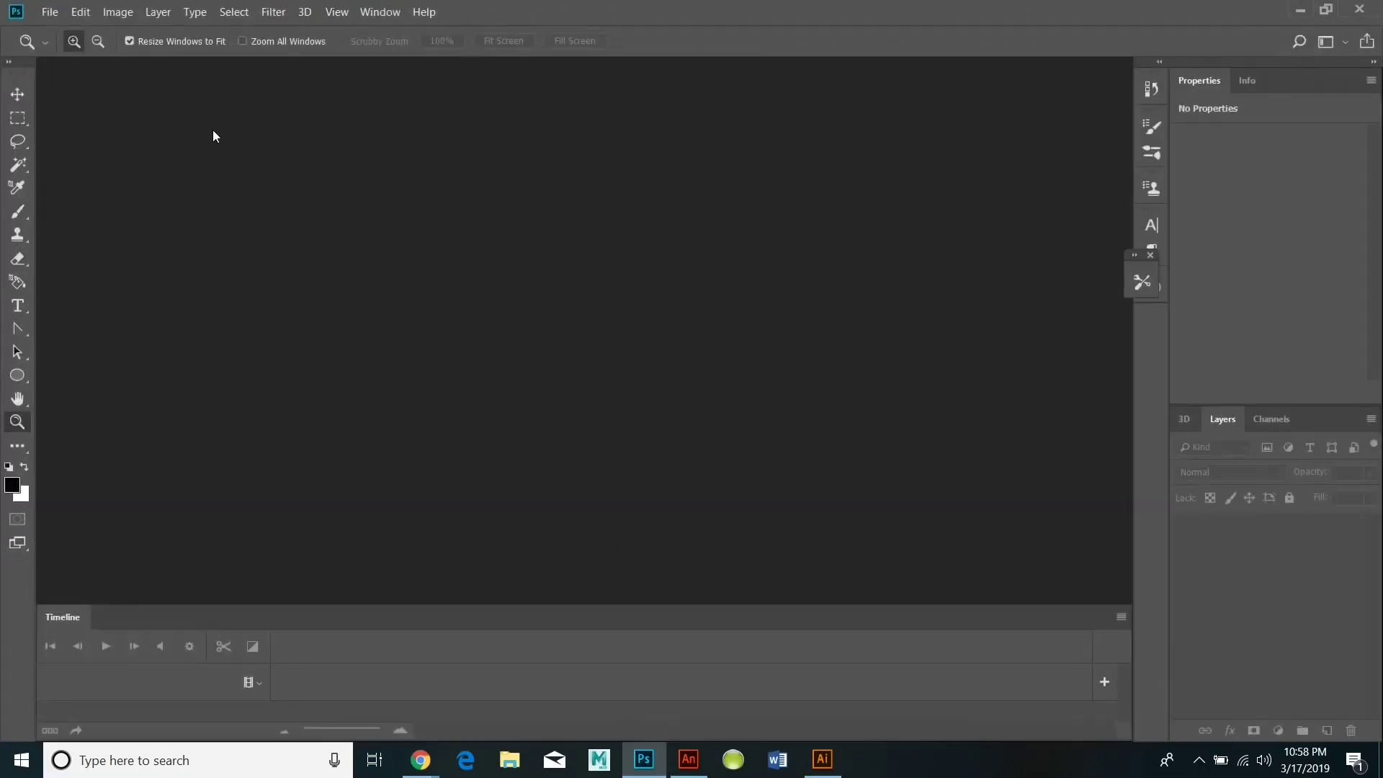
pyautogui.hotkey('ctrl', 'o')
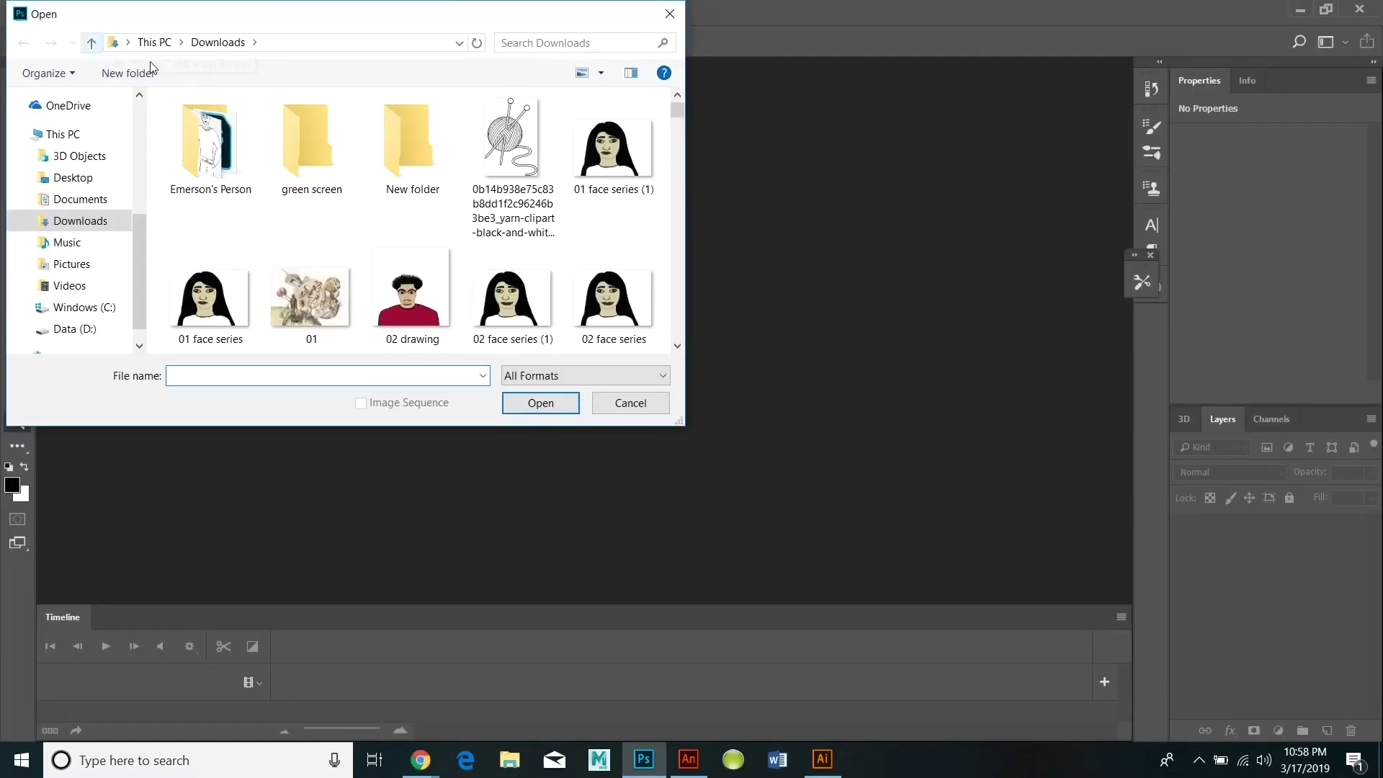
pyautogui.click(576, 42)
pyautogui.moveTo(679, 157); pyautogui.dragTo(682, 206)
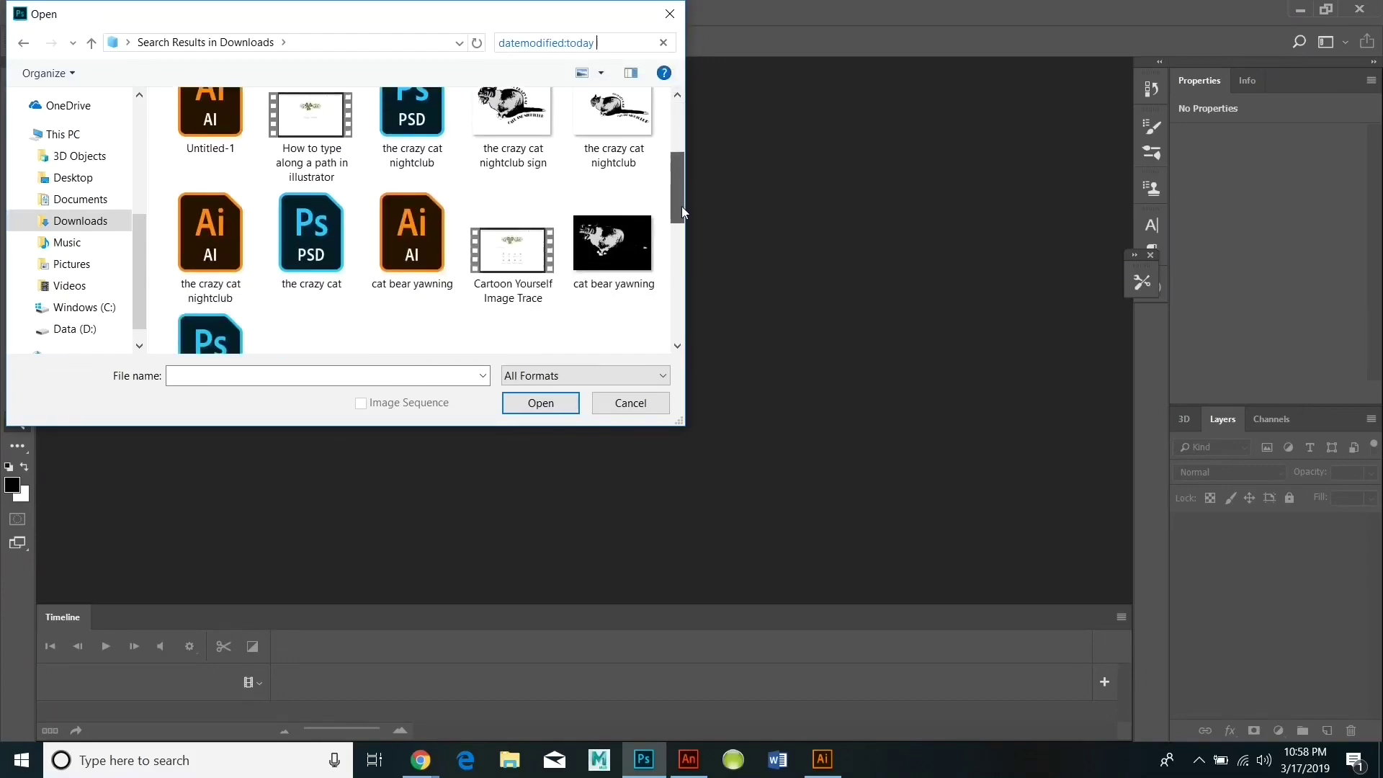
pyautogui.doubleClick(611, 236)
# Apply Puppet Warp to the cat, pinning its rear and tail base, and curl the tail upward.
pyautogui.click(84, 14)
pyautogui.click(122, 335)
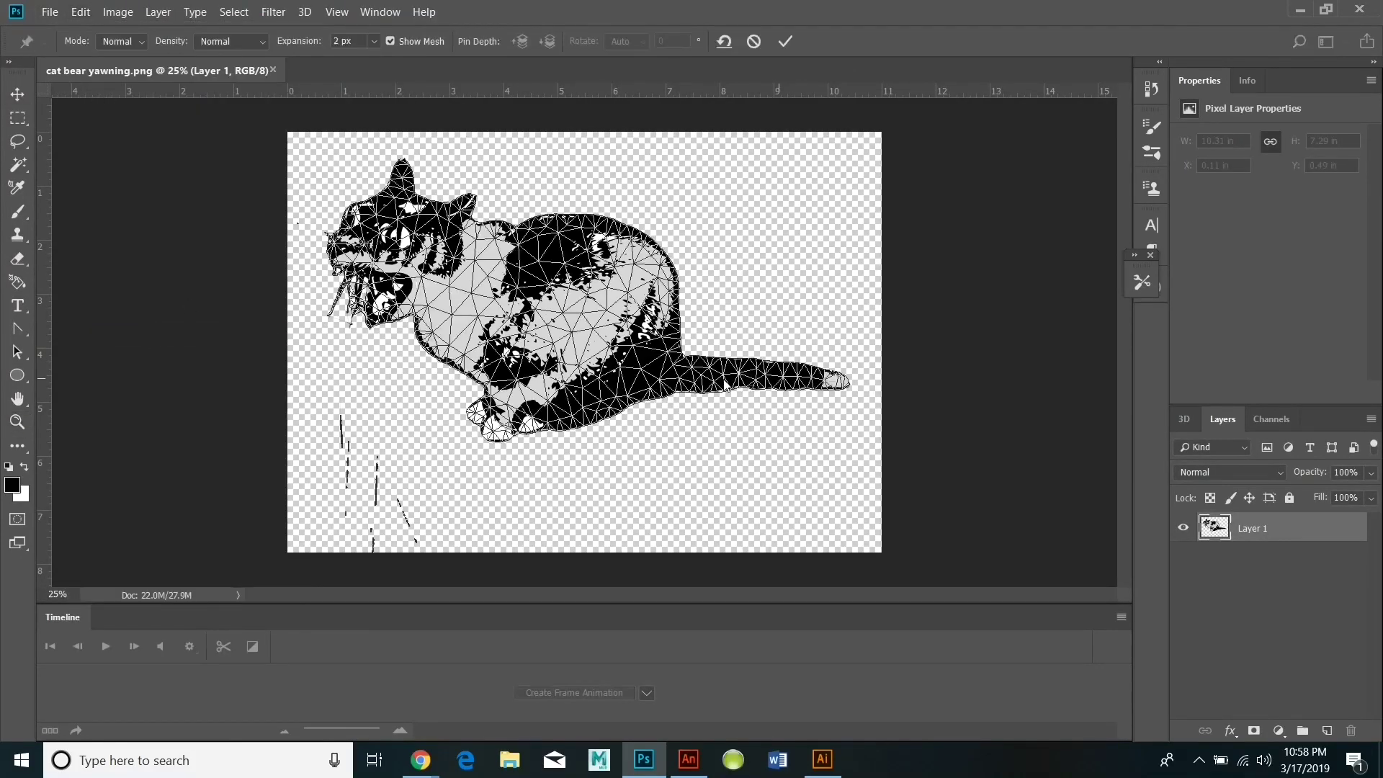
pyautogui.click(677, 389)
pyautogui.click(689, 356)
pyautogui.moveTo(839, 380); pyautogui.dragTo(722, 271)
pyautogui.moveTo(759, 327); pyautogui.dragTo(763, 372)
# Adjust the cat's head, ear, paws and lower haunches with more Puppet Warp pins and apply the warp.
pyautogui.moveTo(396, 170); pyautogui.dragTo(431, 164)
pyautogui.moveTo(647, 394); pyautogui.dragTo(650, 415)
pyautogui.moveTo(504, 419); pyautogui.dragTo(505, 404)
pyautogui.moveTo(650, 415); pyautogui.dragTo(645, 412)
pyautogui.moveTo(627, 416); pyautogui.dragTo(666, 412)
pyautogui.moveTo(487, 226); pyautogui.dragTo(488, 238)
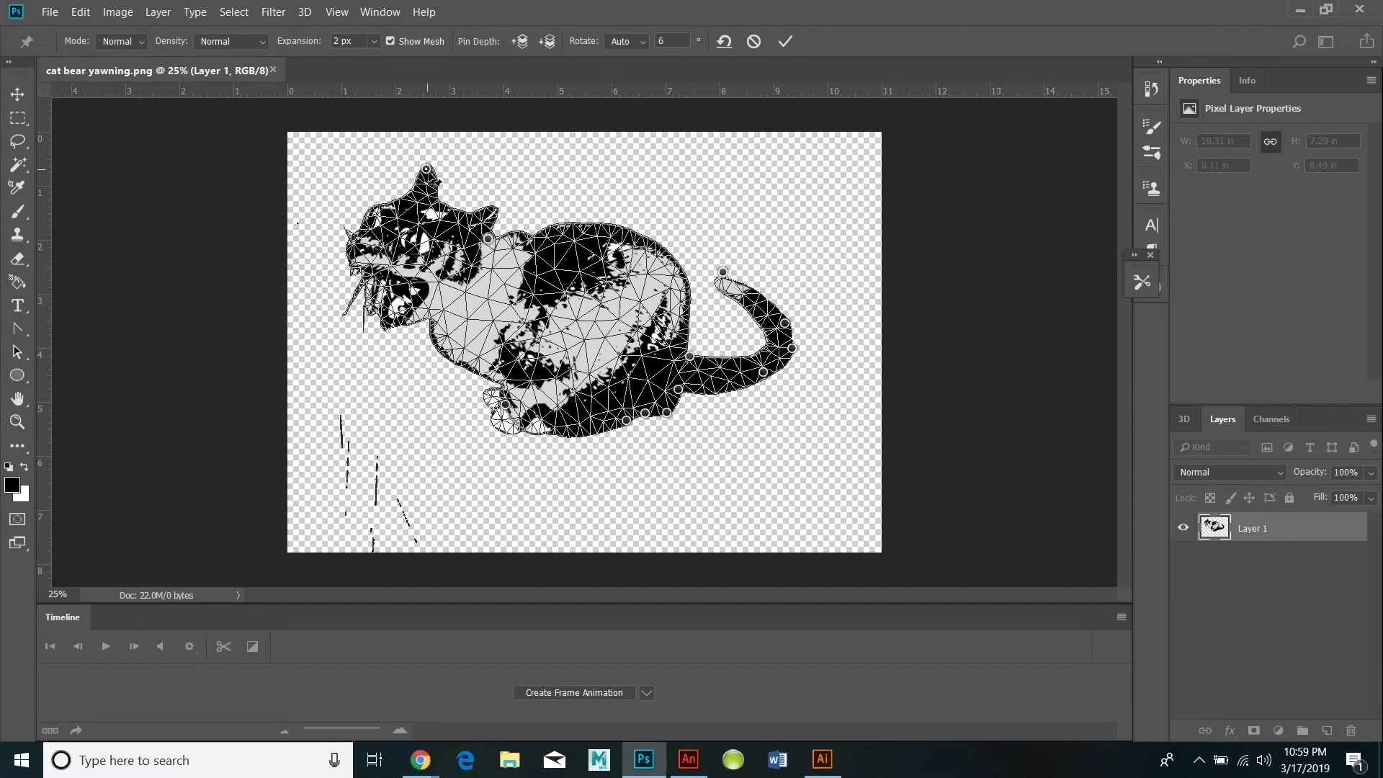
pyautogui.moveTo(431, 164); pyautogui.dragTo(439, 185)
pyautogui.click(785, 42)
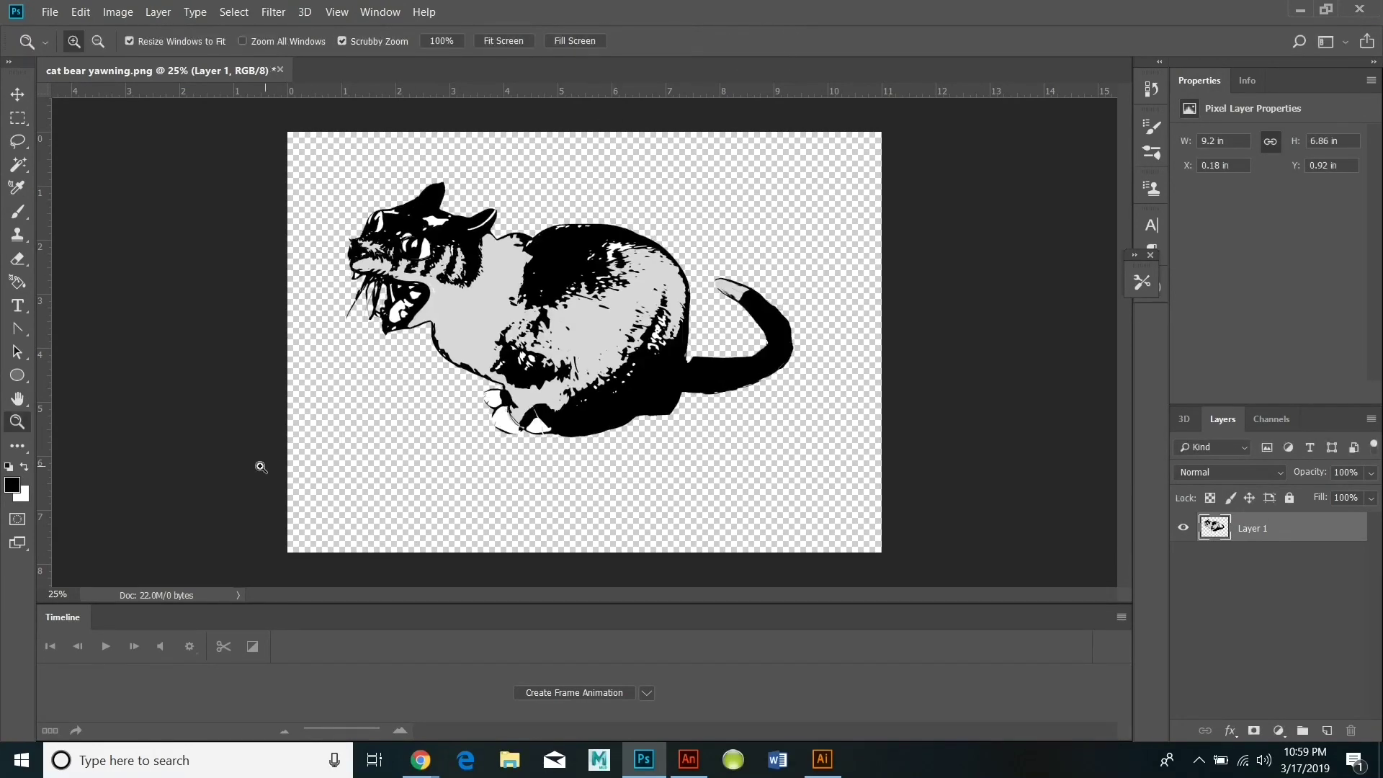
# Set the canvas height of the cat document to 11 inches.
pyautogui.click(19, 212)
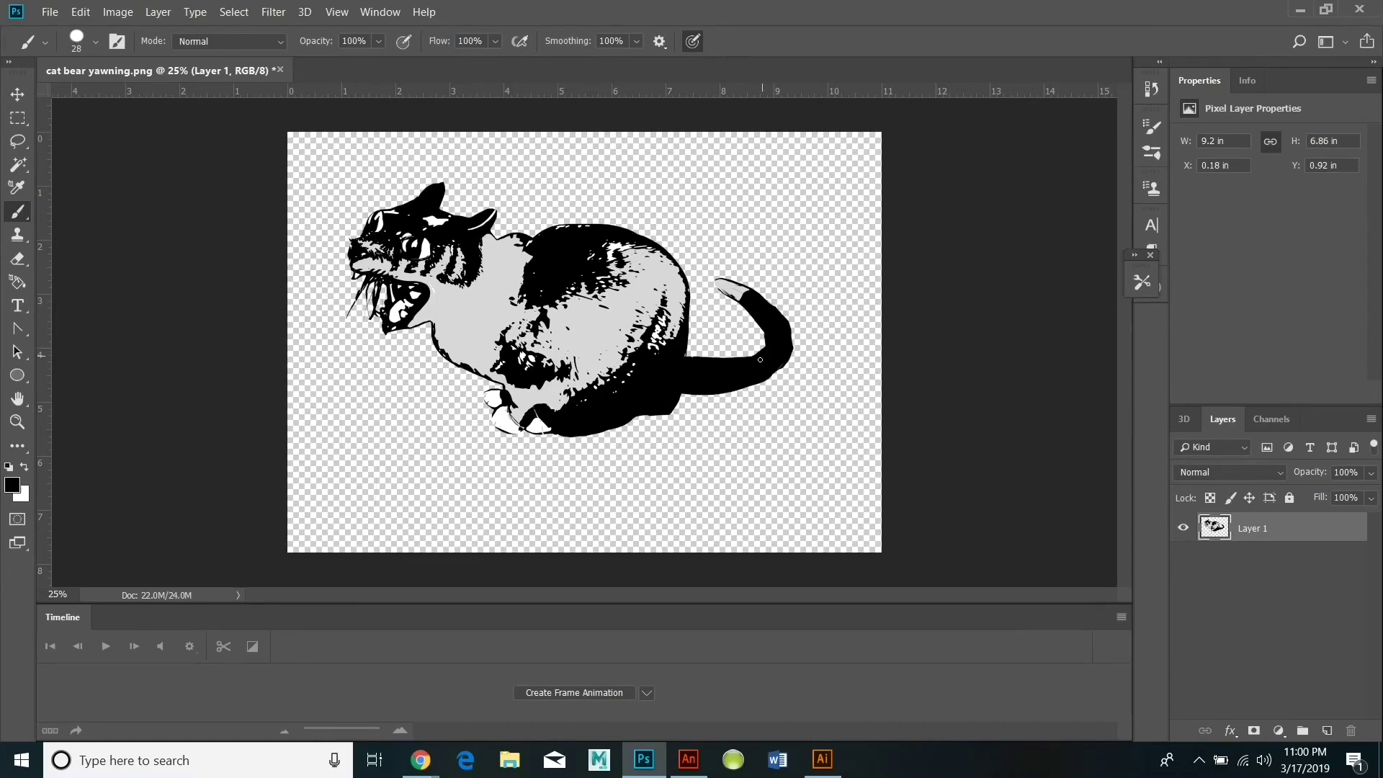
pyautogui.click(118, 12)
pyautogui.click(161, 157)
pyautogui.press('Escape')
pyautogui.click(118, 11)
pyautogui.click(161, 156)
pyautogui.moveTo(665, 271); pyautogui.dragTo(608, 271)
pyautogui.write('11')
pyautogui.click(830, 165)
# Open the "Paris france ball of yarn.ai" file with the default import settings.
pyautogui.click(50, 12)
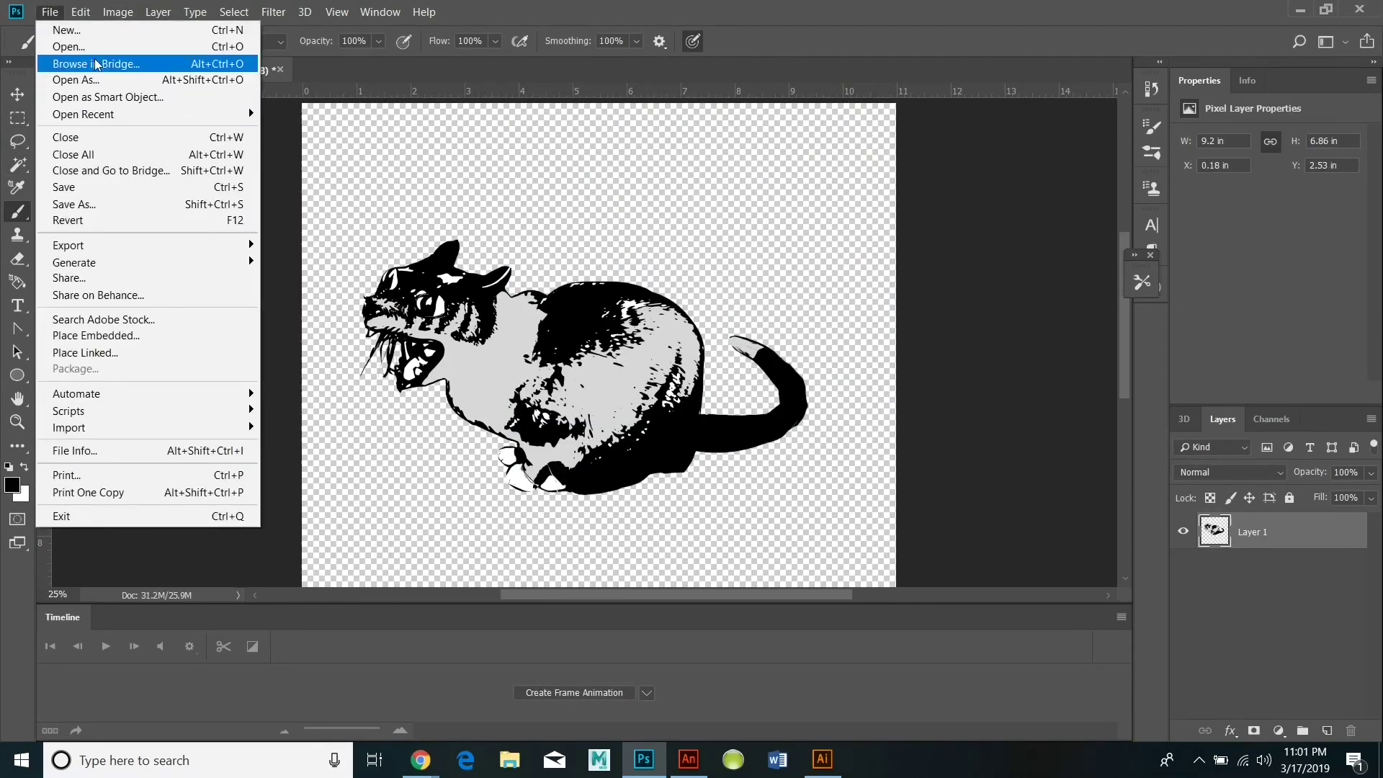
pyautogui.click(65, 41)
pyautogui.doubleClick(211, 162)
pyautogui.click(900, 475)
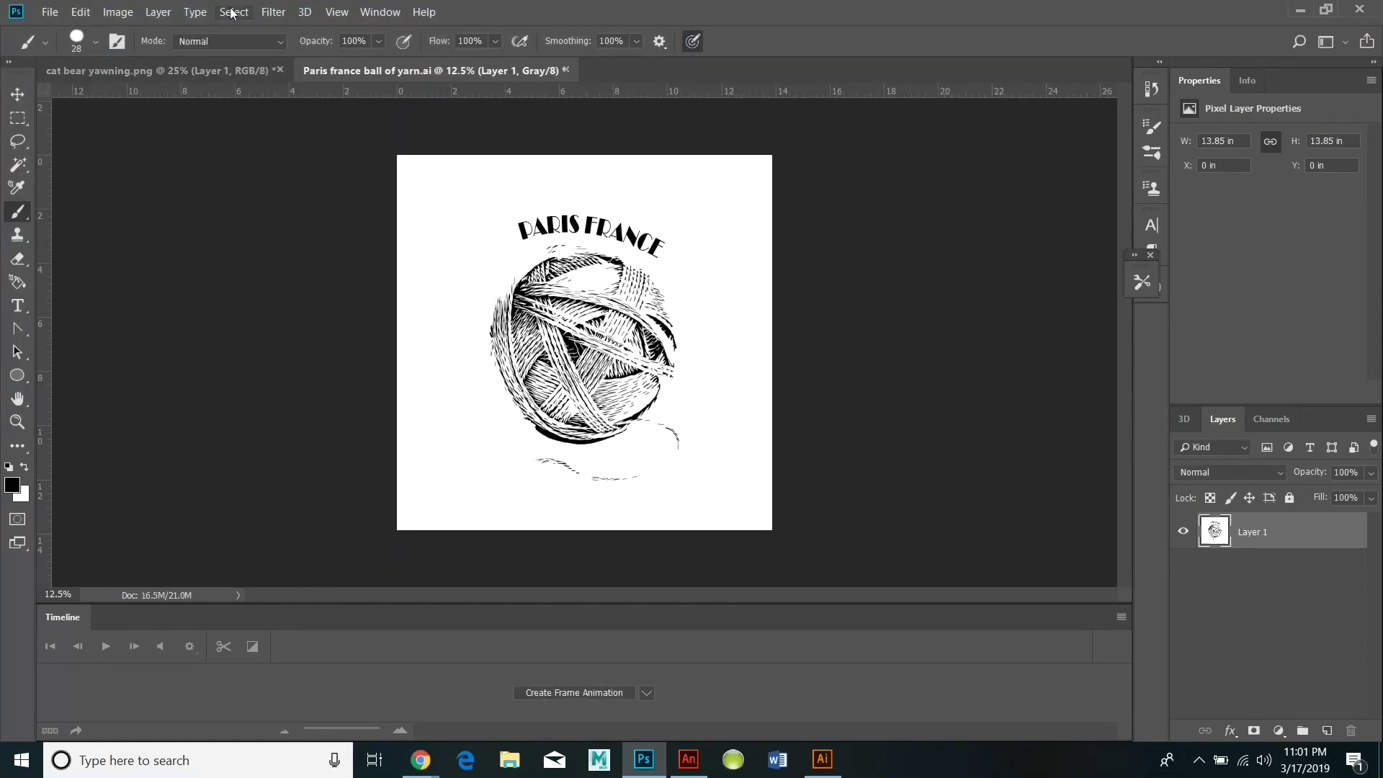
# Select the black yarn and lettering with Color Range using Shadows, Fuzziness 0% and Range 247.
pyautogui.click(233, 11)
pyautogui.click(264, 154)
pyautogui.click(1092, 134)
pyautogui.click(1001, 207)
pyautogui.moveTo(919, 243); pyautogui.dragTo(1057, 259)
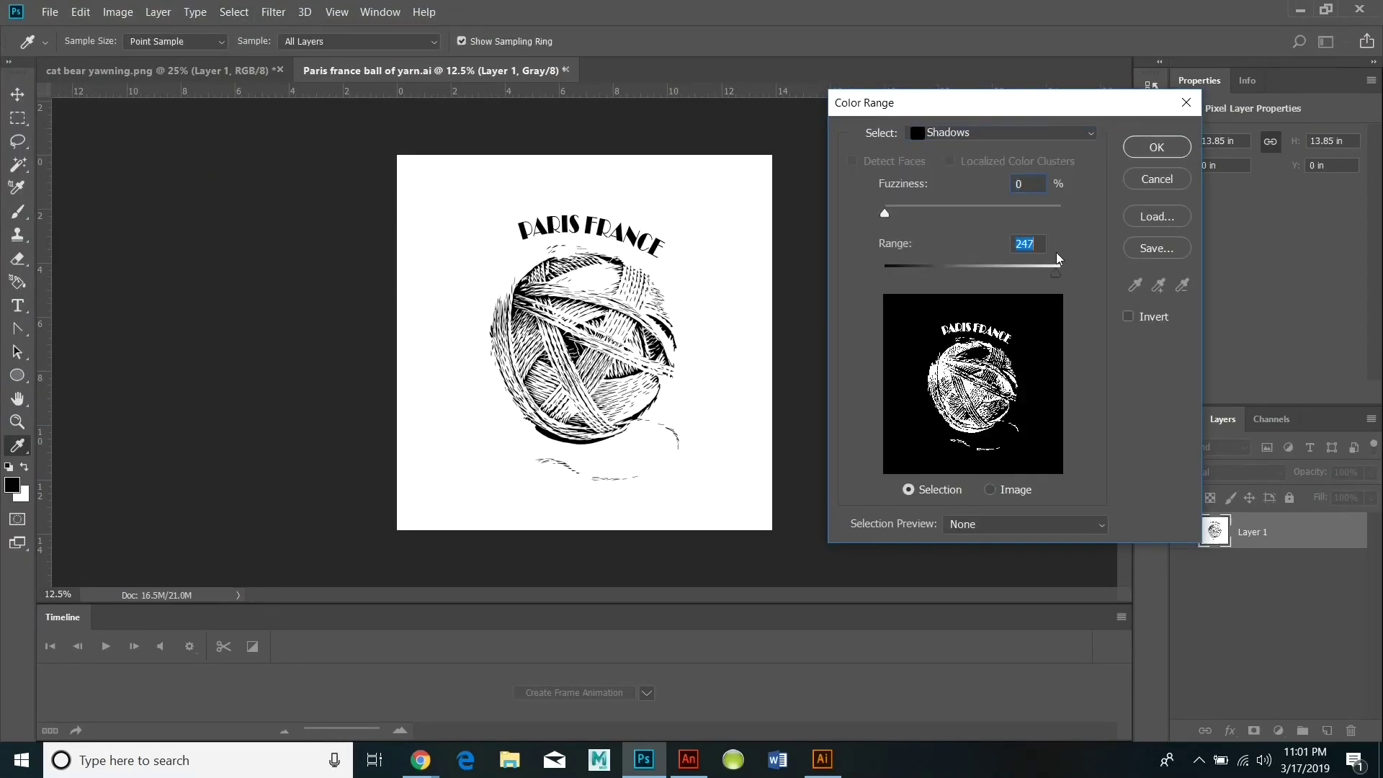
pyautogui.click(1153, 147)
# Copy the selected yarn artwork and paste it into the "cat bear yawning.png" document.
pyautogui.click(80, 11)
pyautogui.click(108, 131)
pyautogui.click(144, 70)
pyautogui.click(80, 11)
pyautogui.click(101, 162)
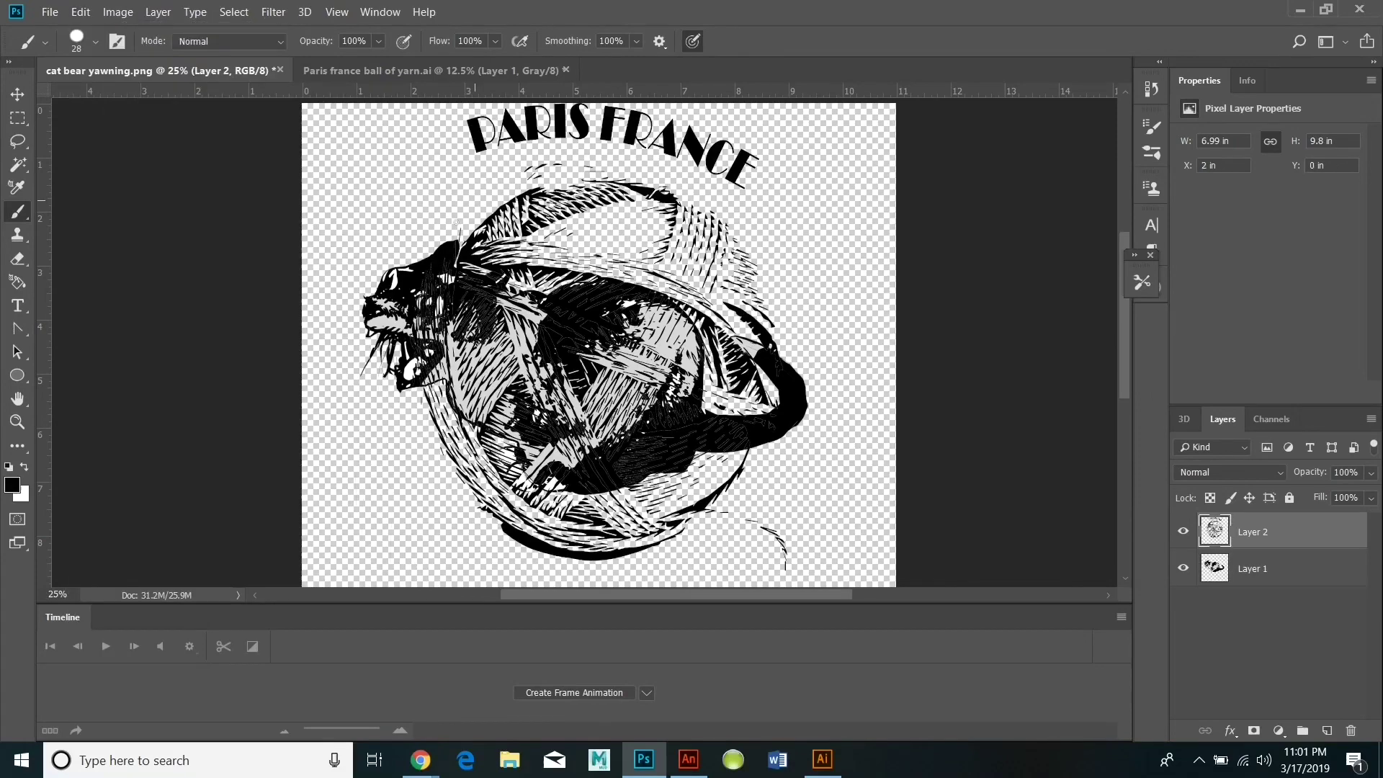
# Scale the pasted yarn logo down to about 18%, place it just in front of the cat's paws, and apply the transform.
pyautogui.click(80, 11)
pyautogui.moveTo(284, 389)
pyautogui.click(316, 408)
pyautogui.moveTo(787, 104); pyautogui.dragTo(482, 478)
pyautogui.moveTo(461, 544); pyautogui.dragTo(420, 502)
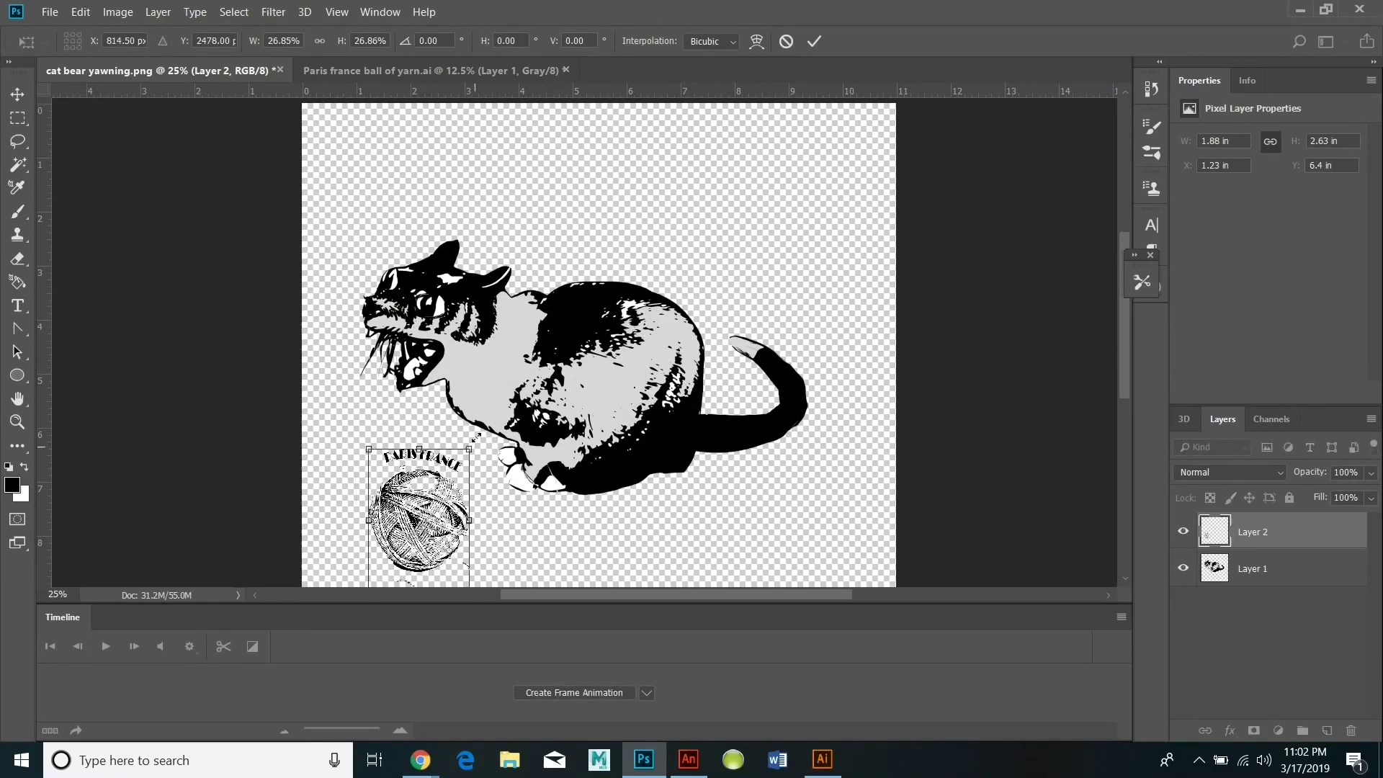
pyautogui.moveTo(469, 448); pyautogui.dragTo(418, 518)
pyautogui.moveTo(393, 556); pyautogui.dragTo(438, 518)
pyautogui.moveTo(414, 480); pyautogui.dragTo(389, 449)
pyautogui.moveTo(390, 549); pyautogui.dragTo(395, 540)
pyautogui.moveTo(423, 497); pyautogui.dragTo(434, 482)
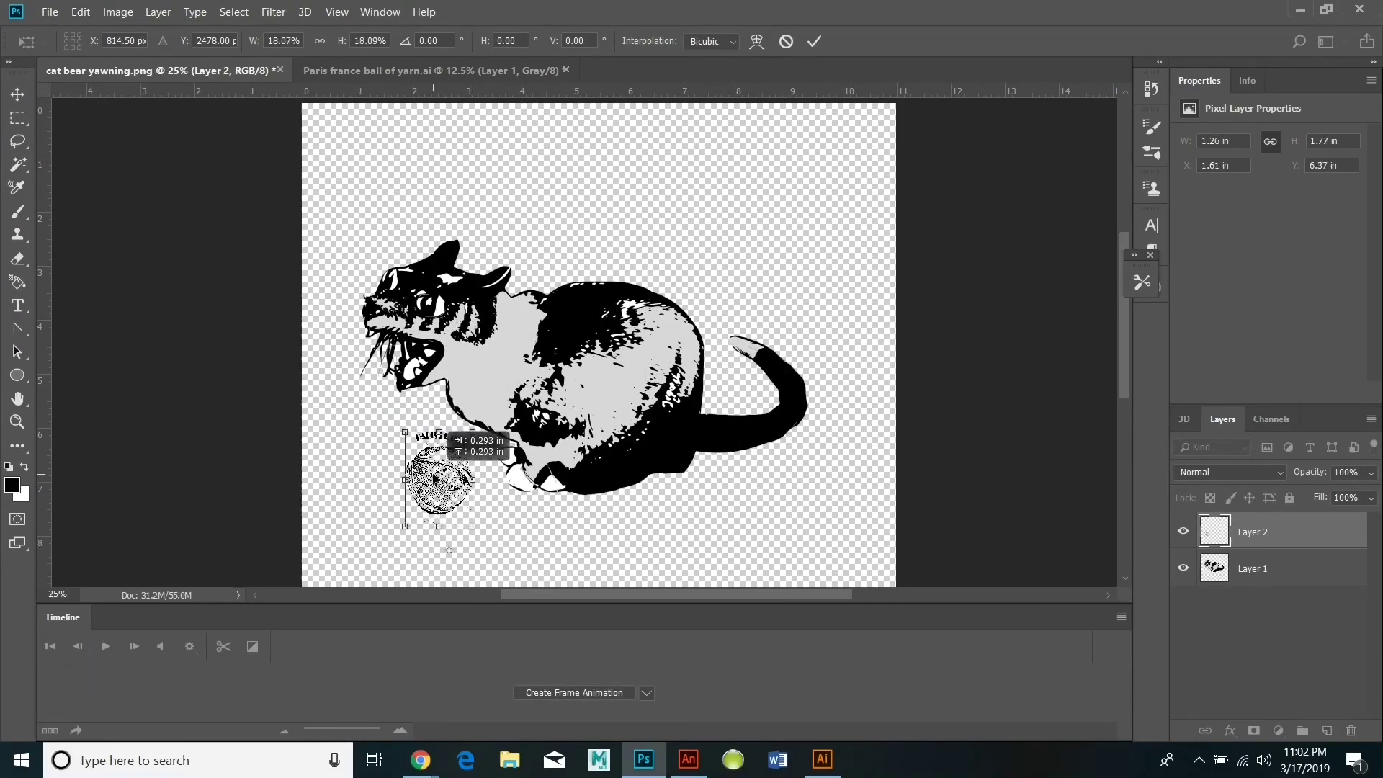
pyautogui.click(17, 93)
pyautogui.click(639, 301)
pyautogui.click(117, 12)
pyautogui.moveTo(123, 52)
pyautogui.click(325, 87)
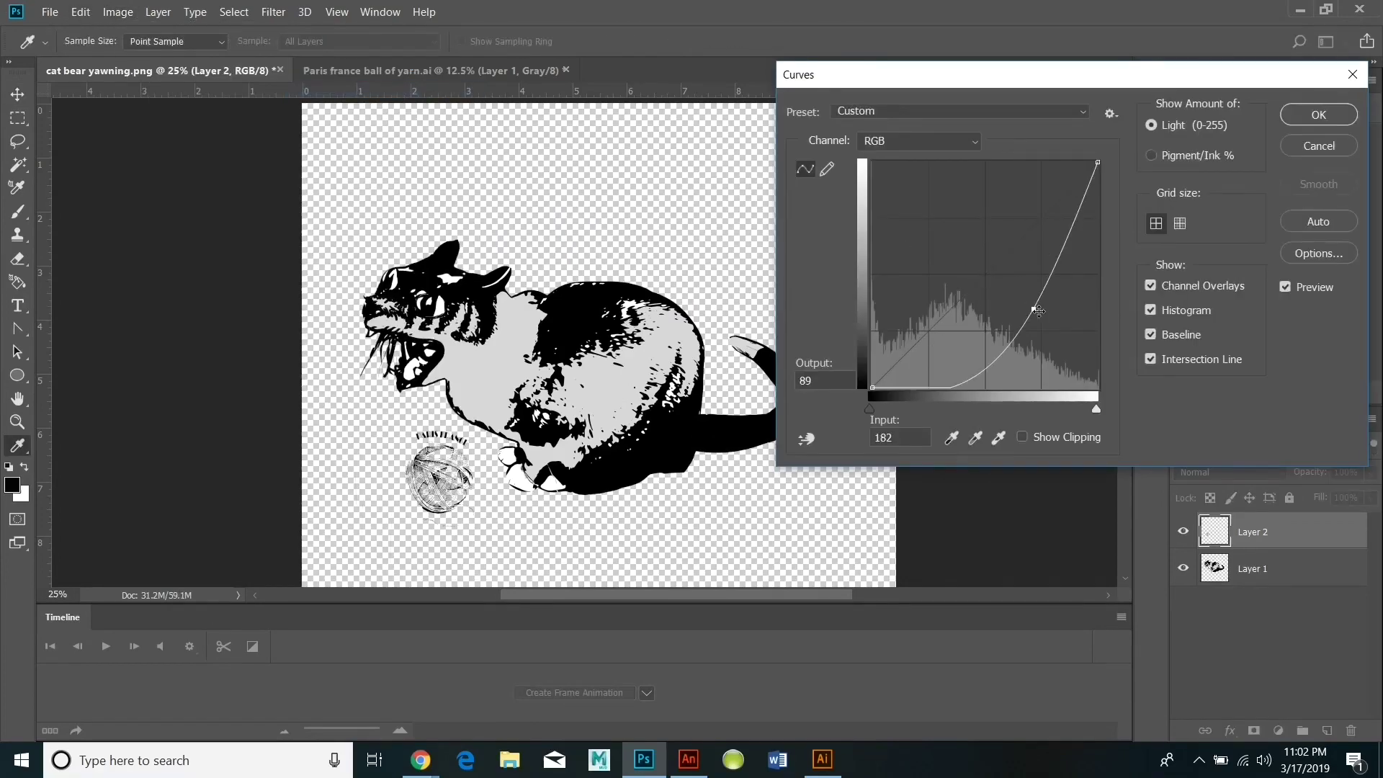
pyautogui.press('Escape')
# Create a new layer and move it beneath the cat and yarn layers.
pyautogui.click(158, 11)
pyautogui.moveTo(160, 31)
pyautogui.click(367, 31)
pyautogui.click(835, 208)
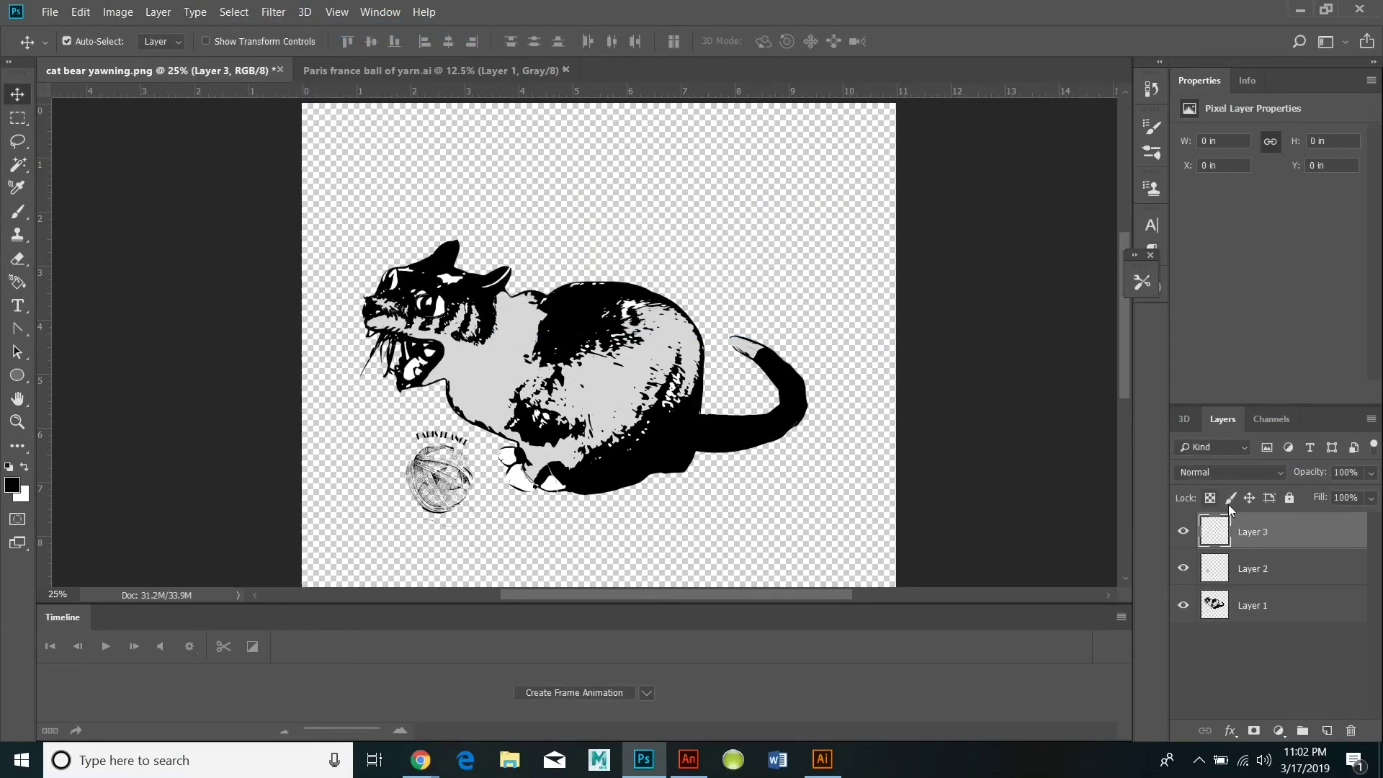
pyautogui.moveTo(1239, 532); pyautogui.dragTo(1246, 612)
# Fill the new bottom layer with white as the background.
pyautogui.click(80, 12)
pyautogui.click(91, 277)
pyautogui.click(911, 182)
pyautogui.click(928, 367)
pyautogui.click(1059, 187)
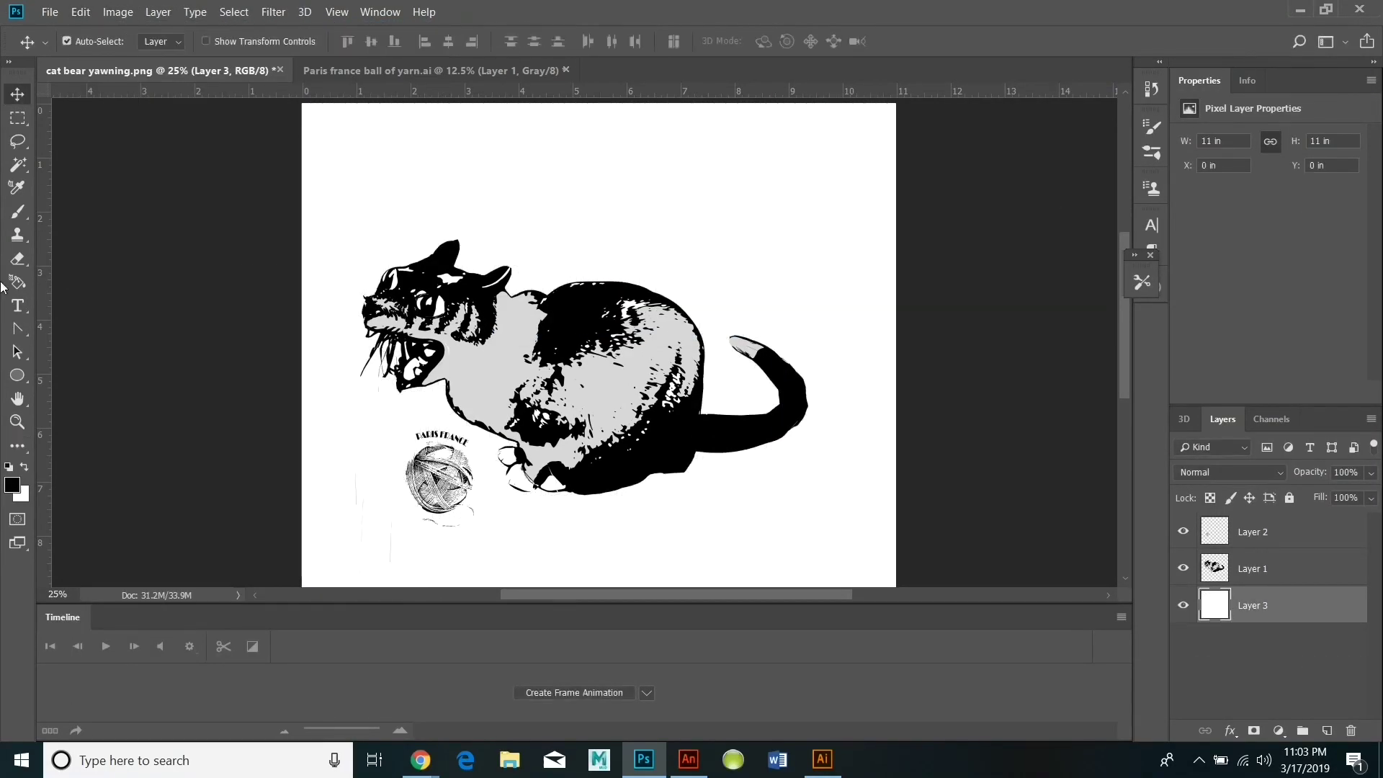
# Erase the faint stray vertical lines near the ball of yarn on the cat layer.
pyautogui.hotkey('alt', ']')
pyautogui.press('e')
# Darken the yarn layer, Layer 2, with Hue/Saturation at saturation +100 and lightness -86.
pyautogui.hotkey('alt', ']')
pyautogui.click(117, 13)
pyautogui.moveTo(275, 55)
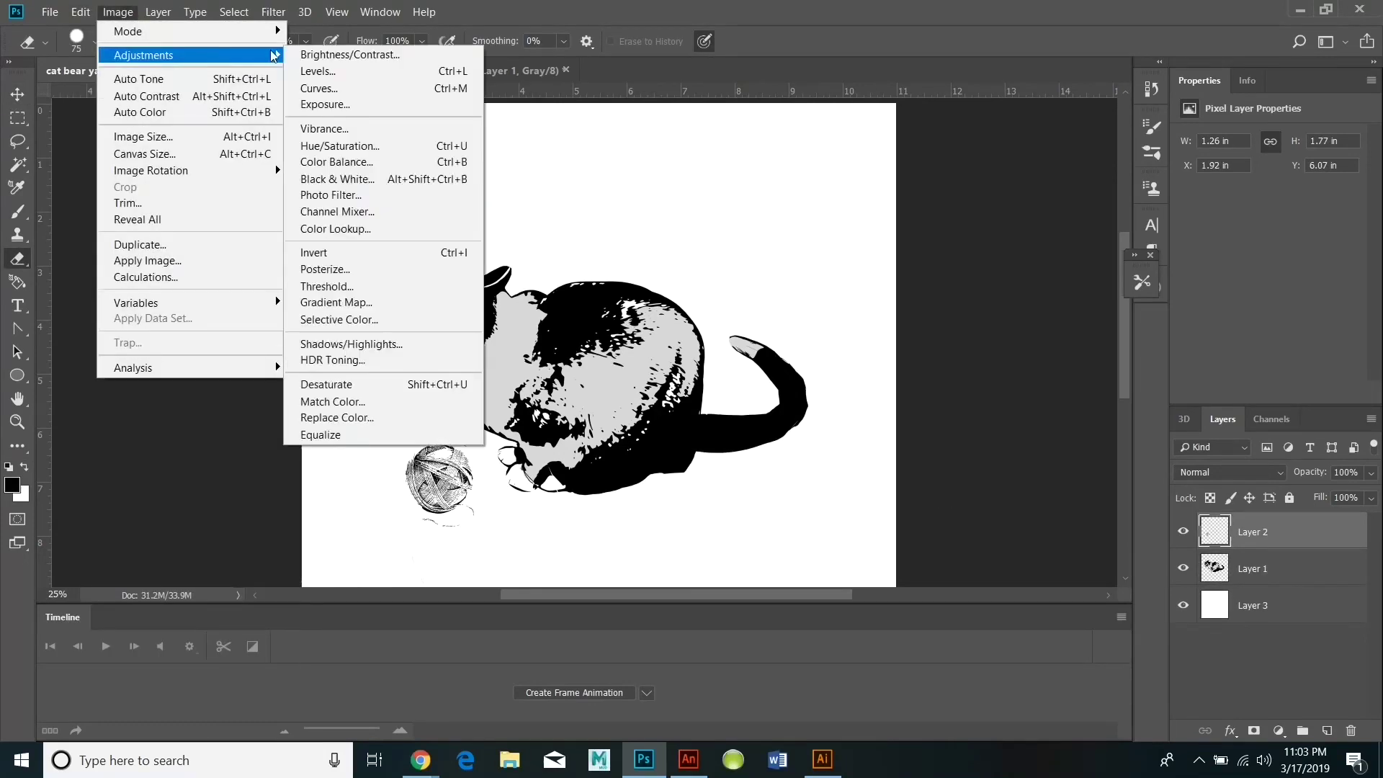
pyautogui.click(339, 146)
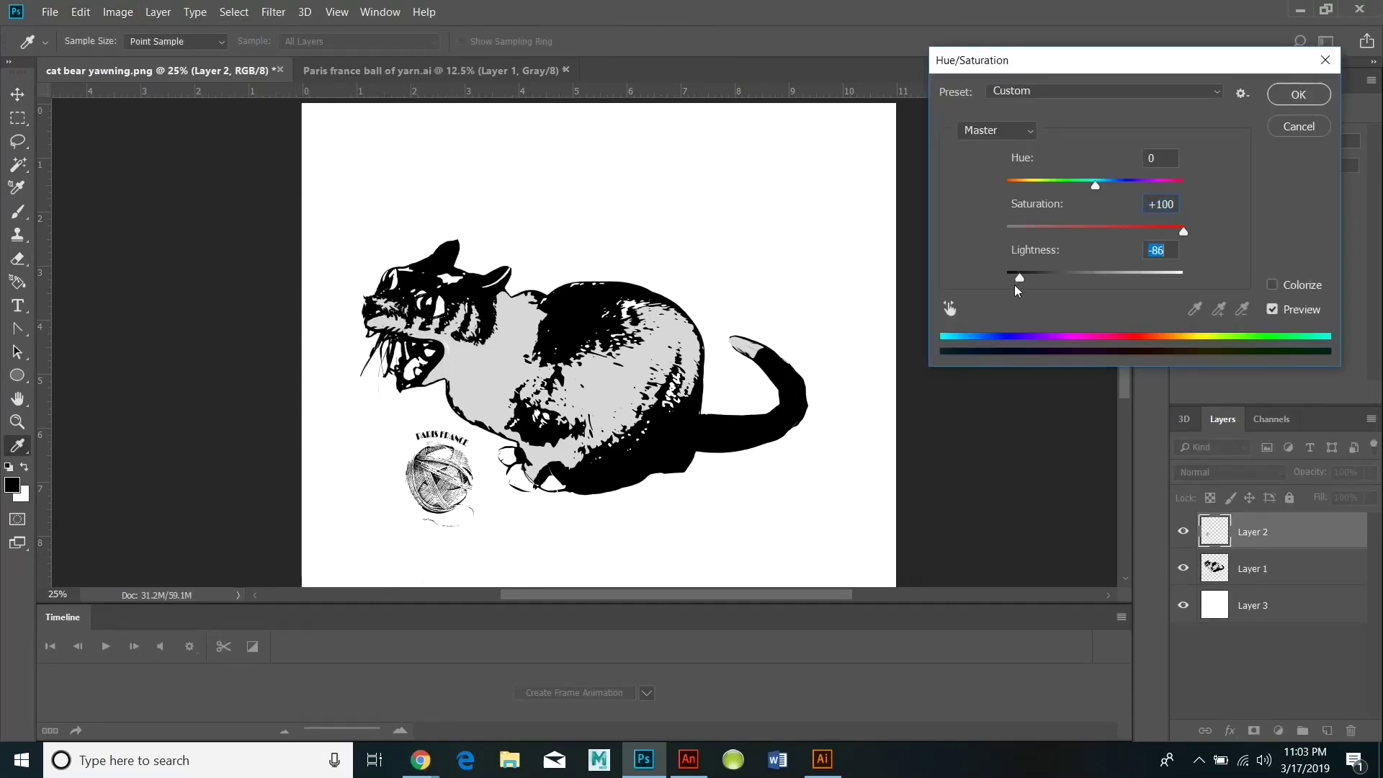
pyautogui.click(1317, 98)
# Enlarge the yarn logo to about 137% width and 126% height, place it in front of the cat's paws, and apply the transform.
pyautogui.click(80, 11)
pyautogui.click(159, 368)
pyautogui.moveTo(405, 430); pyautogui.dragTo(391, 410)
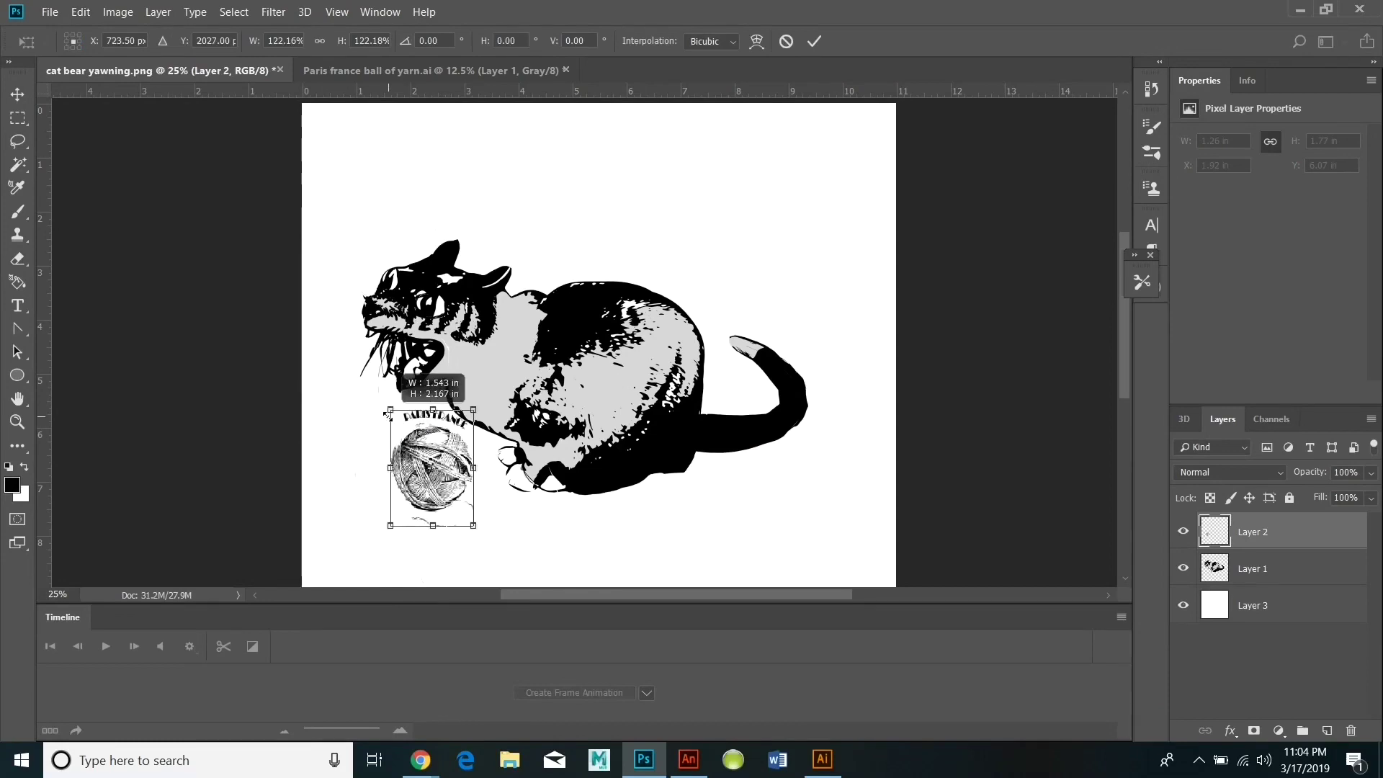
pyautogui.moveTo(436, 476); pyautogui.dragTo(412, 473)
pyautogui.moveTo(409, 526); pyautogui.dragTo(461, 530)
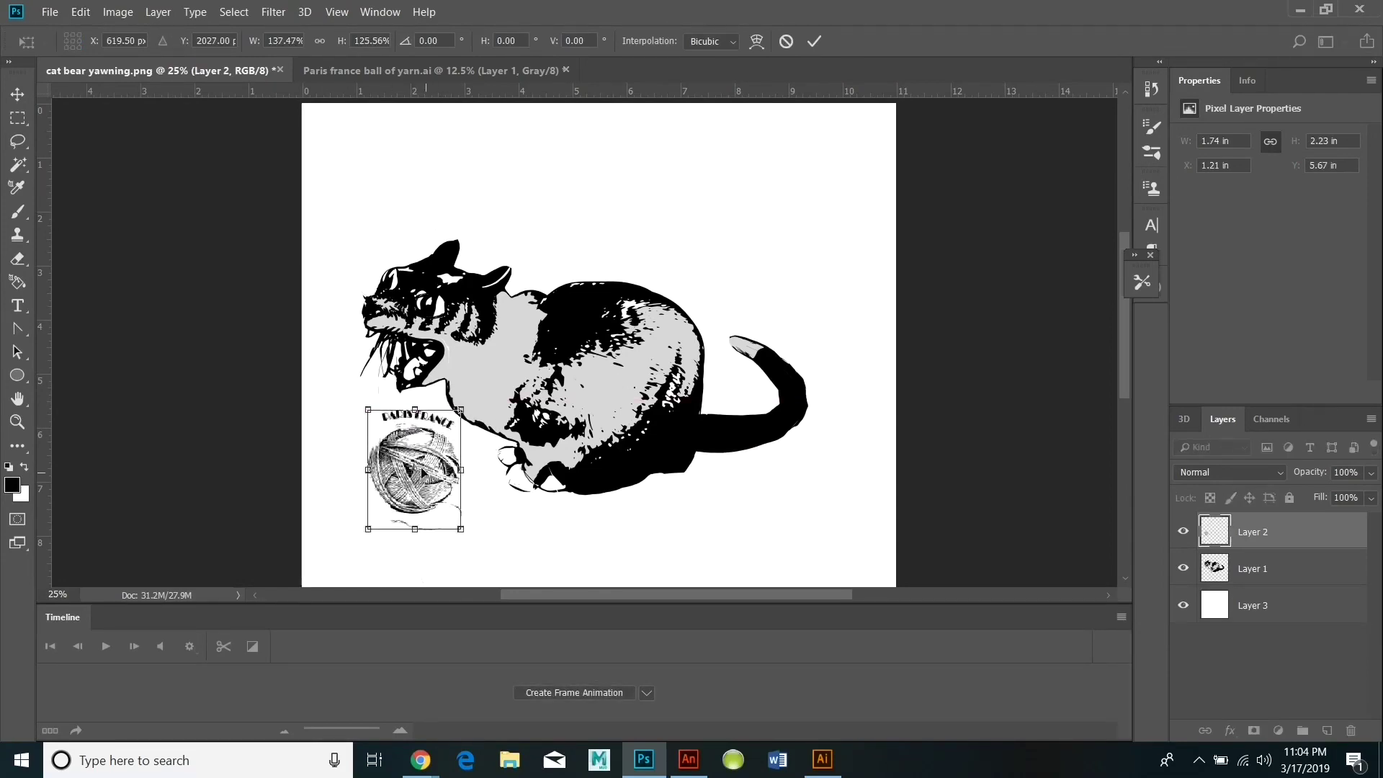
pyautogui.moveTo(411, 463)
pyautogui.mouseDown()
pyautogui.moveTo(426, 454)
pyautogui.moveTo(427, 469)
pyautogui.mouseUp()
pyautogui.click(16, 94)
pyautogui.click(648, 296)
# Shift the cat slightly away from the yarn toward the right side of the canvas.
pyautogui.moveTo(553, 464)
pyautogui.mouseDown()
pyautogui.moveTo(552, 395)
pyautogui.moveTo(564, 458)
pyautogui.mouseUp()
pyautogui.moveTo(788, 507); pyautogui.dragTo(788, 483)
pyautogui.scroll(-2, 815, 456)
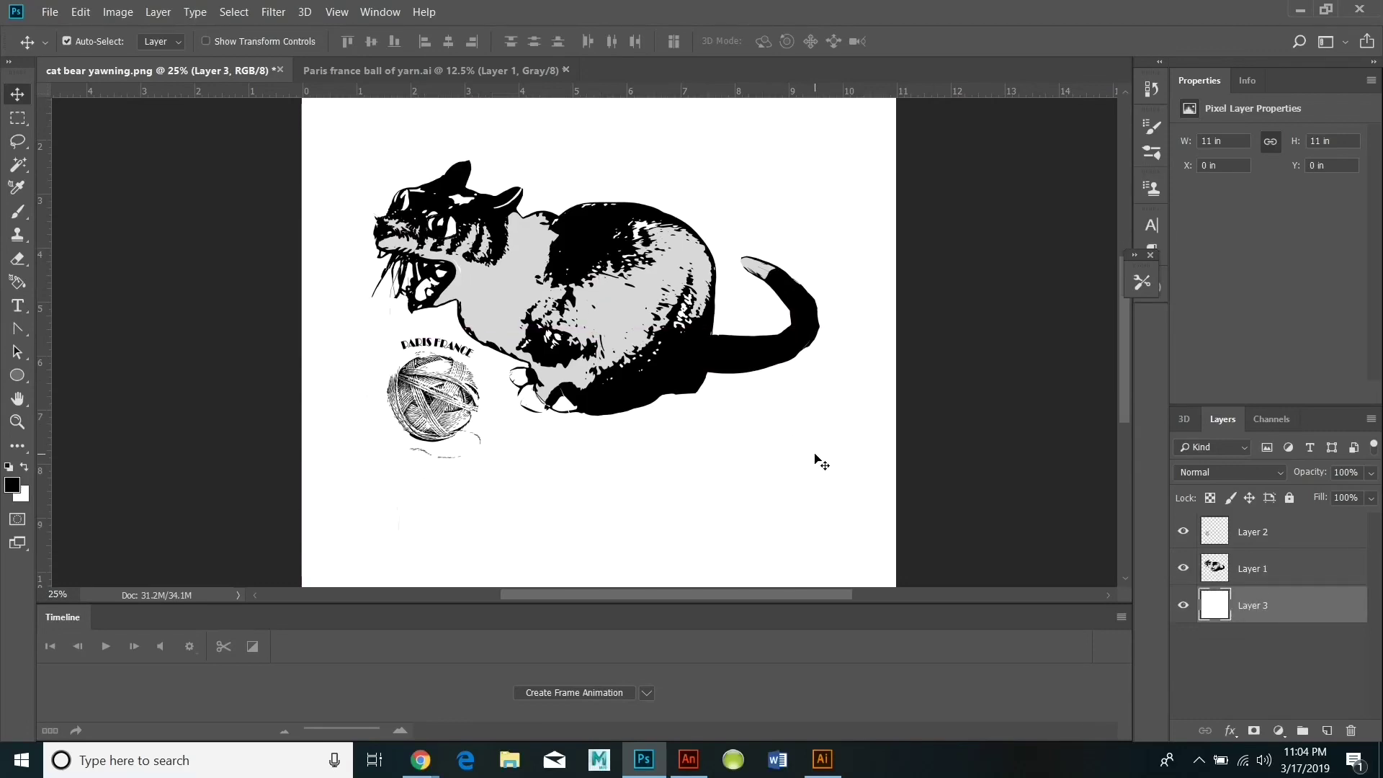
# Flatten the cat, yarn and white layers into a single background.
pyautogui.click(1253, 532)
pyautogui.click(158, 12)
pyautogui.click(180, 661)
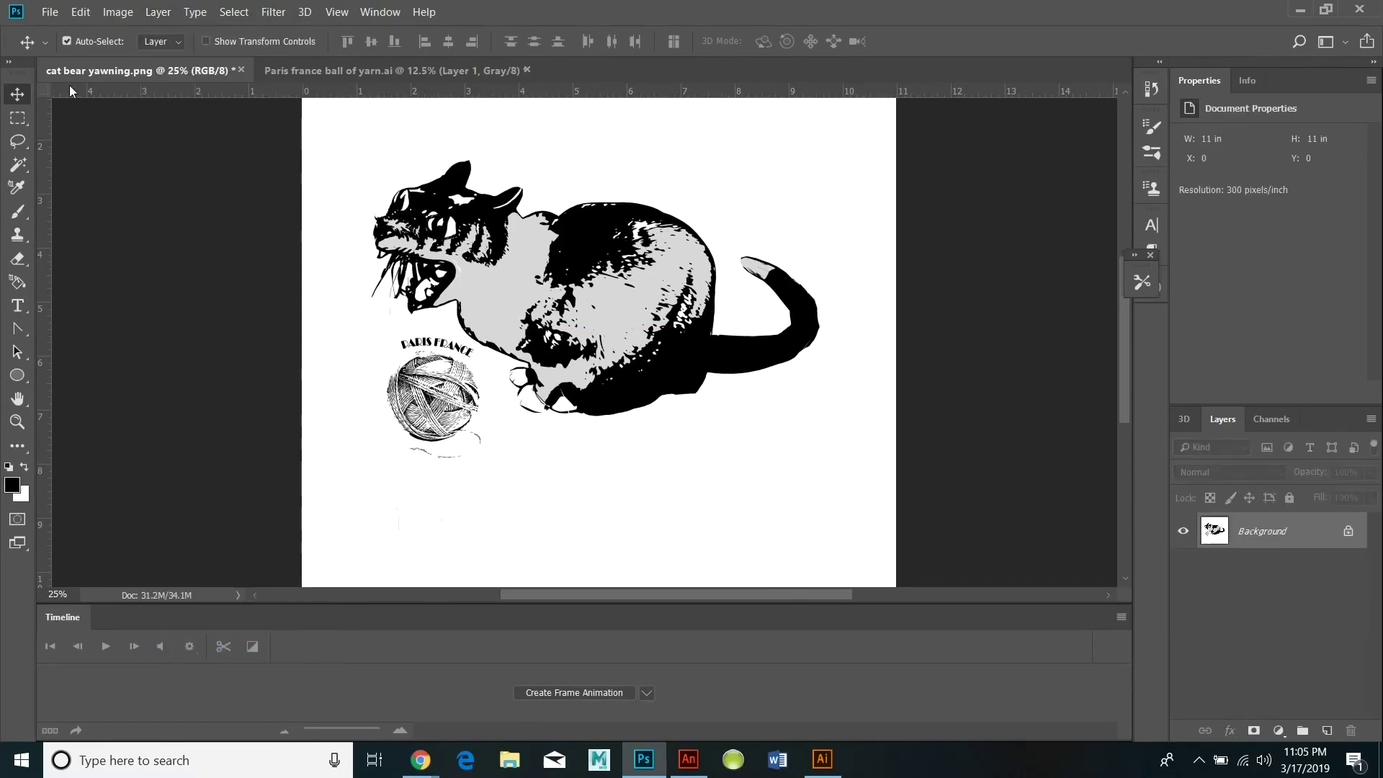
# Save the flattened picture as circle.png and open it in Illustrator.
pyautogui.click(49, 12)
pyautogui.click(72, 188)
pyautogui.click(537, 521)
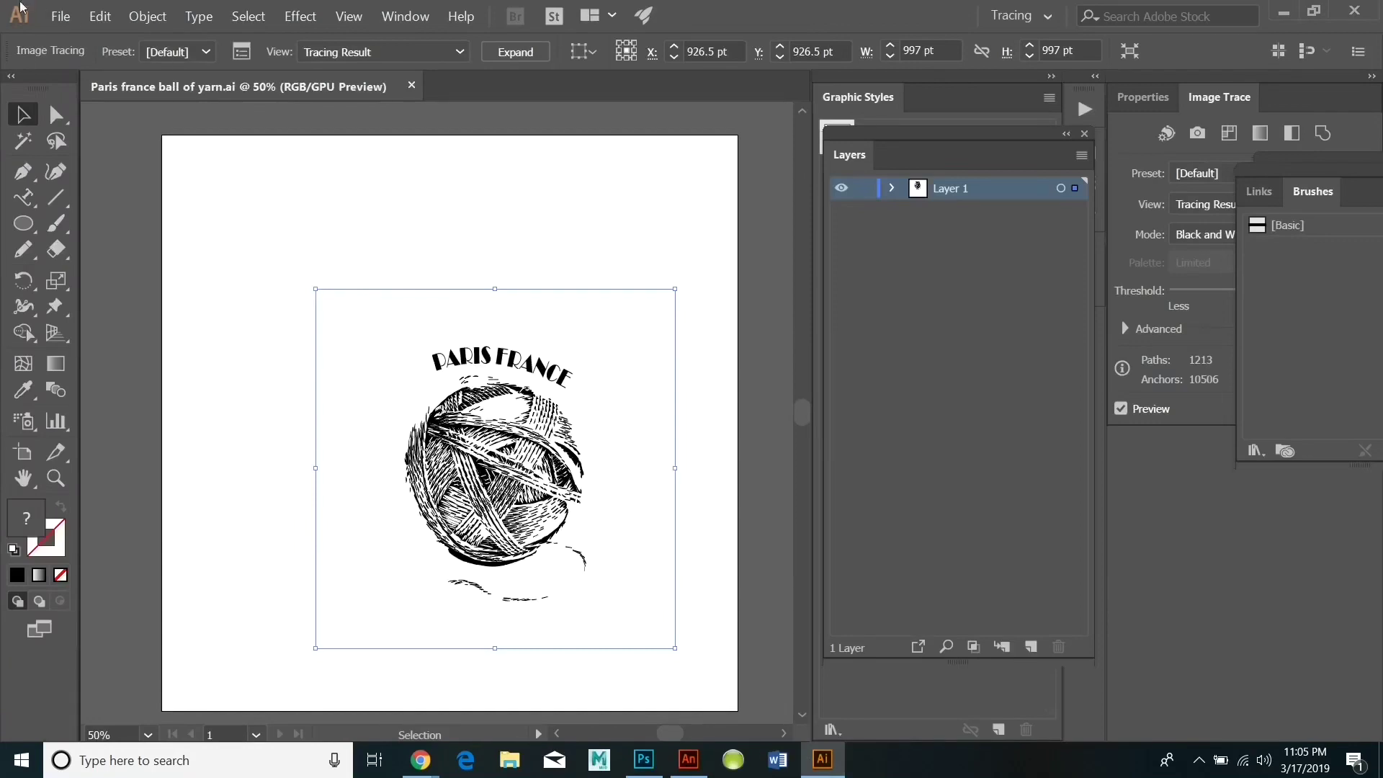
pyautogui.hotkey('ctrl', 'o')
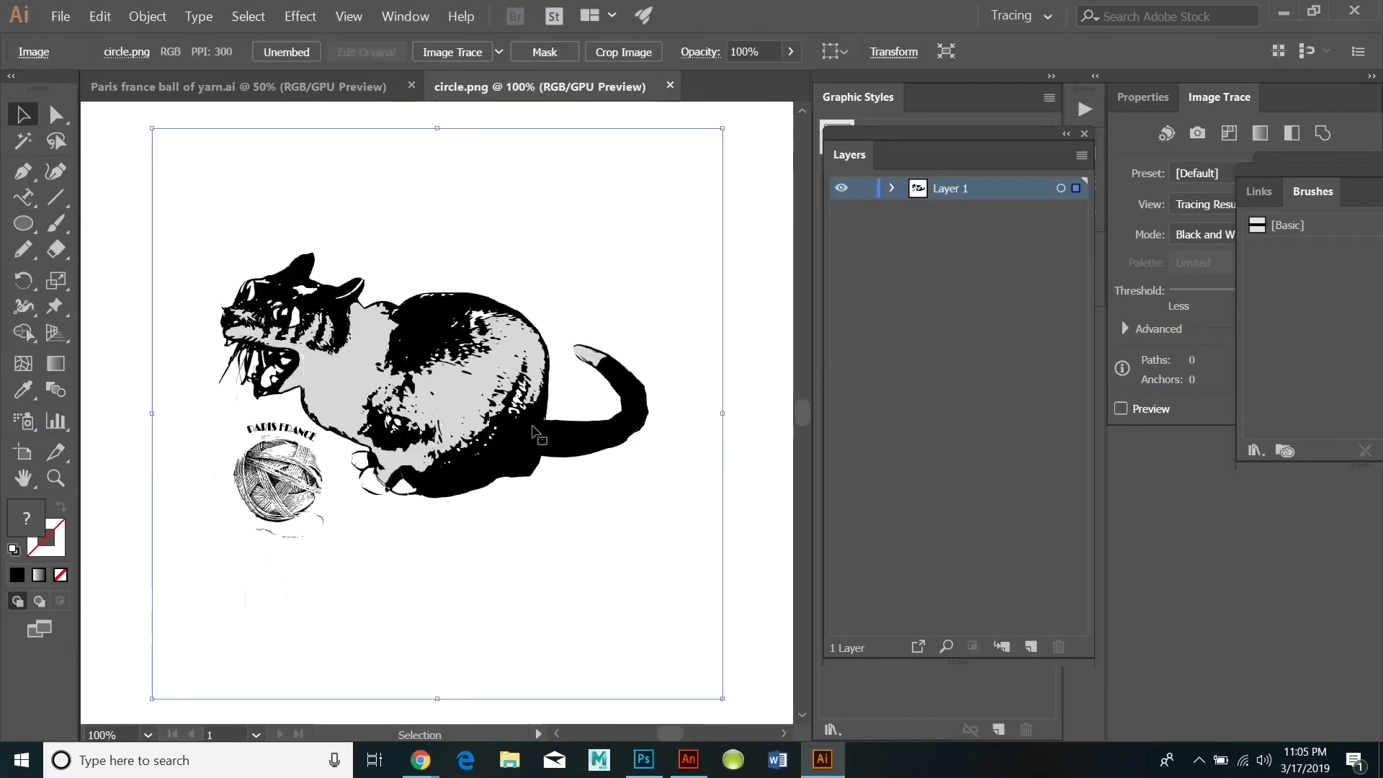
# Draw a large circle with 0% opacity around the cat and the ball of yarn.
pyautogui.moveTo(23, 223); pyautogui.dragTo(111, 272)
pyautogui.moveTo(790, 51); pyautogui.dragTo(704, 77)
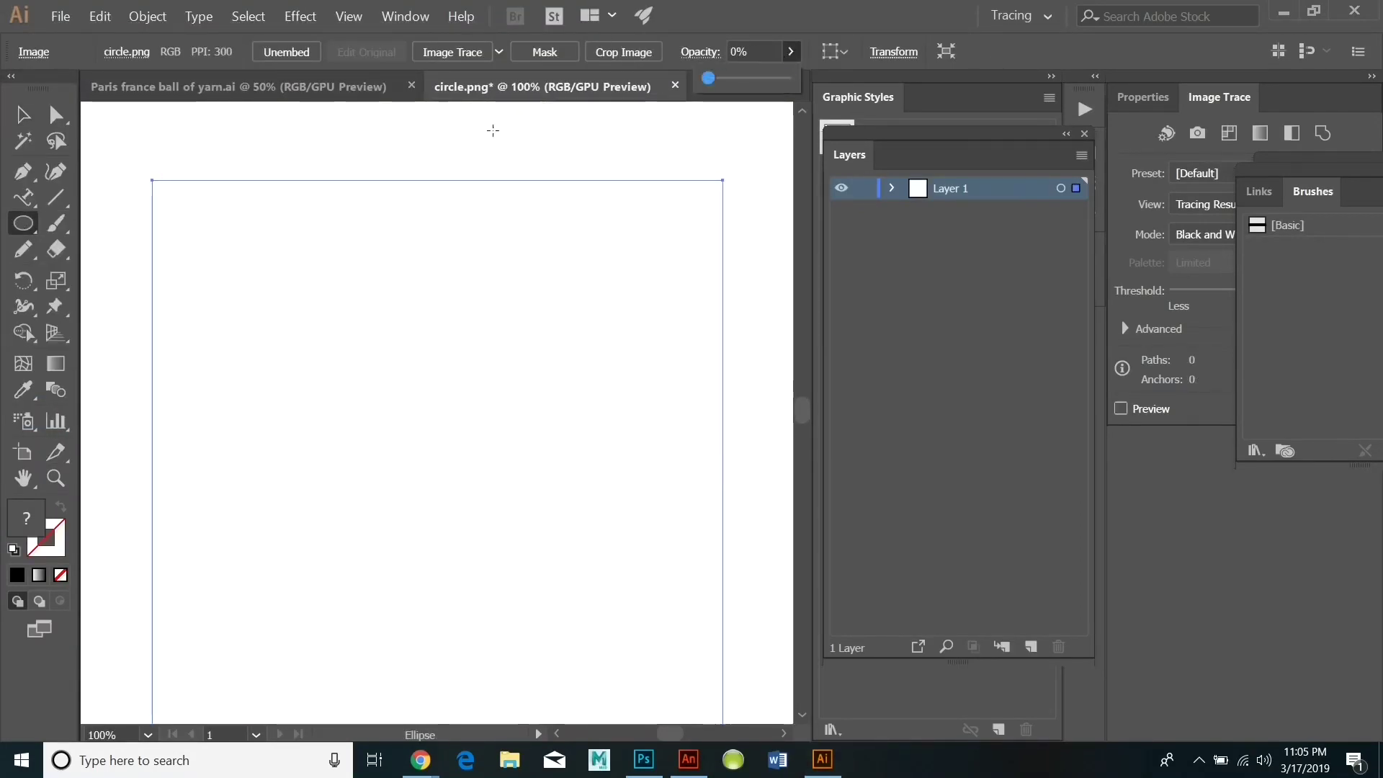
pyautogui.hotkey('ctrl', 'z')
pyautogui.click(154, 156)
pyautogui.click(735, 414)
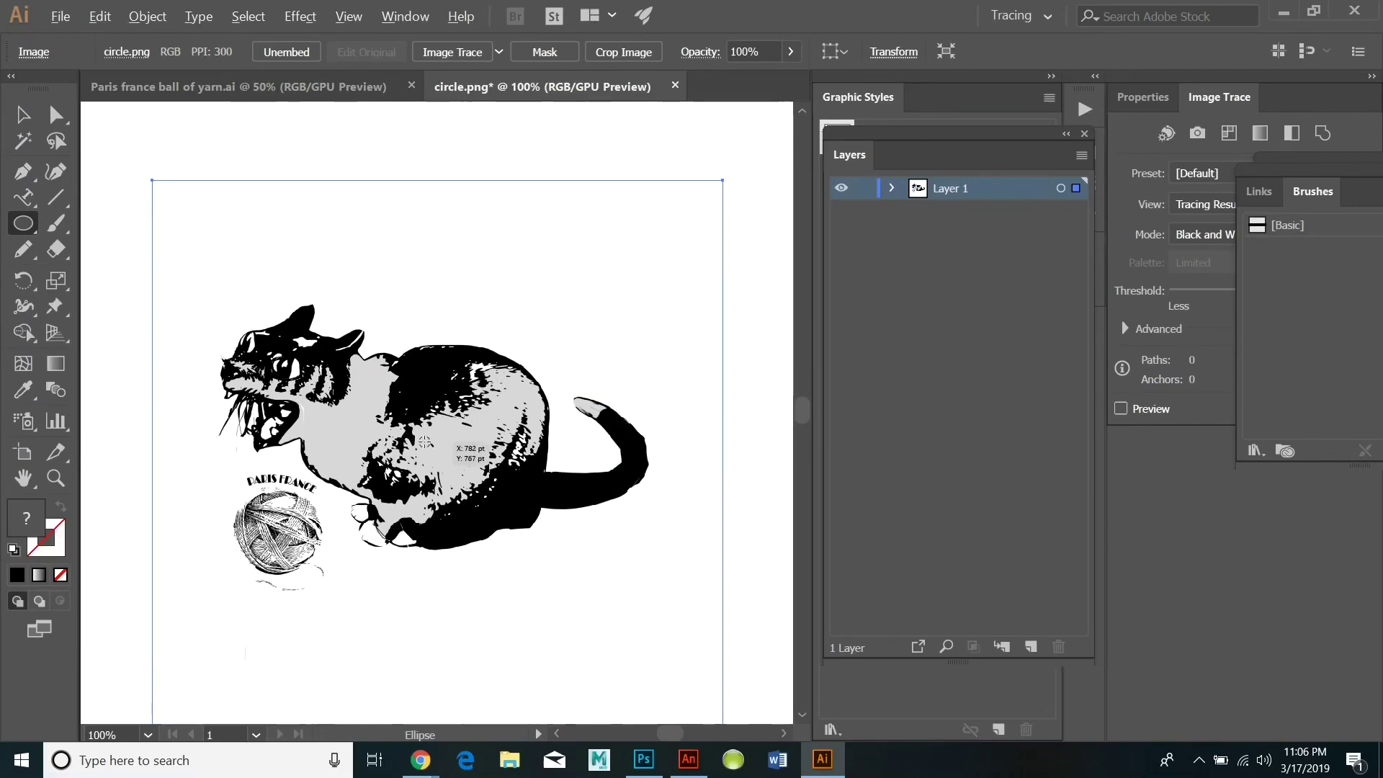
pyautogui.moveTo(431, 446); pyautogui.dragTo(682, 618)
# Start type on a path at the top of the circle and set it to Broadway Regular, 36 pt.
pyautogui.moveTo(23, 198); pyautogui.dragTo(144, 250)
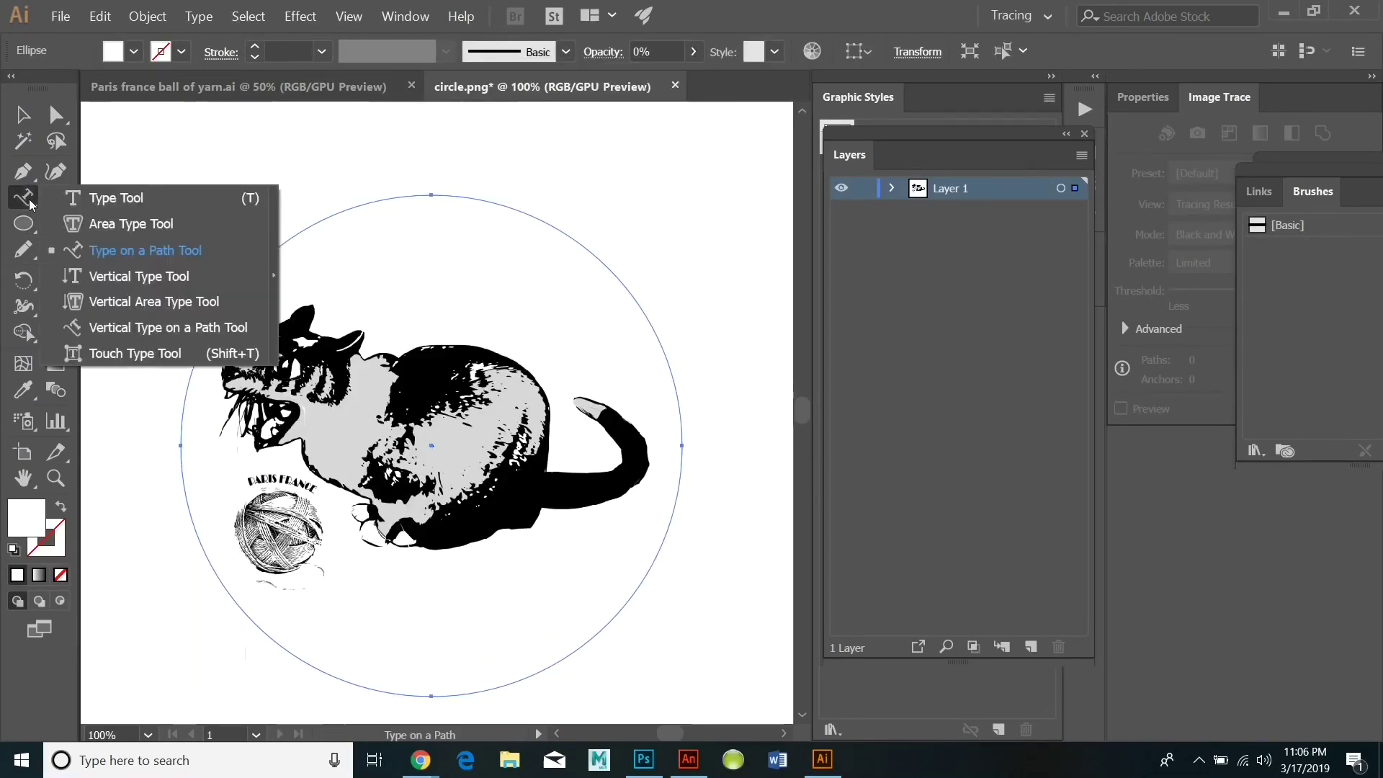
pyautogui.click(434, 190)
pyautogui.click(861, 52)
pyautogui.scroll(-2, 864, 288)
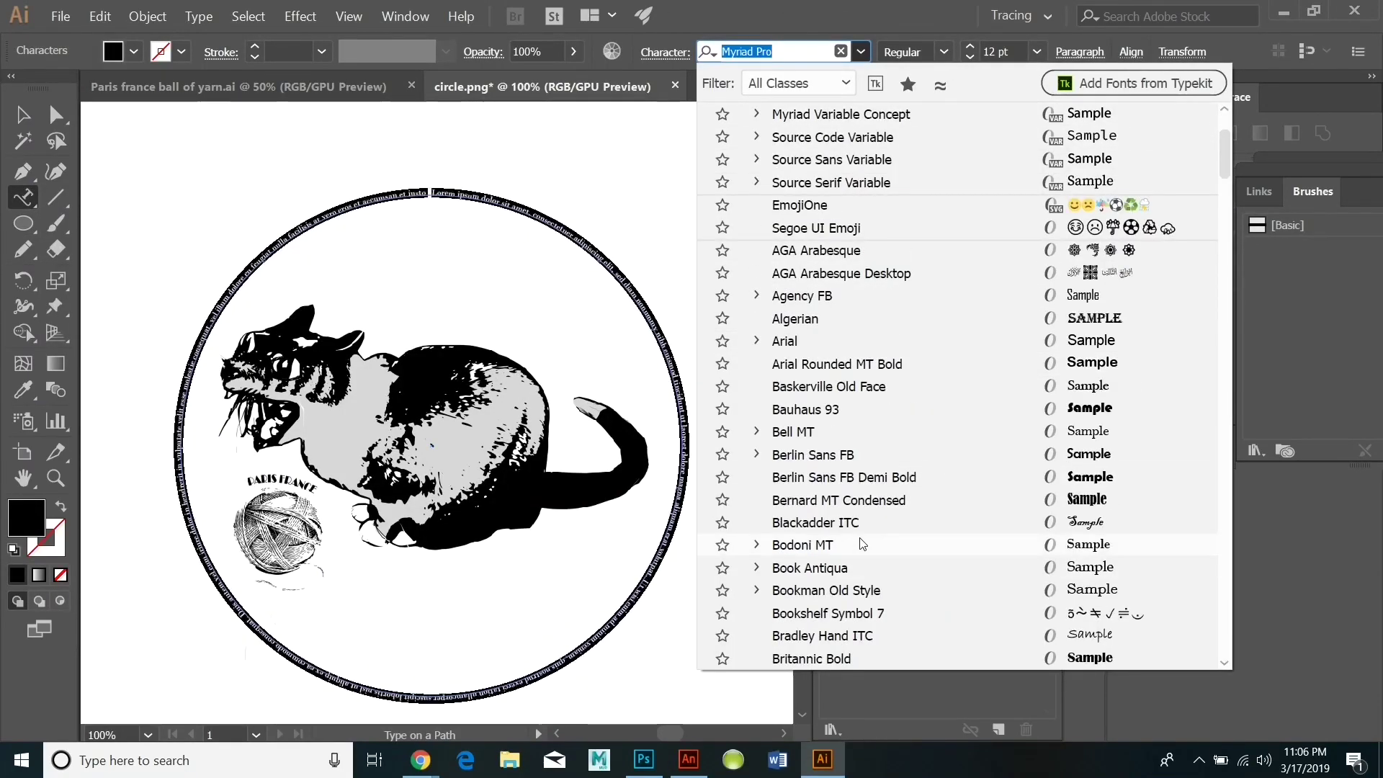
pyautogui.click(792, 226)
pyautogui.click(1037, 52)
pyautogui.click(1076, 357)
pyautogui.click(1072, 52)
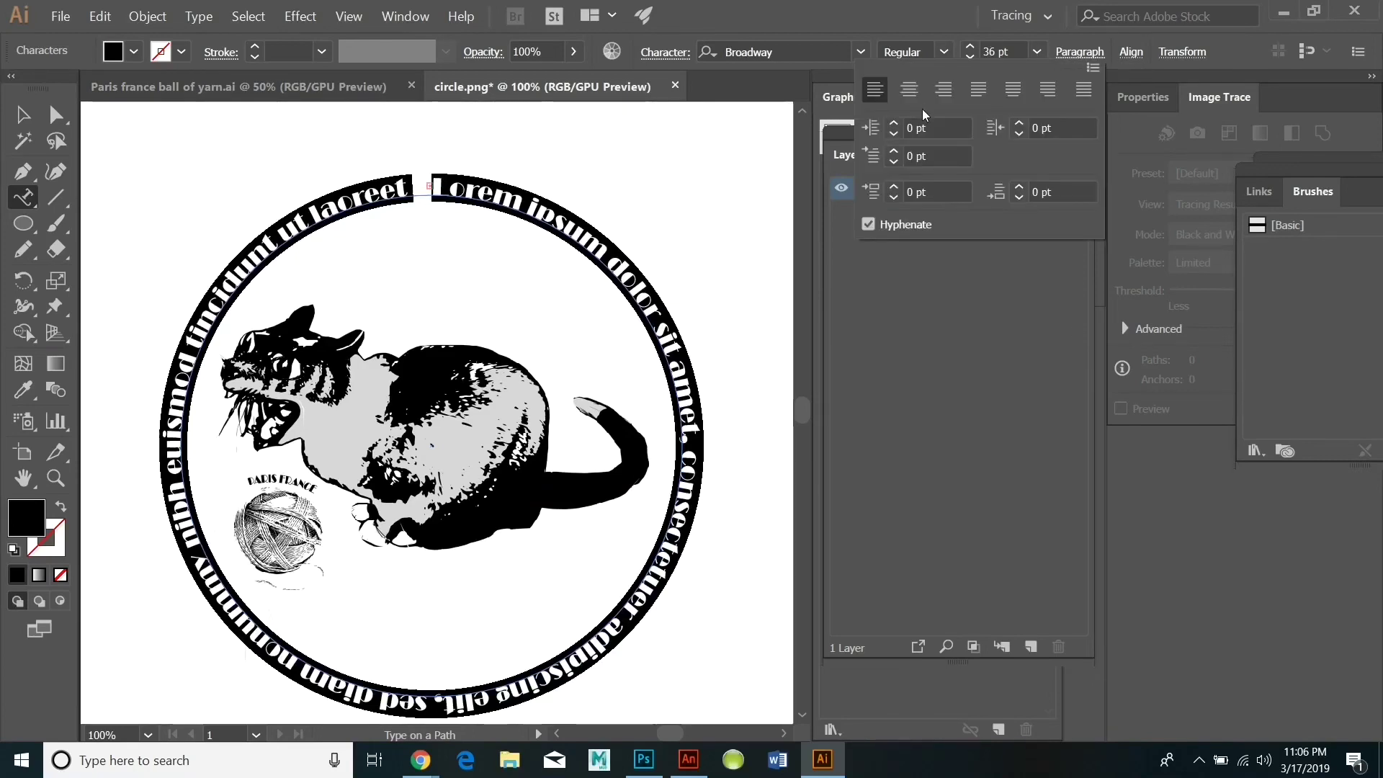
# Replace the placeholder path text with "THE CRAZY CAT CAFE AND NIGHTCLUB".
pyautogui.press('BackSpace')
pyautogui.write('THE CRAZY CAT CAFE AND NIGHTCLUB')
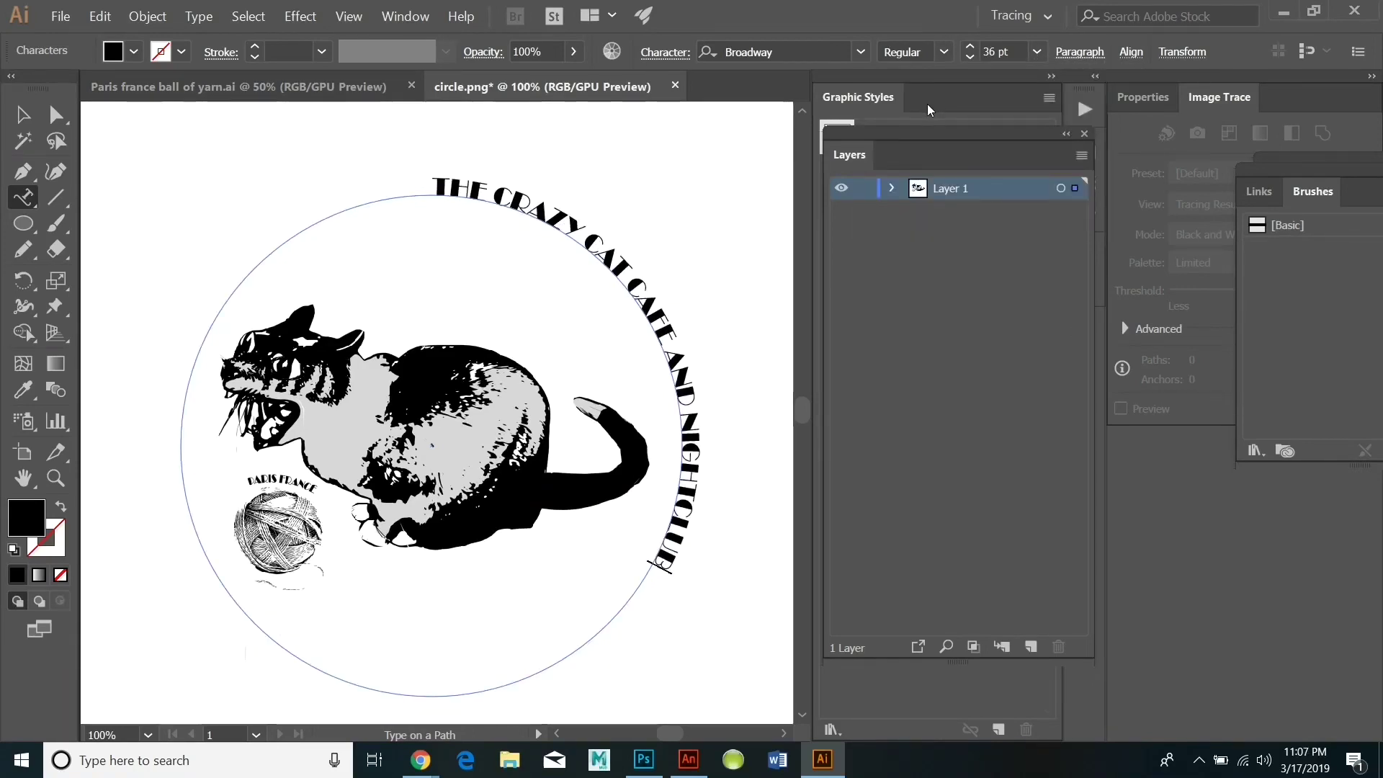
pyautogui.press('Escape')
pyautogui.click(721, 182)
pyautogui.moveTo(707, 170); pyautogui.dragTo(614, 112)
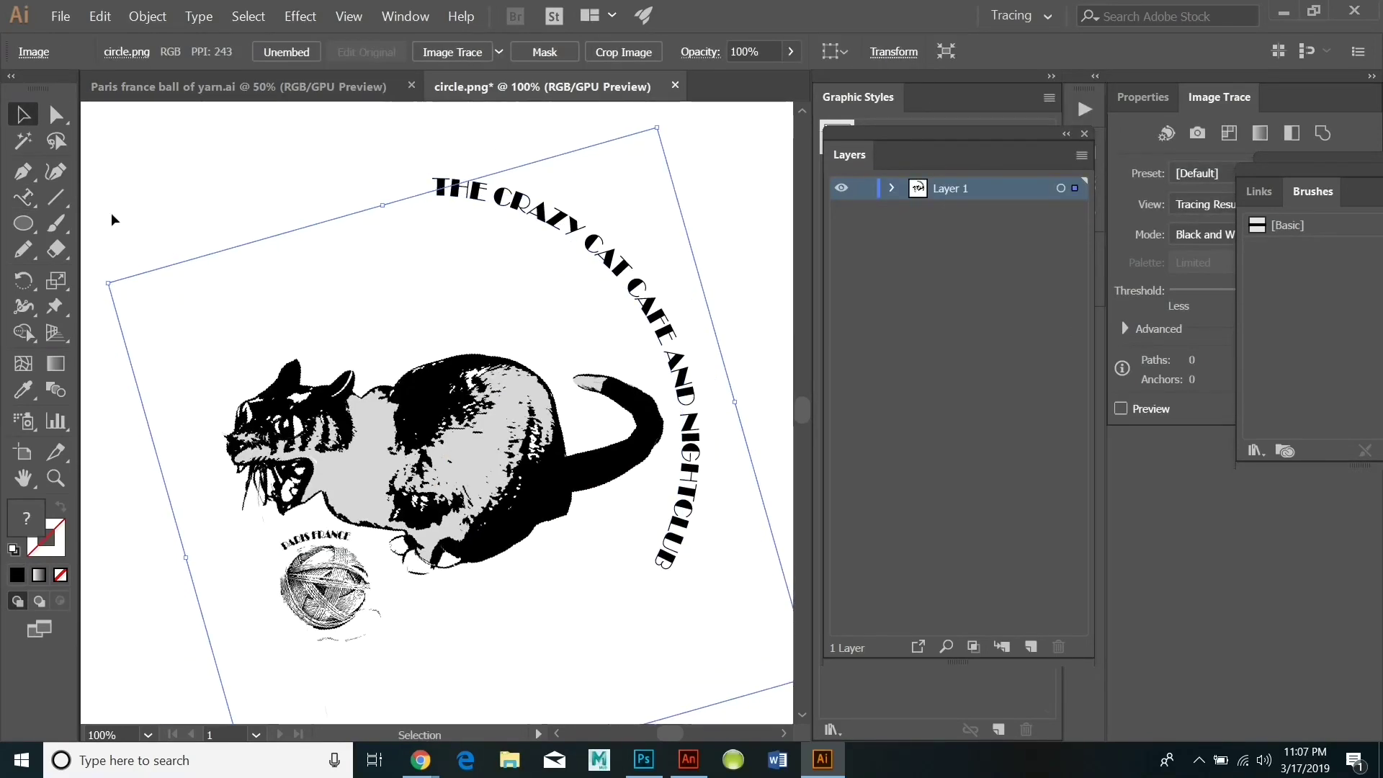
pyautogui.hotkey('ctrl', 'z')
# Rotate the path text so it arches over the cat, and turn the cat image back to nearly level.
pyautogui.click(461, 189)
pyautogui.moveTo(661, 184); pyautogui.dragTo(334, 114)
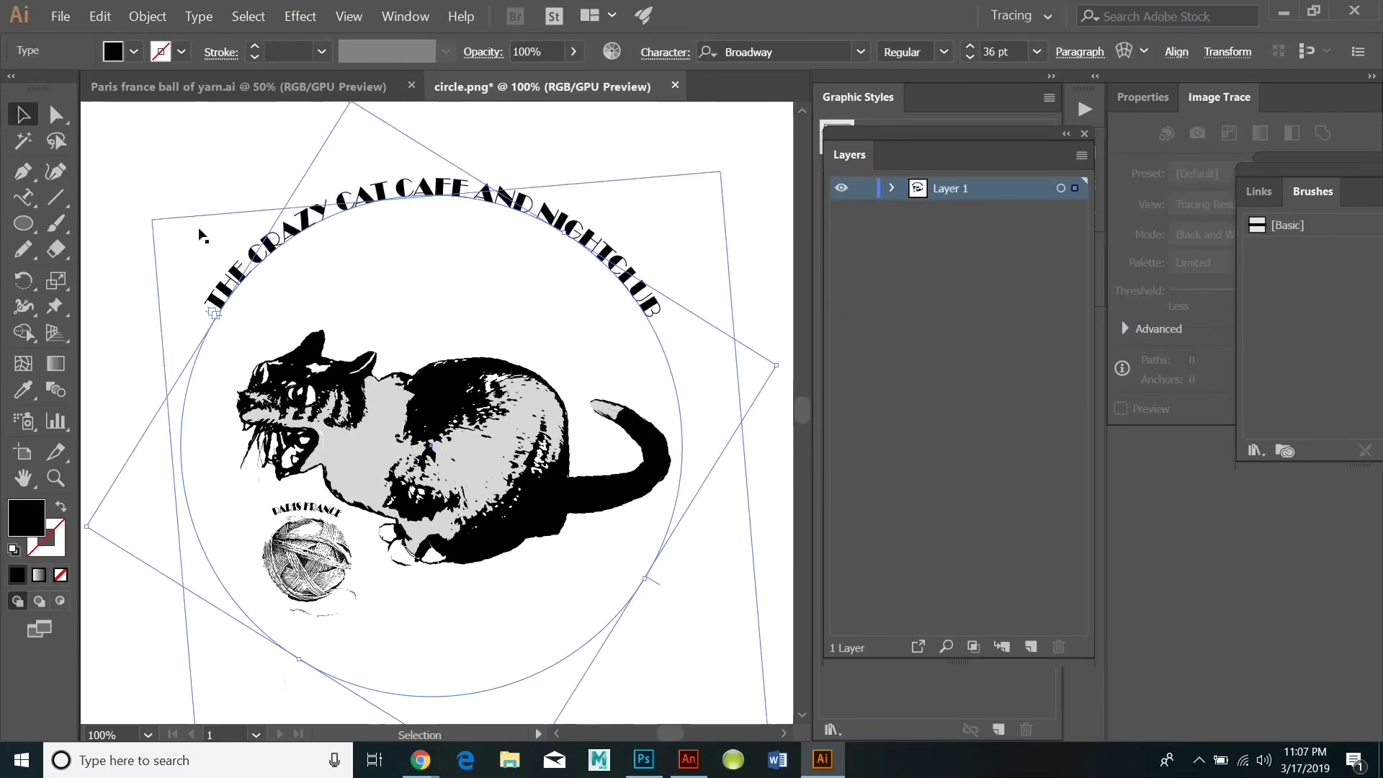
pyautogui.click(160, 223)
pyautogui.moveTo(147, 220); pyautogui.dragTo(174, 188)
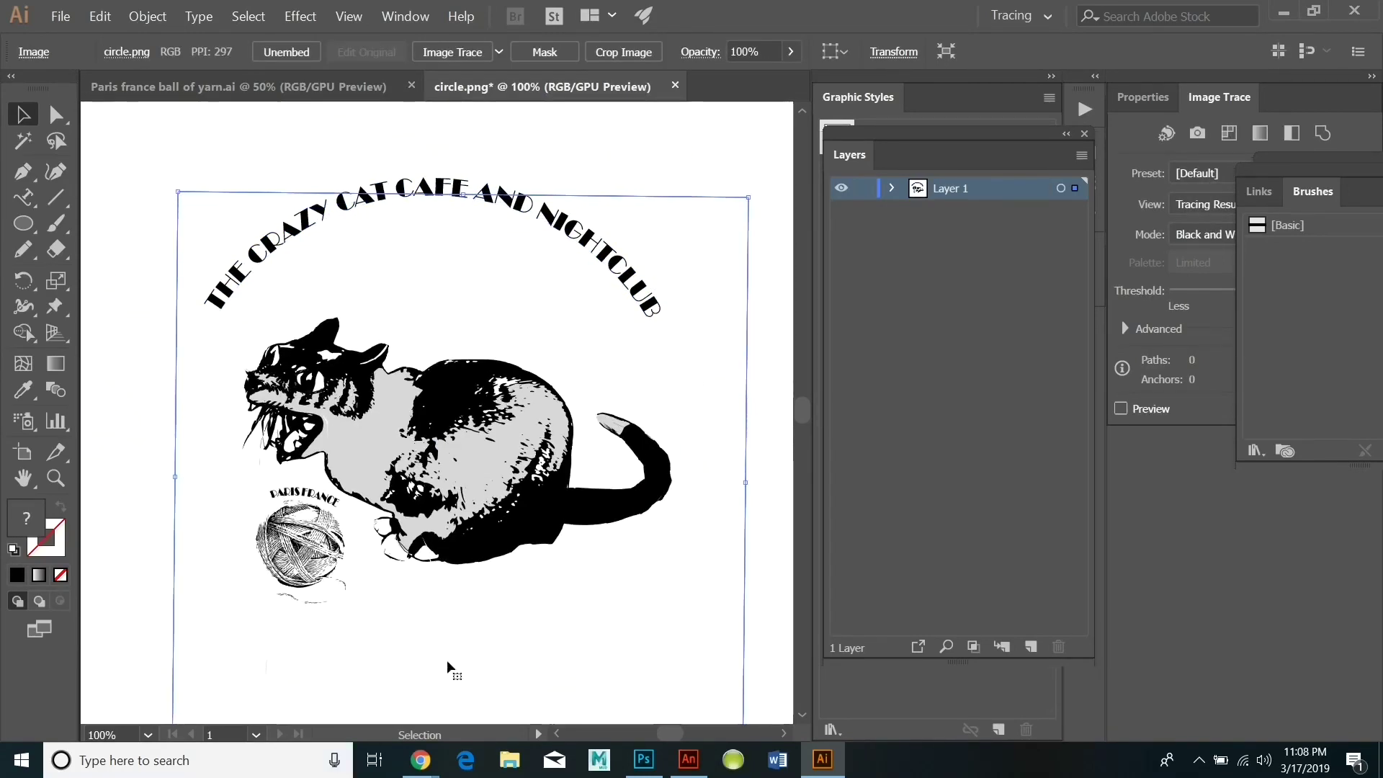
# Shrink the text circle slightly, lower the lettering a little, and move the cat image up closer beneath it.
pyautogui.click(447, 698)
pyautogui.moveTo(779, 364); pyautogui.dragTo(747, 364)
pyautogui.moveTo(580, 233); pyautogui.dragTo(580, 245)
pyautogui.hotkey('shift', 'Up')
pyautogui.hotkey('shift', 'Up')
pyautogui.hotkey('shift', 'Up')
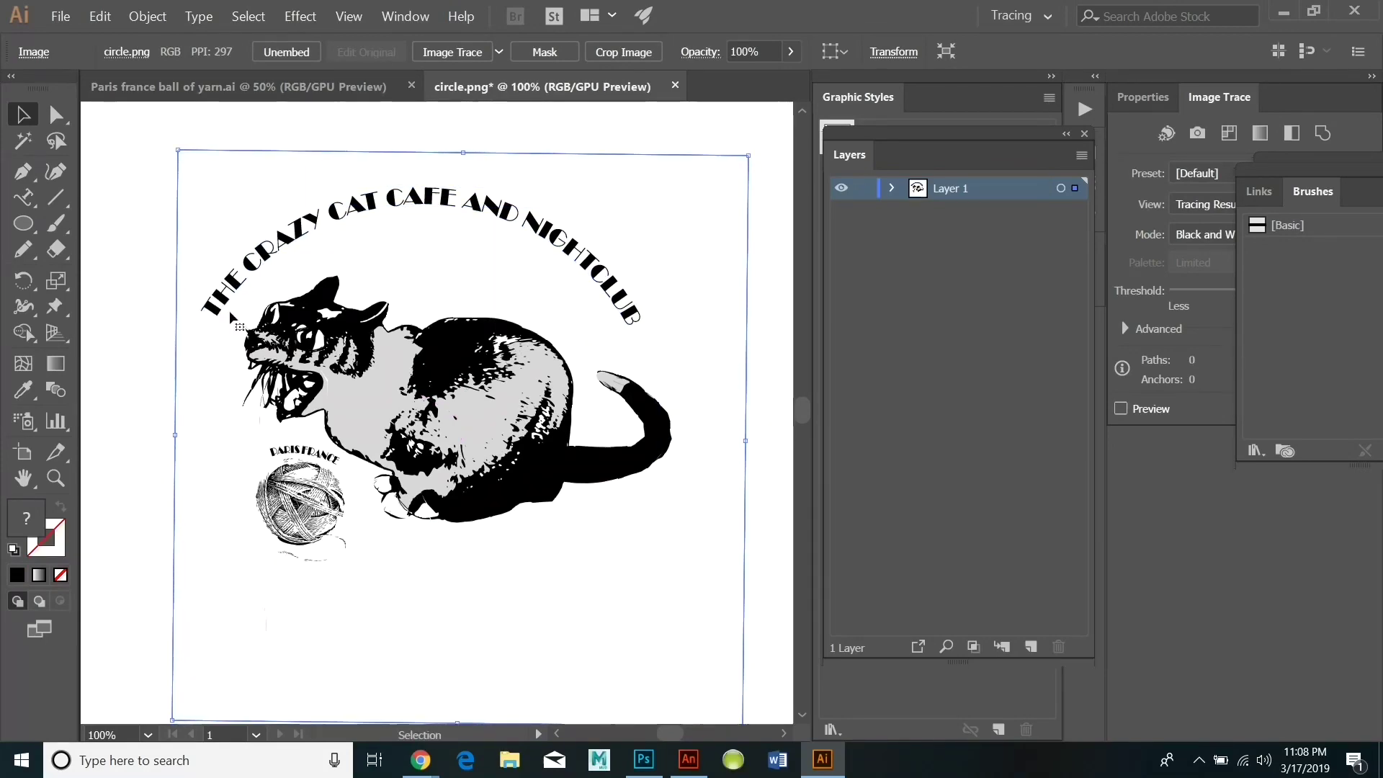
# Save the finished artwork as CIRCLE.ai and open that file in Photoshop.
pyautogui.hotkey('ctrl', 's')
pyautogui.press('Escape')
pyautogui.hotkey('alt', 'Tab')
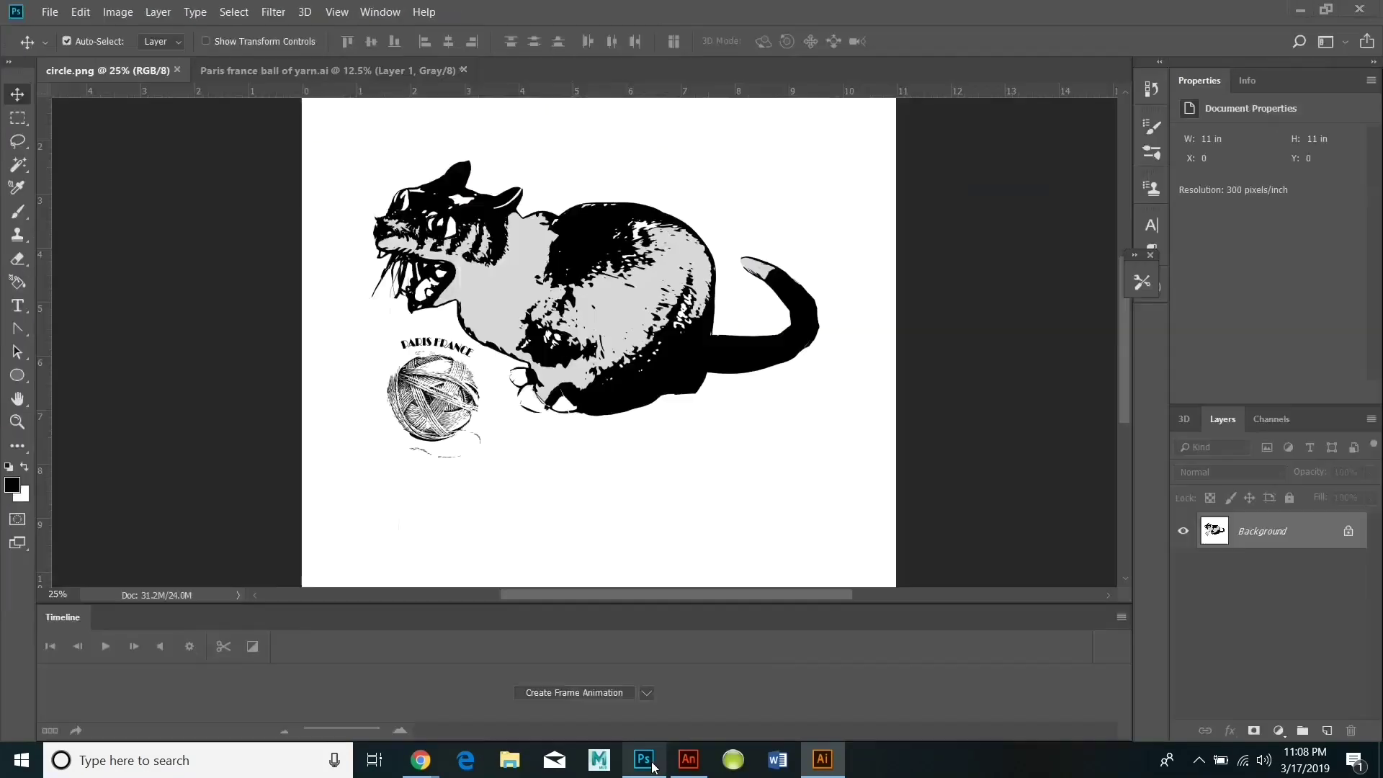
pyautogui.hotkey('ctrl', 'o')
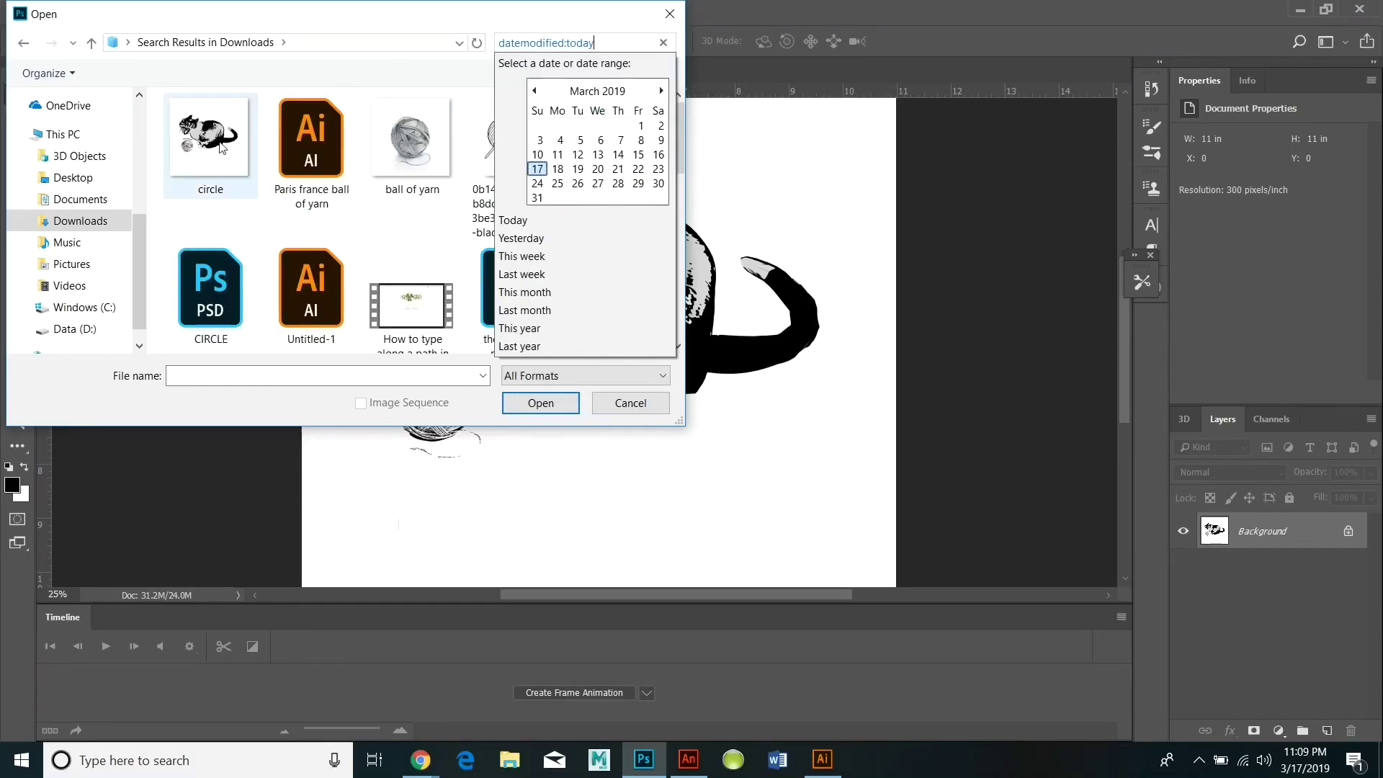
pyautogui.click(603, 140)
pyautogui.doubleClick(603, 140)
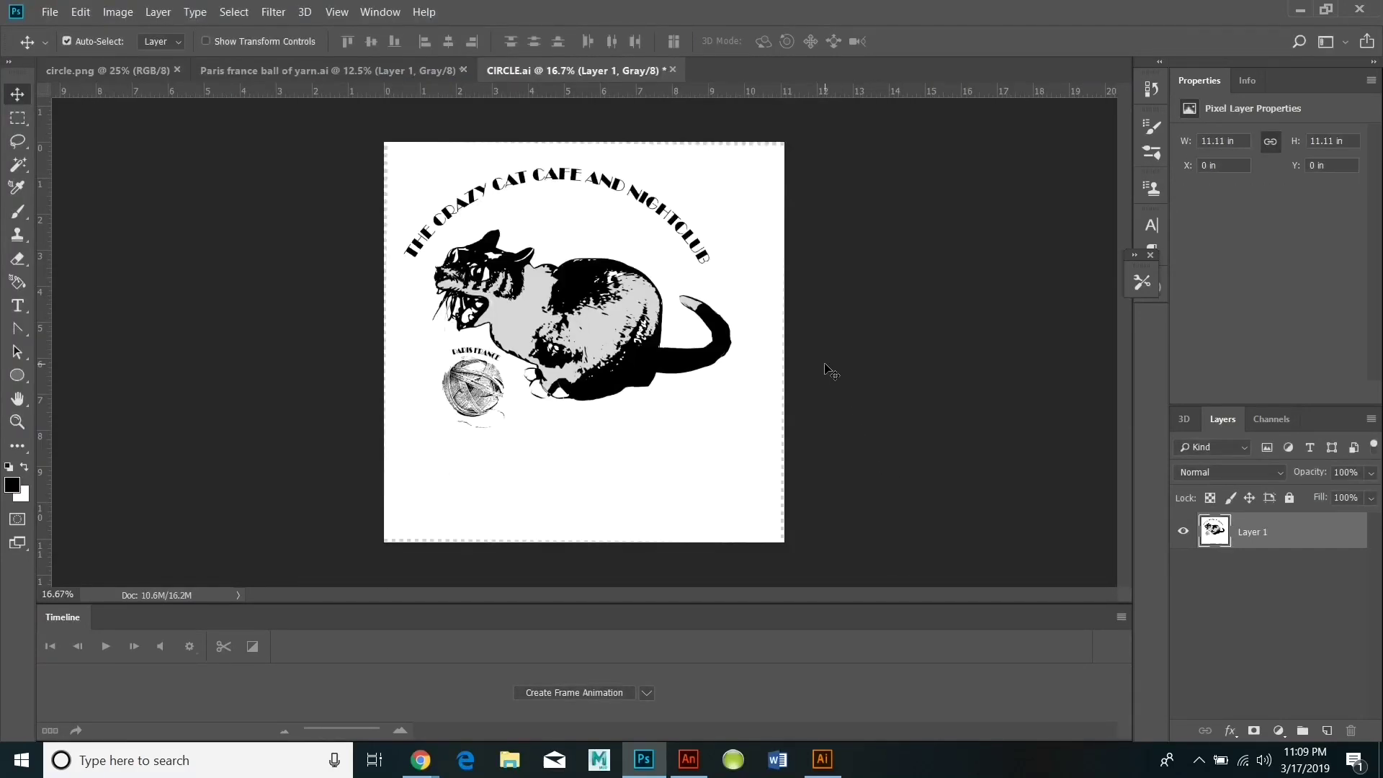
pyautogui.click(80, 11)
pyautogui.moveTo(117, 12)
pyautogui.moveTo(144, 56)
pyautogui.click(317, 90)
pyautogui.moveTo(981, 278); pyautogui.dragTo(947, 304)
pyautogui.click(1317, 145)
# Make a Color Range selection and darken the cat's grey fur with a Curves adjustment.
pyautogui.click(233, 12)
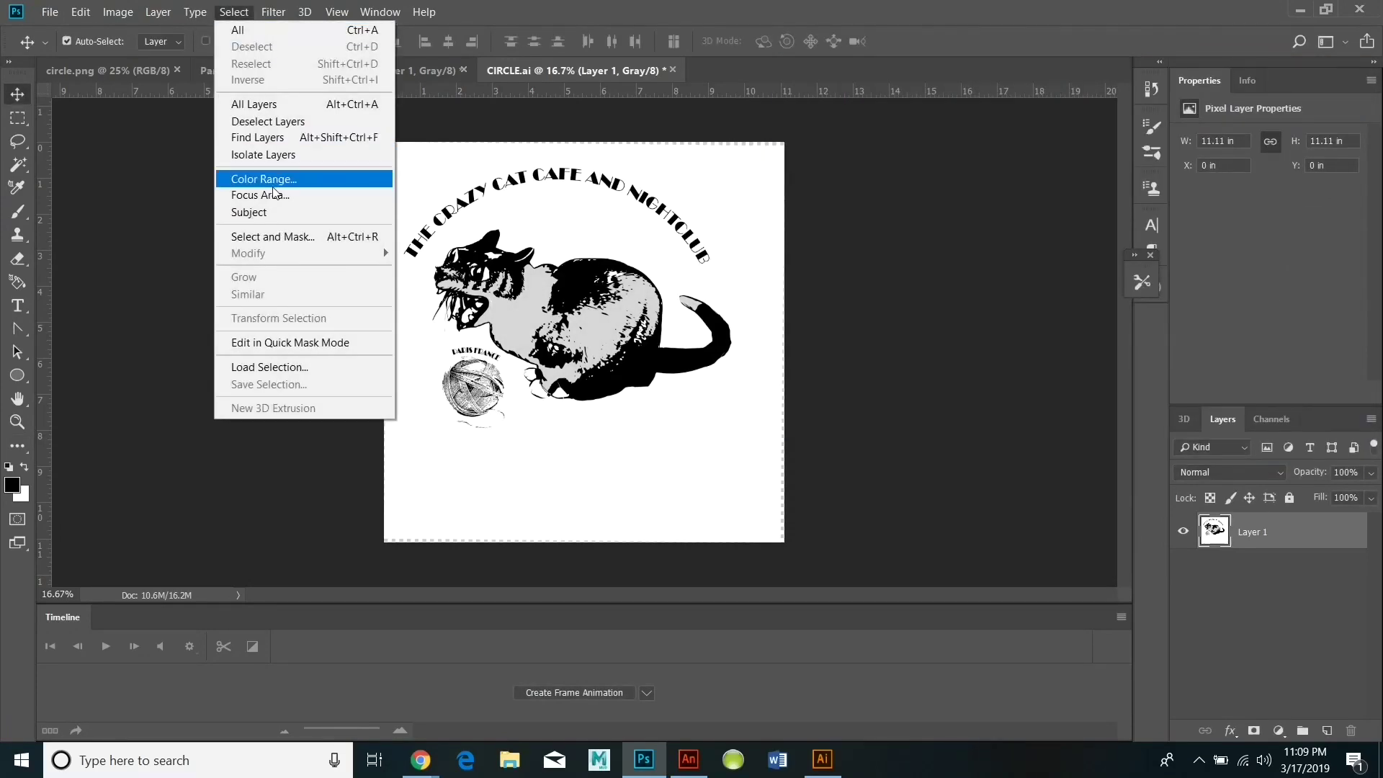
pyautogui.click(262, 179)
pyautogui.click(1157, 146)
pyautogui.click(80, 11)
pyautogui.click(118, 11)
pyautogui.click(339, 89)
pyautogui.moveTo(1017, 243); pyautogui.dragTo(932, 258)
pyautogui.press('Escape')
# Select the area around the lettering, cat and yarn and crop the canvas to about 10.19 × 8.45 in.
pyautogui.click(234, 12)
pyautogui.click(236, 34)
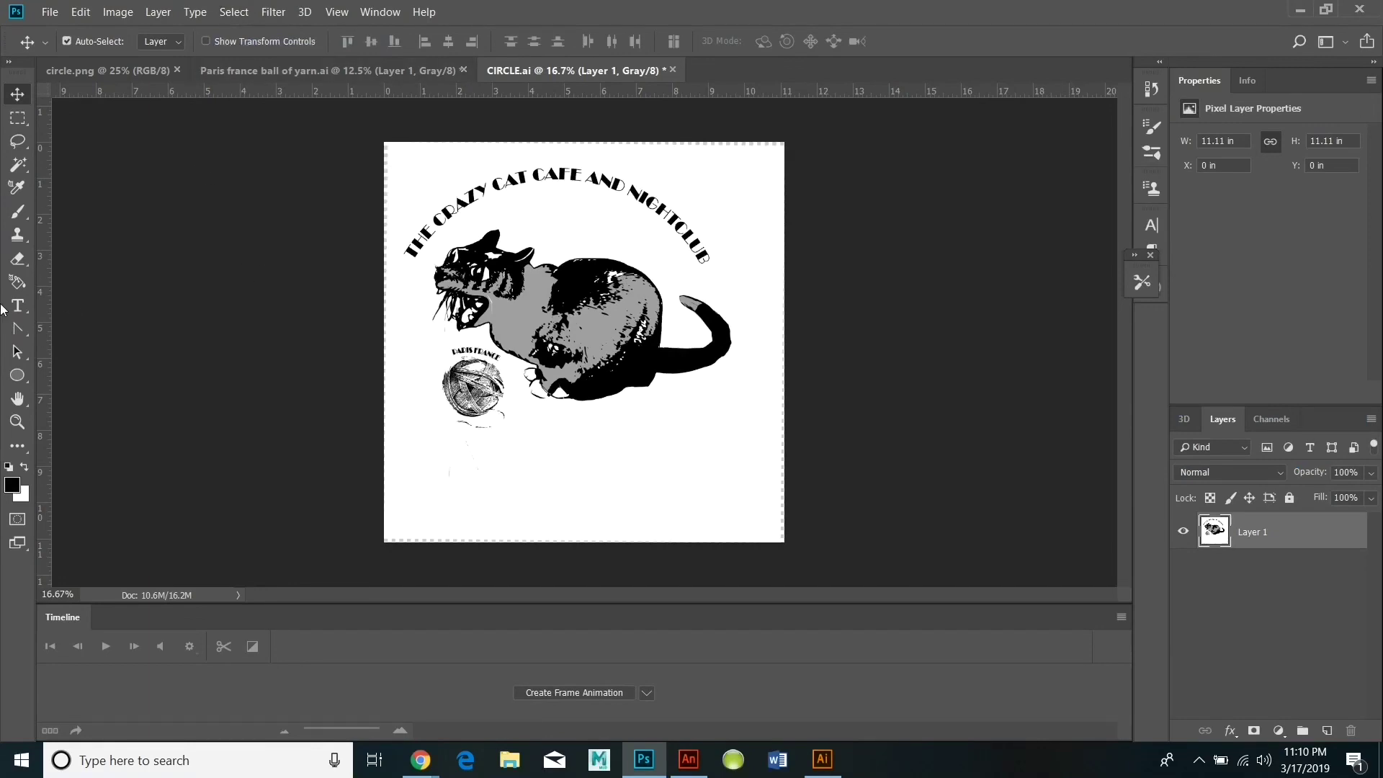
pyautogui.press('m')
pyautogui.click(117, 12)
pyautogui.click(139, 180)
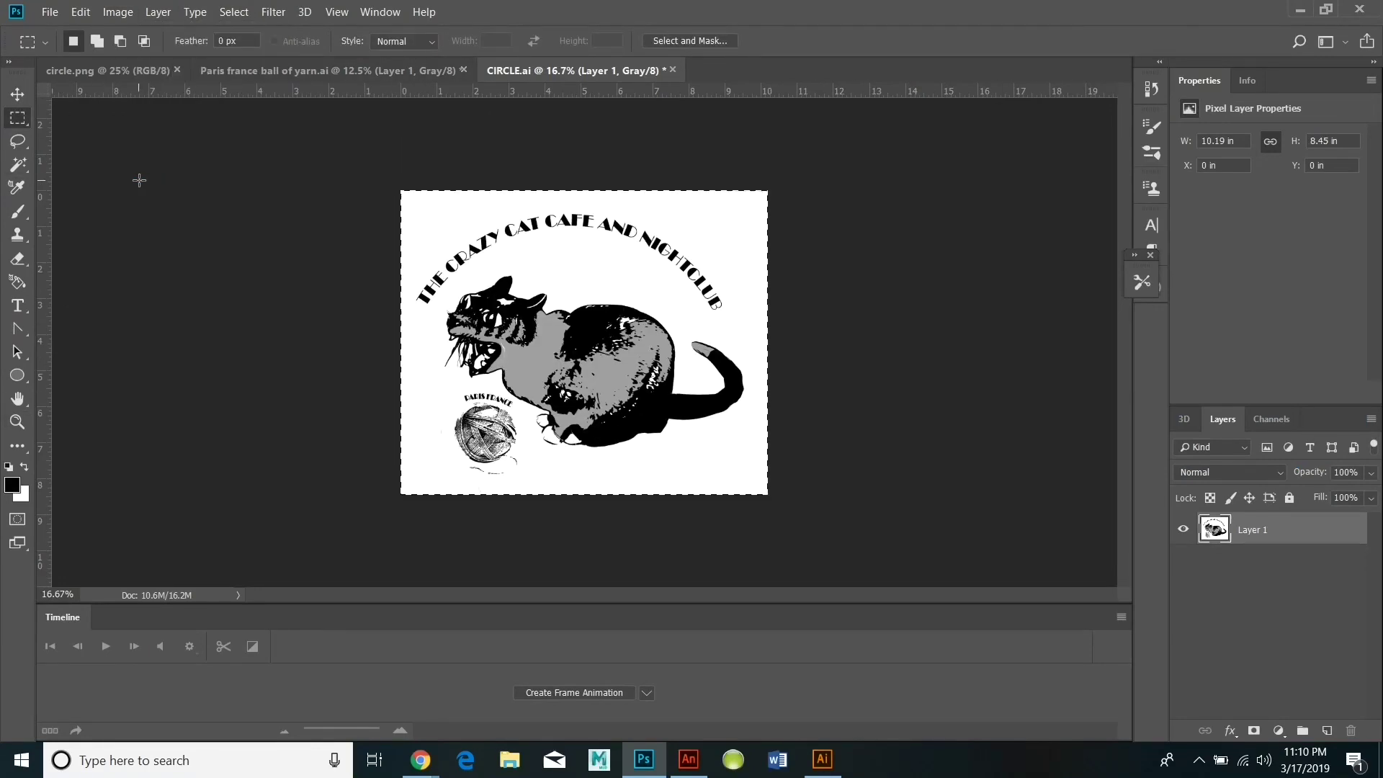
# Clear the existing selection and start a rectangular selection around the "PARIS FRANCE" lettering.
pyautogui.click(18, 421)
pyautogui.click(353, 354)
pyautogui.click(17, 141)
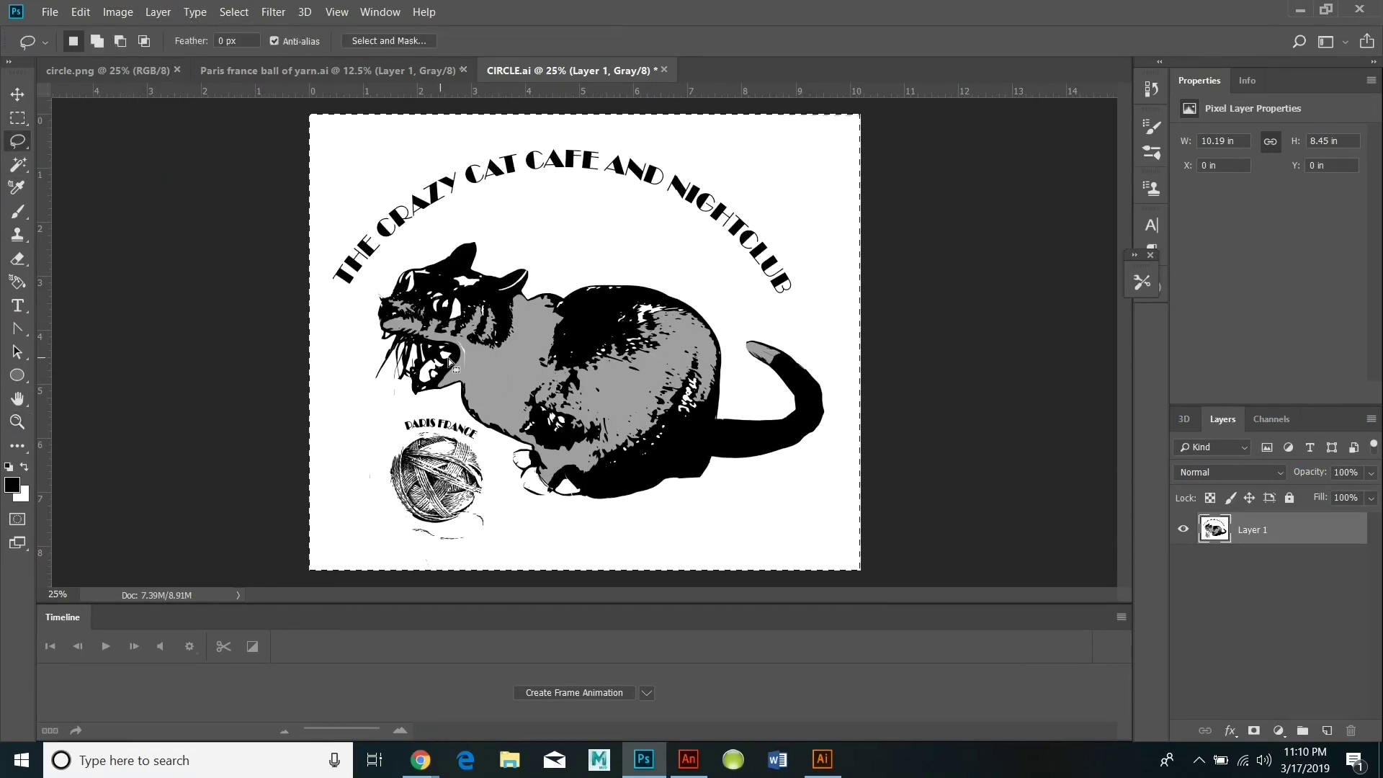
pyautogui.click(17, 118)
pyautogui.click(234, 12)
pyautogui.click(241, 48)
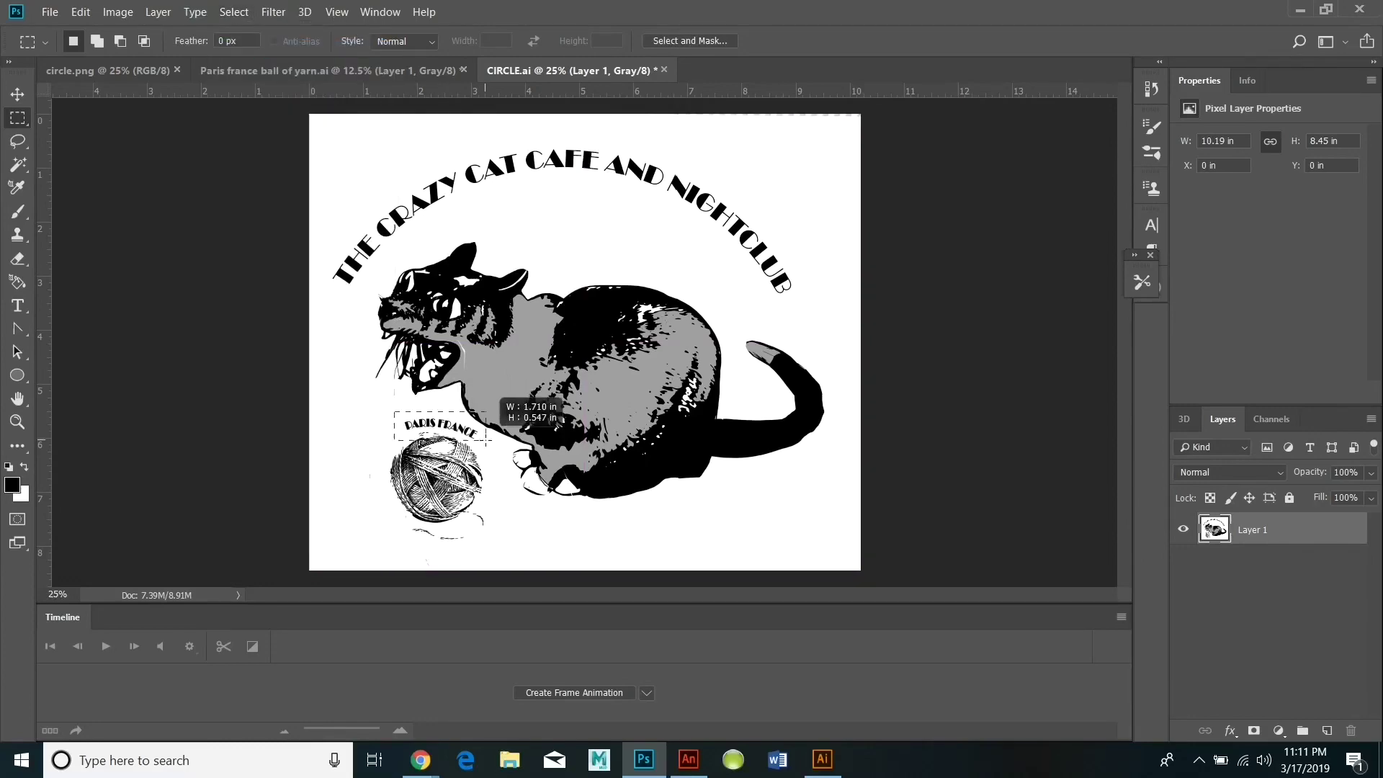
# Select the white background by Color Range, cut it from the artwork layer, and add a new layer.
pyautogui.click(18, 141)
pyautogui.click(235, 12)
pyautogui.click(247, 176)
pyautogui.click(1162, 145)
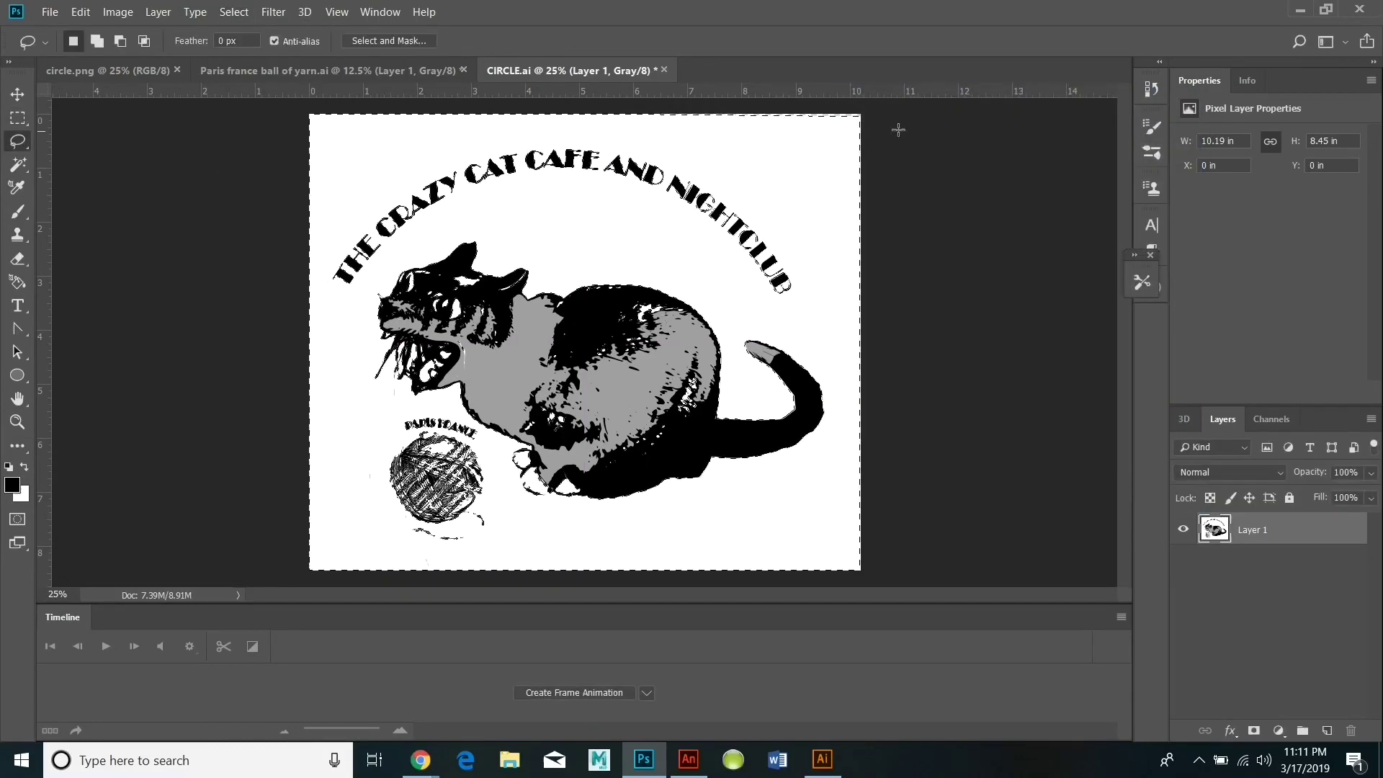
pyautogui.click(81, 11)
pyautogui.click(89, 111)
pyautogui.hotkey('ctrl', 'shift', 'n')
pyautogui.press('Return')
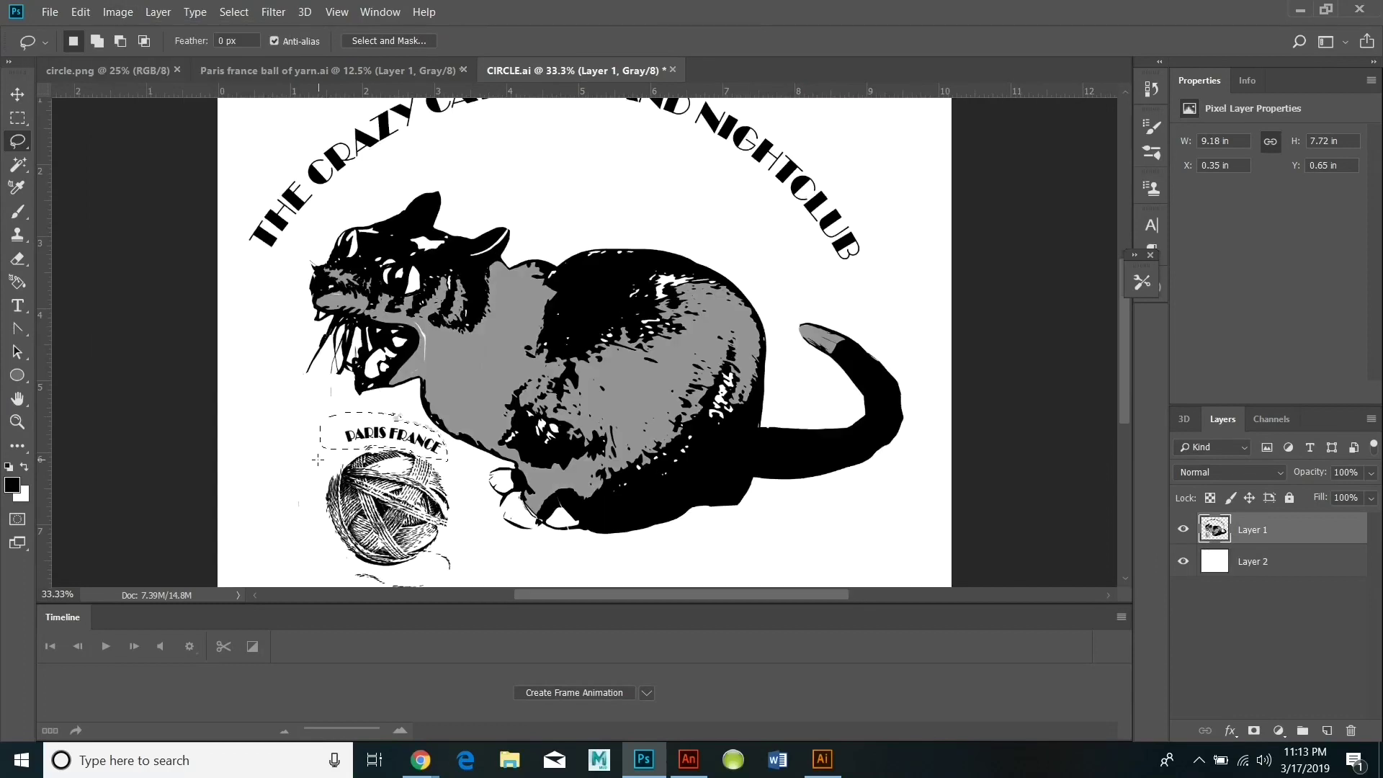
# Scale the lassoed "PARIS FRANCE" lettering up to about 117% and position it just above the yarn.
pyautogui.click(81, 12)
pyautogui.click(124, 366)
pyautogui.moveTo(320, 462); pyautogui.dragTo(308, 467)
pyautogui.moveTo(407, 430); pyautogui.dragTo(407, 435)
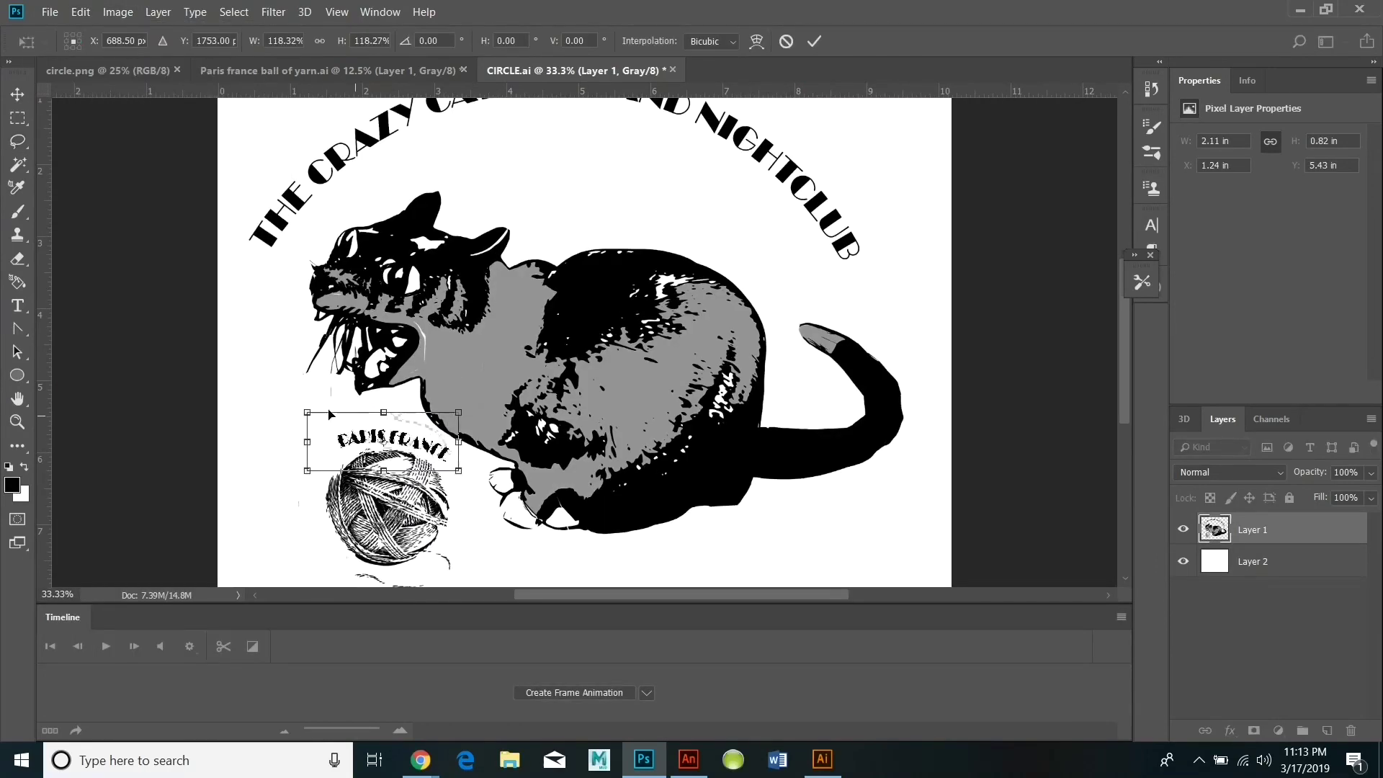
pyautogui.moveTo(319, 419); pyautogui.dragTo(316, 417)
# Give the "PARIS FRANCE" lettering a perspective that narrows toward the yarn and stretch it taller, to about 149% height.
pyautogui.click(81, 12)
pyautogui.moveTo(124, 384)
pyautogui.click(389, 476)
pyautogui.moveTo(309, 471); pyautogui.dragTo(327, 473)
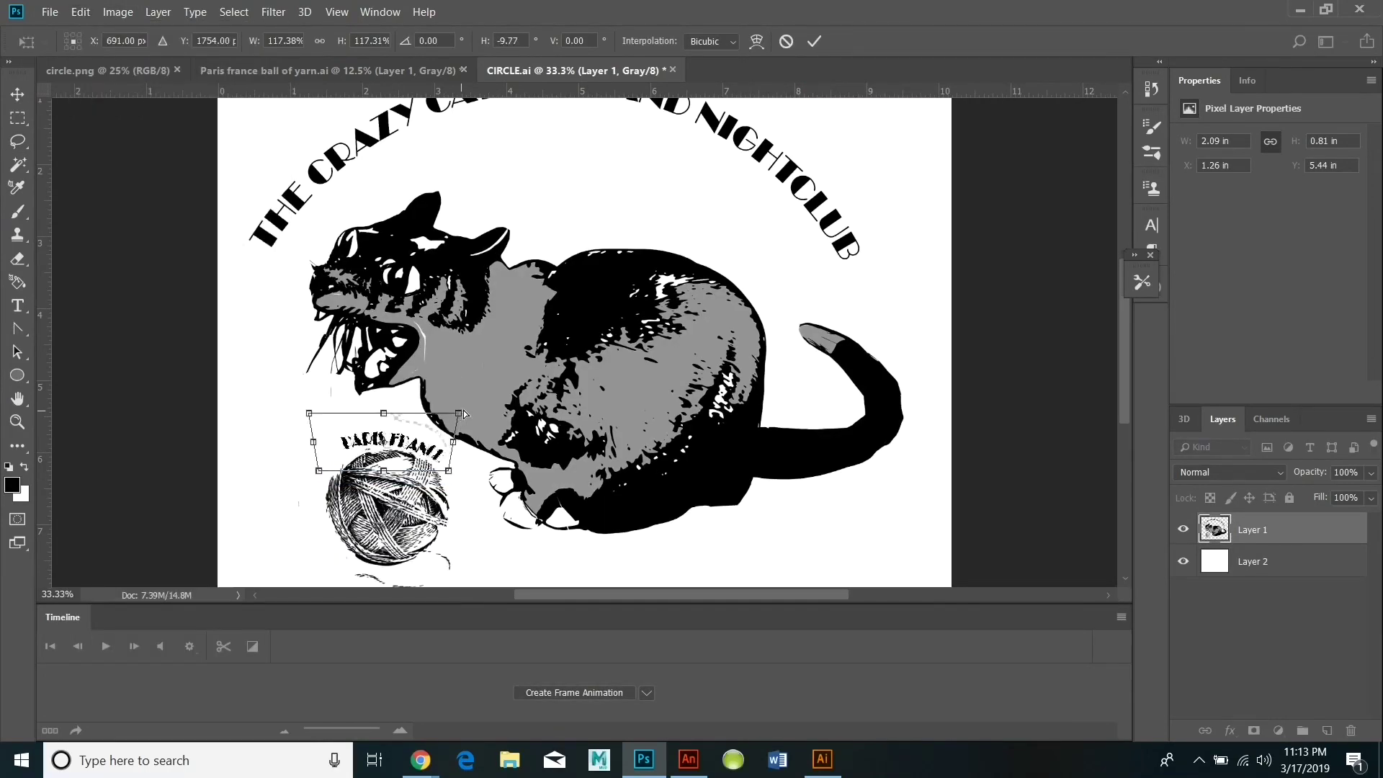
pyautogui.moveTo(384, 404); pyautogui.dragTo(309, 402)
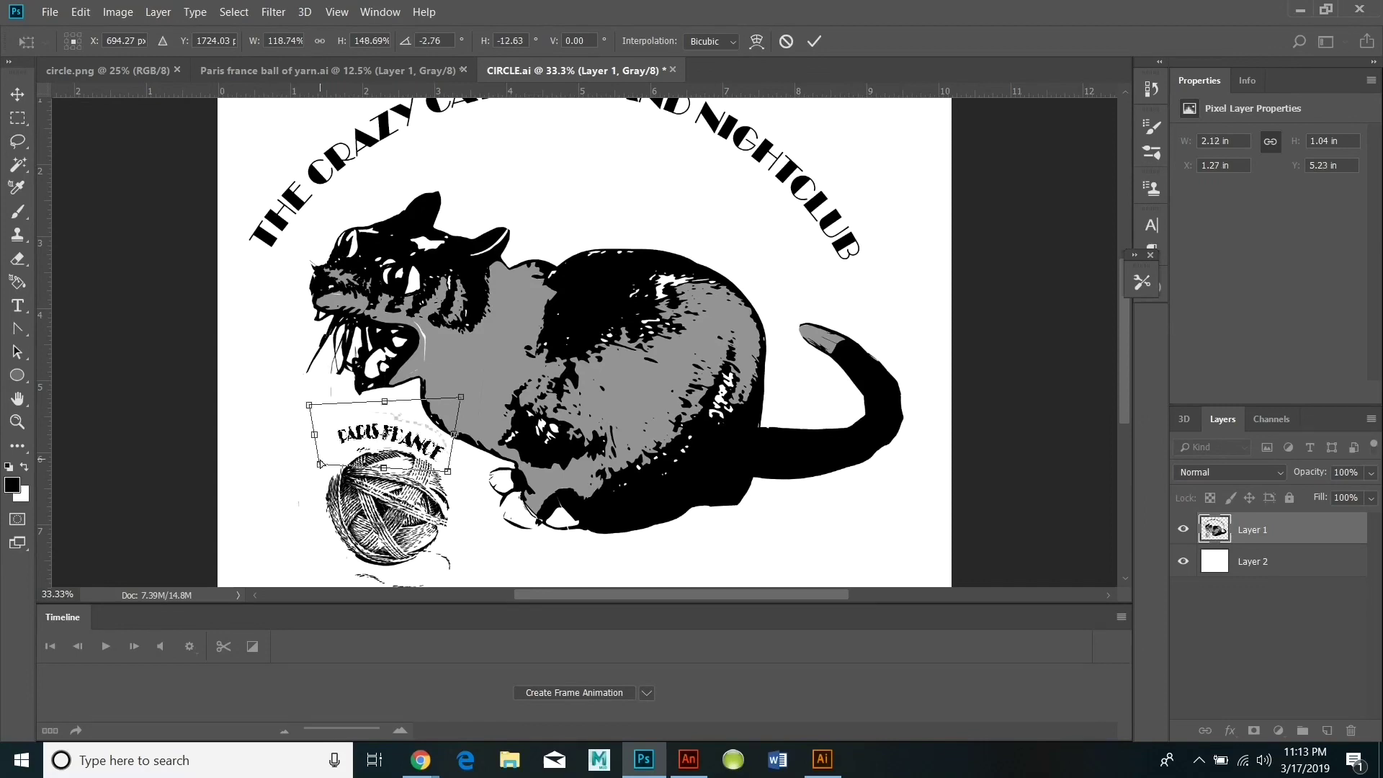
# Distort the upper corner of the "PARIS FRANCE" lettering, apply the transform, and clear the selection.
pyautogui.click(81, 12)
pyautogui.moveTo(213, 388)
pyautogui.click(303, 457)
pyautogui.moveTo(460, 396); pyautogui.dragTo(454, 388)
pyautogui.press('Return')
pyautogui.click(232, 12)
pyautogui.click(255, 48)
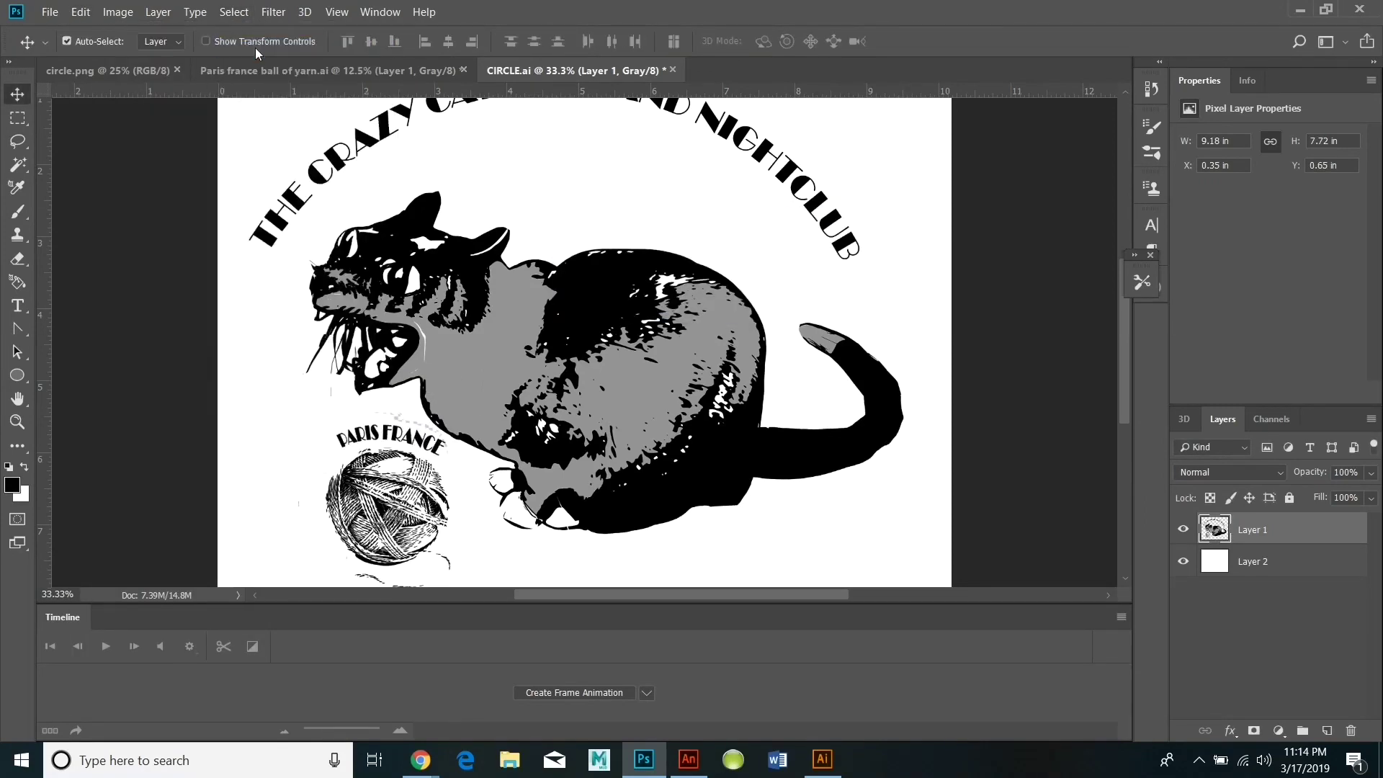
# Fill the background layer, Layer 2, with white.
pyautogui.click(1252, 561)
pyautogui.click(80, 12)
pyautogui.click(108, 278)
pyautogui.click(1026, 194)
# Select the cat's grey fur on Layer 1 with the Magic Wand and fill the selection.
pyautogui.scroll(2, 635, 164)
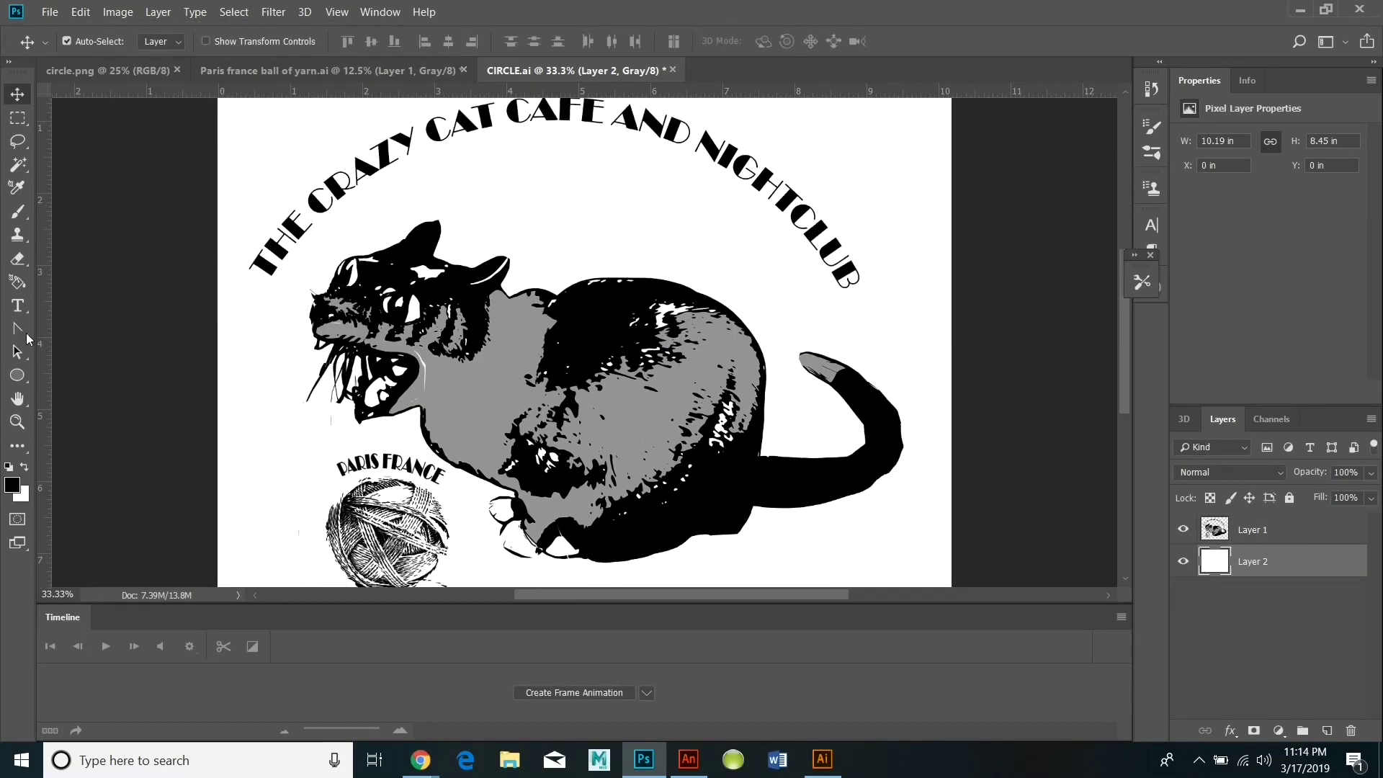
pyautogui.click(17, 421)
pyautogui.keyDown('alt'); pyautogui.click(259, 321); pyautogui.keyUp('alt')
pyautogui.click(17, 165)
pyautogui.click(592, 337)
pyautogui.click(1252, 529)
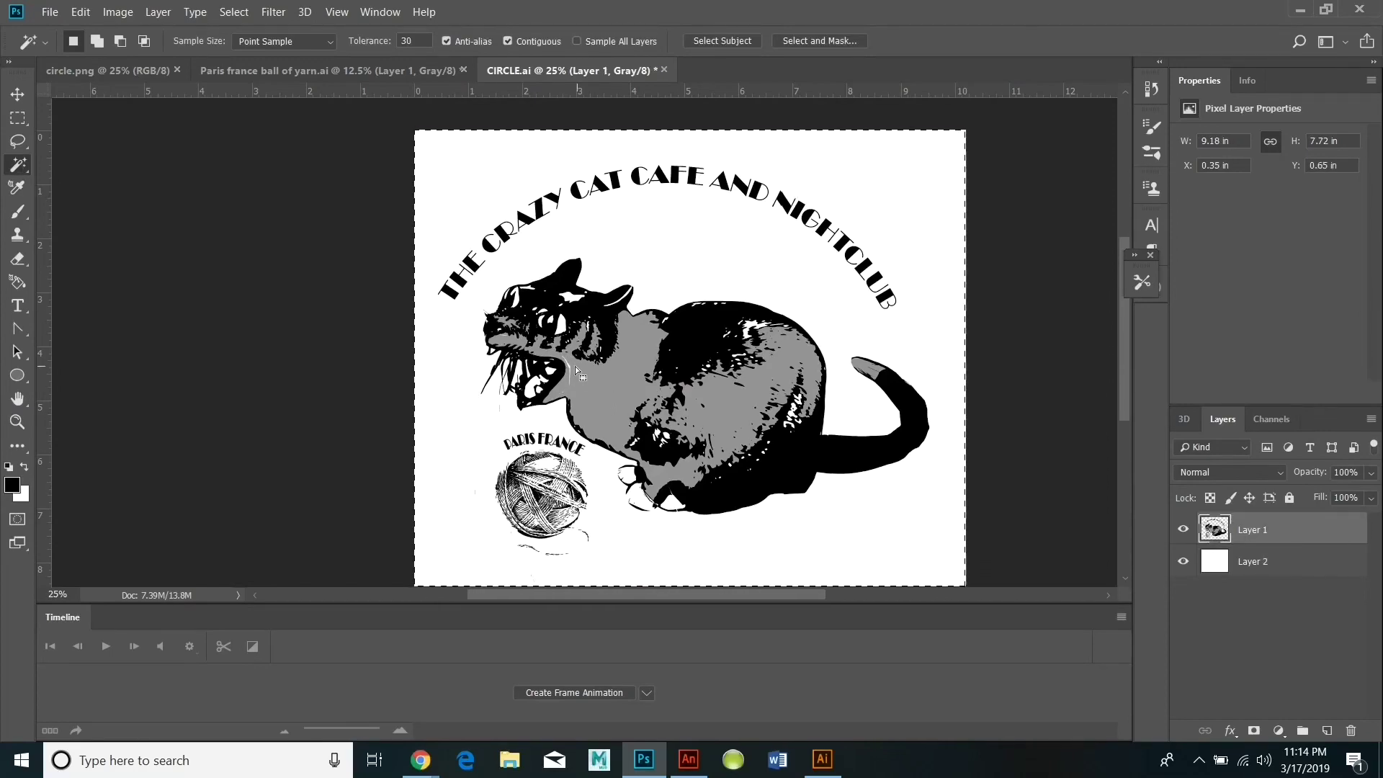
pyautogui.click(80, 11)
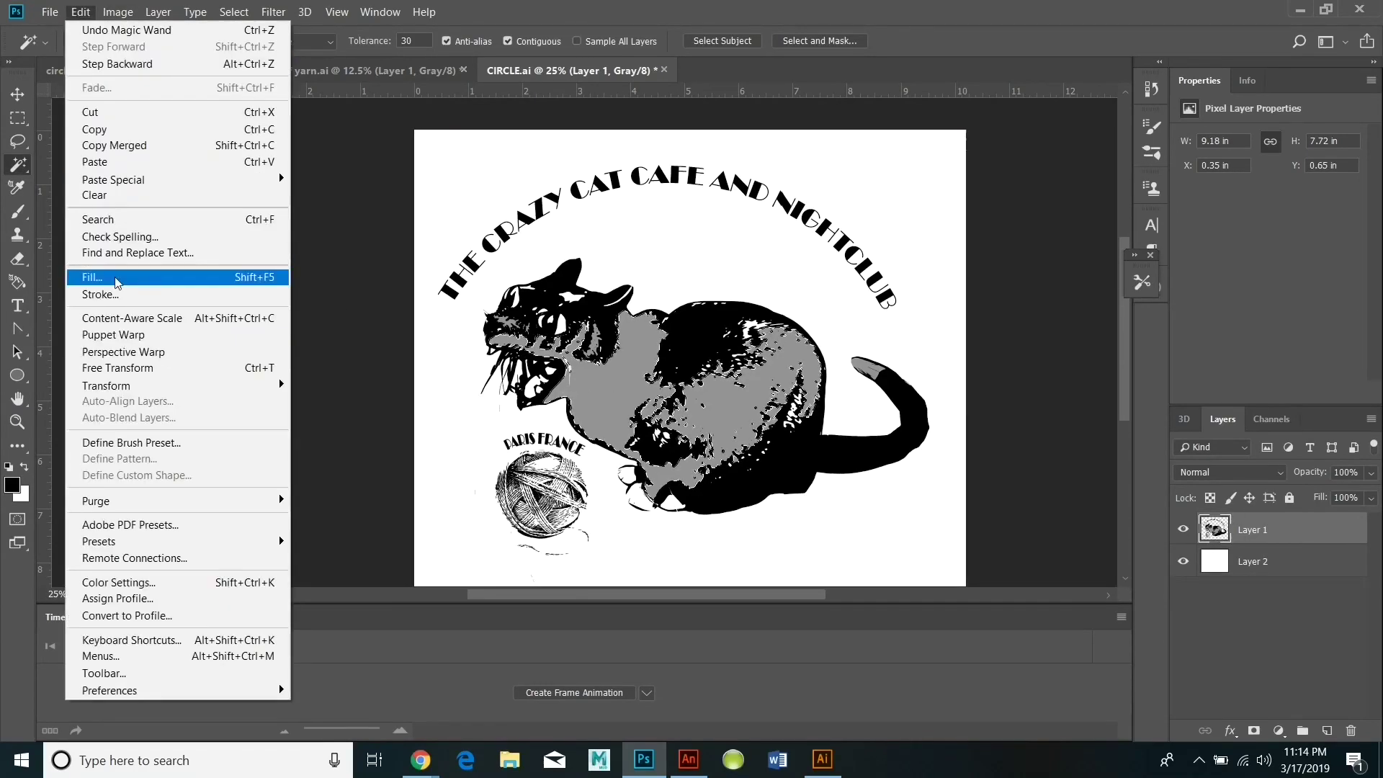
pyautogui.click(101, 270)
pyautogui.click(957, 188)
pyautogui.click(948, 240)
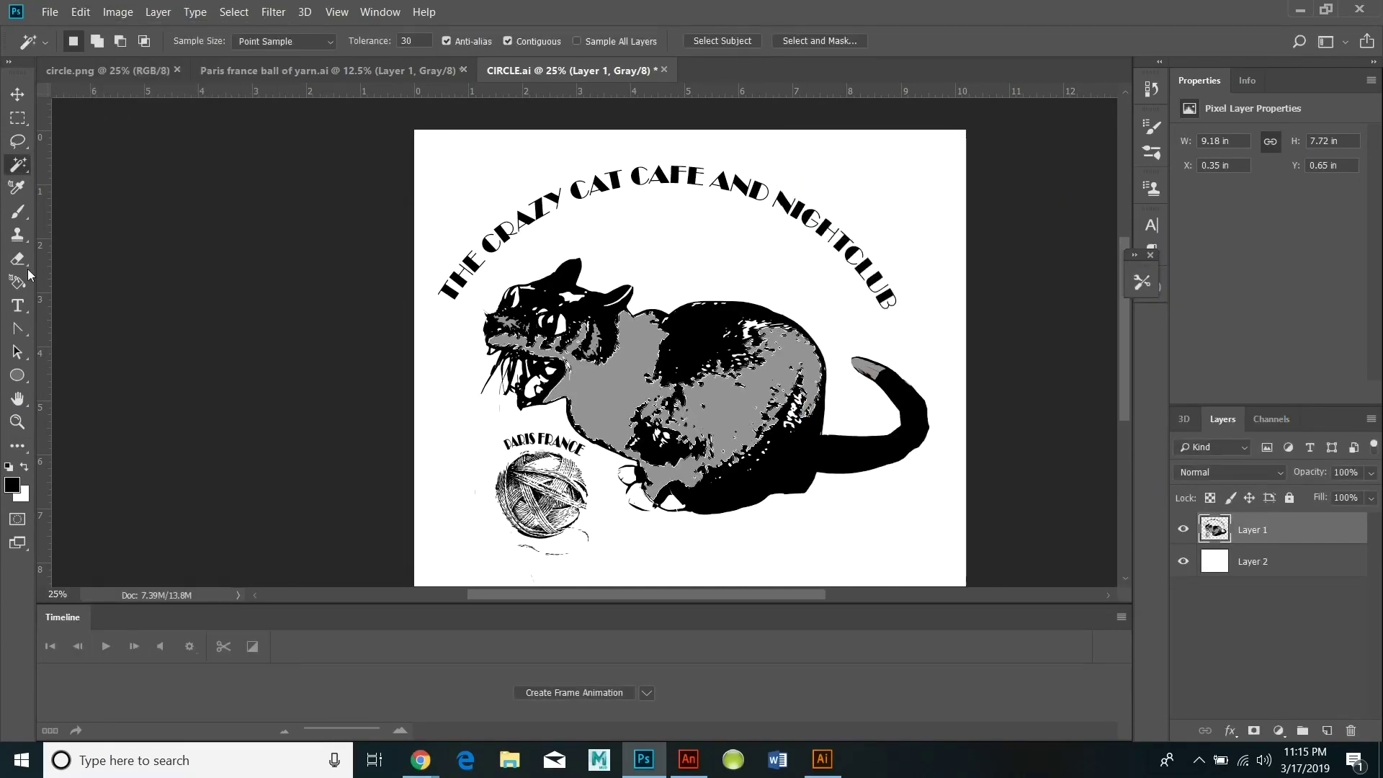
# Select the white sliver beside the cat's open mouth with the Magic Wand and fill it with the grey sampled from the fur.
pyautogui.press('z')
pyautogui.click(560, 366)
pyautogui.press('w')
pyautogui.click(558, 406)
pyautogui.click(85, 11)
pyautogui.click(101, 272)
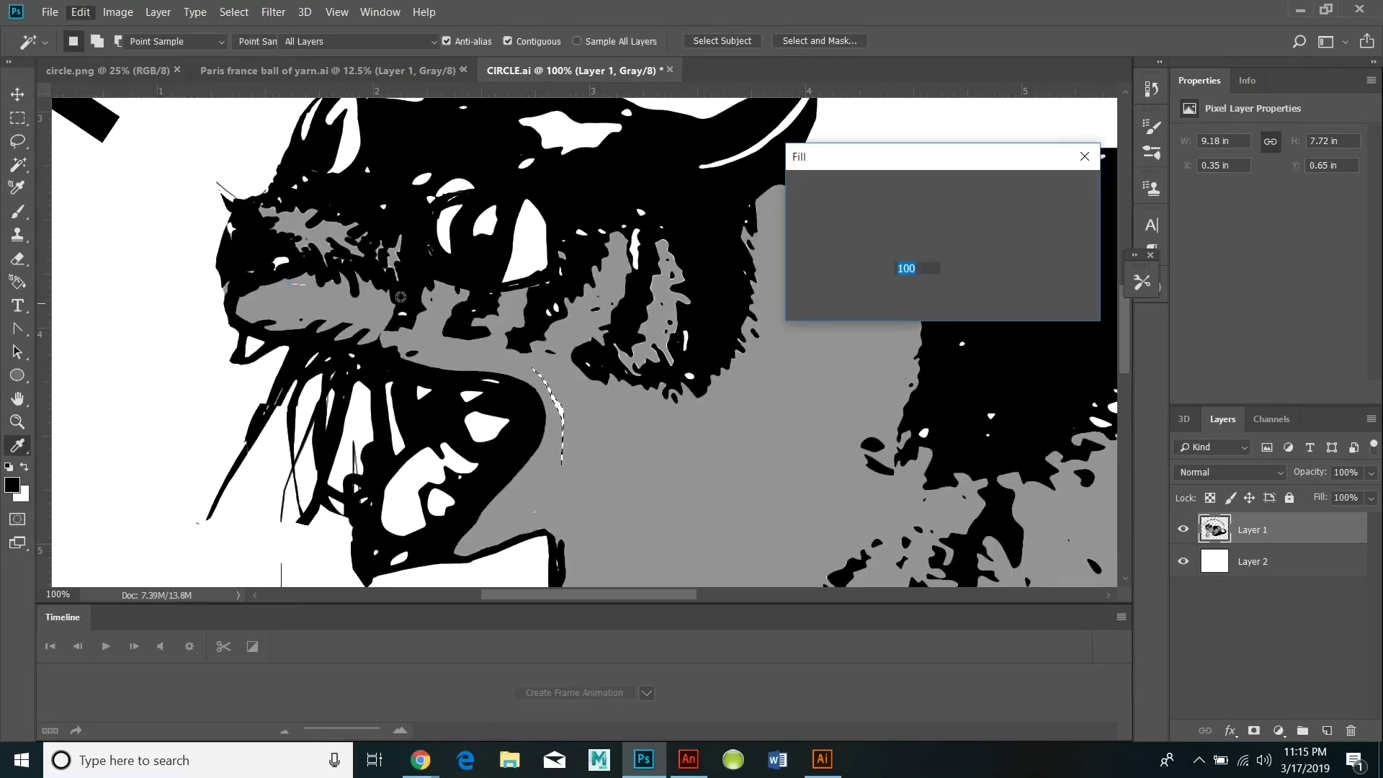
pyautogui.click(632, 448)
pyautogui.press('Return')
pyautogui.press('w')
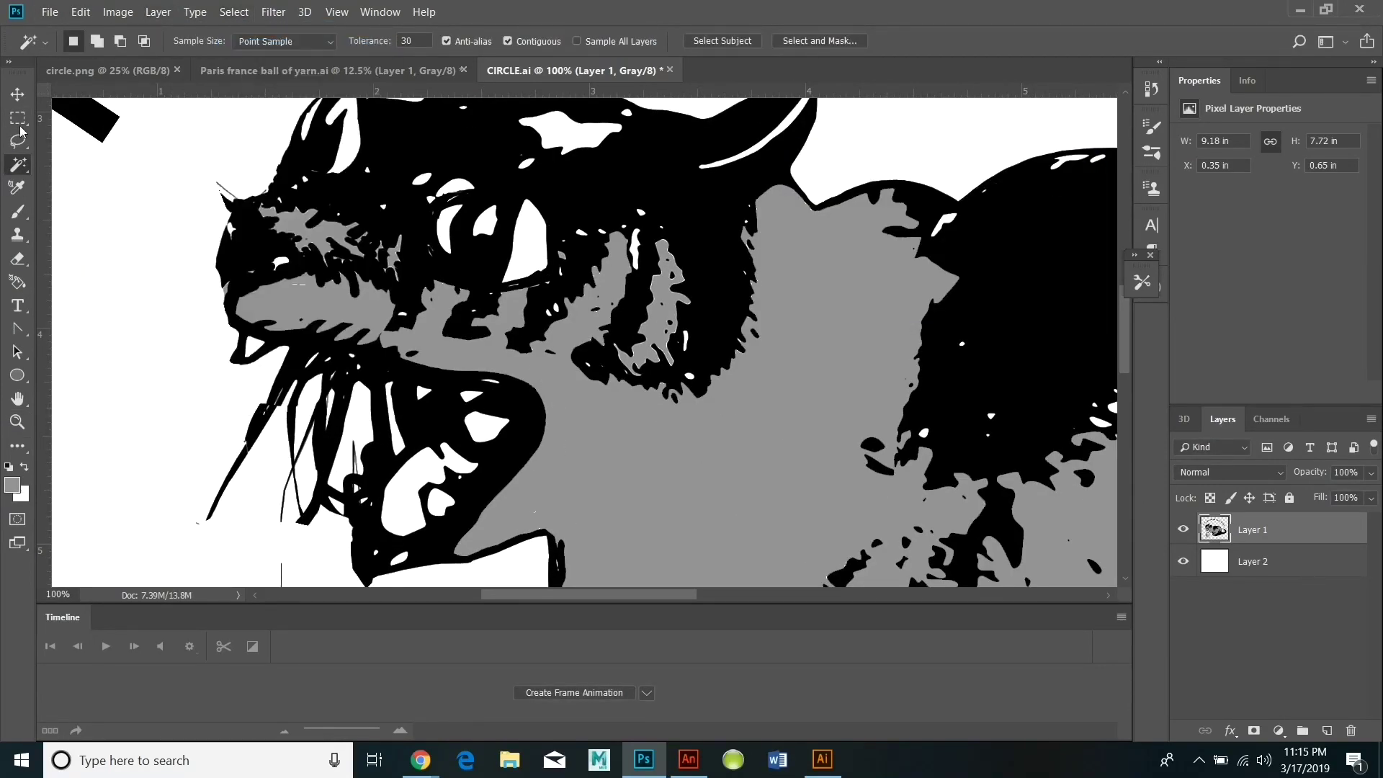
pyautogui.press('z')
pyautogui.hotkey('ctrl', '0')
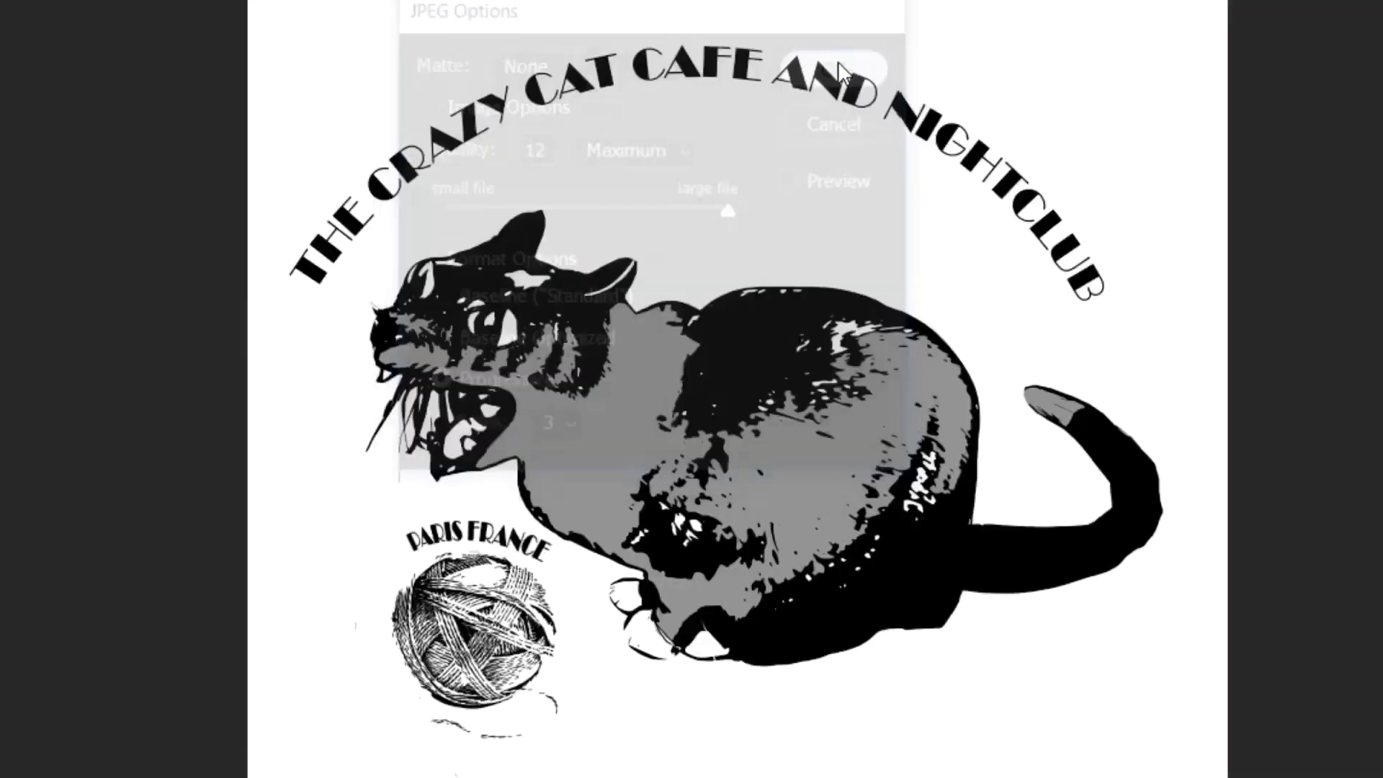